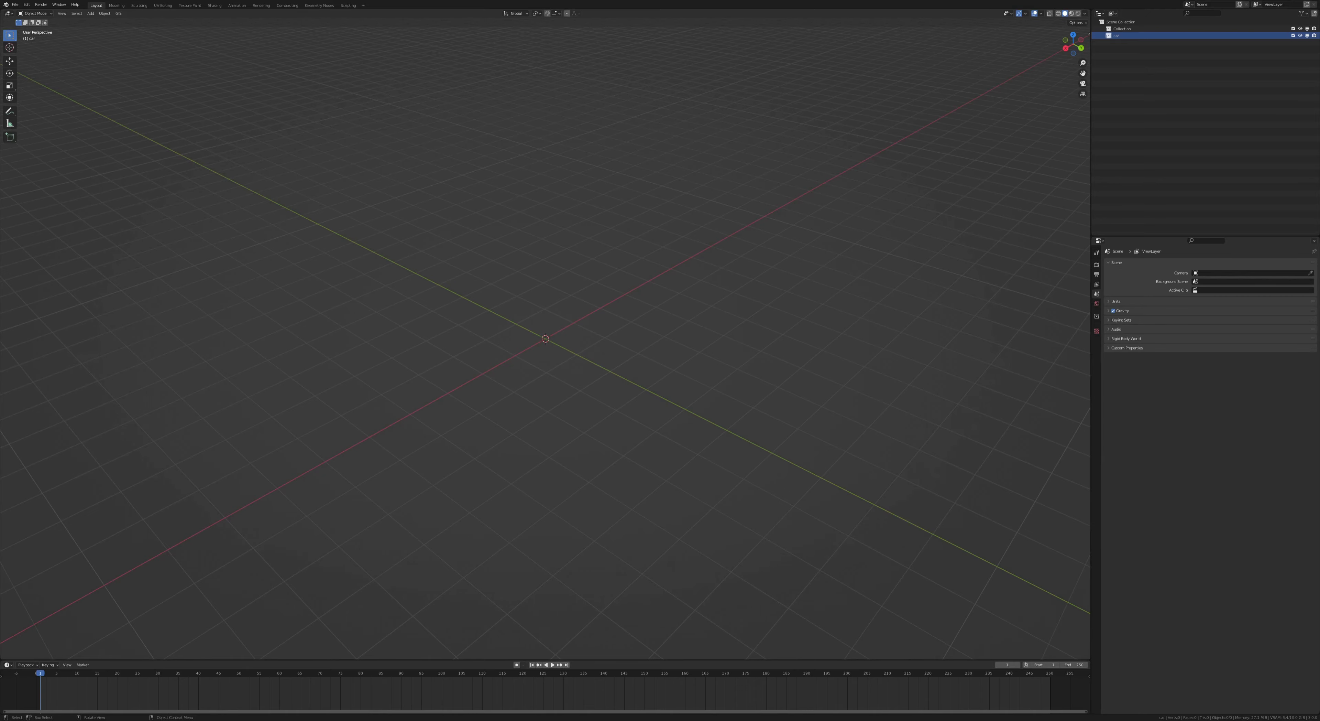
# - Add a plane, stand it upright in front view, and extrude its right edge along X
pyautogui.hotkey('shift', 'a')
pyautogui.click(676, 298)
pyautogui.click(1084, 14)
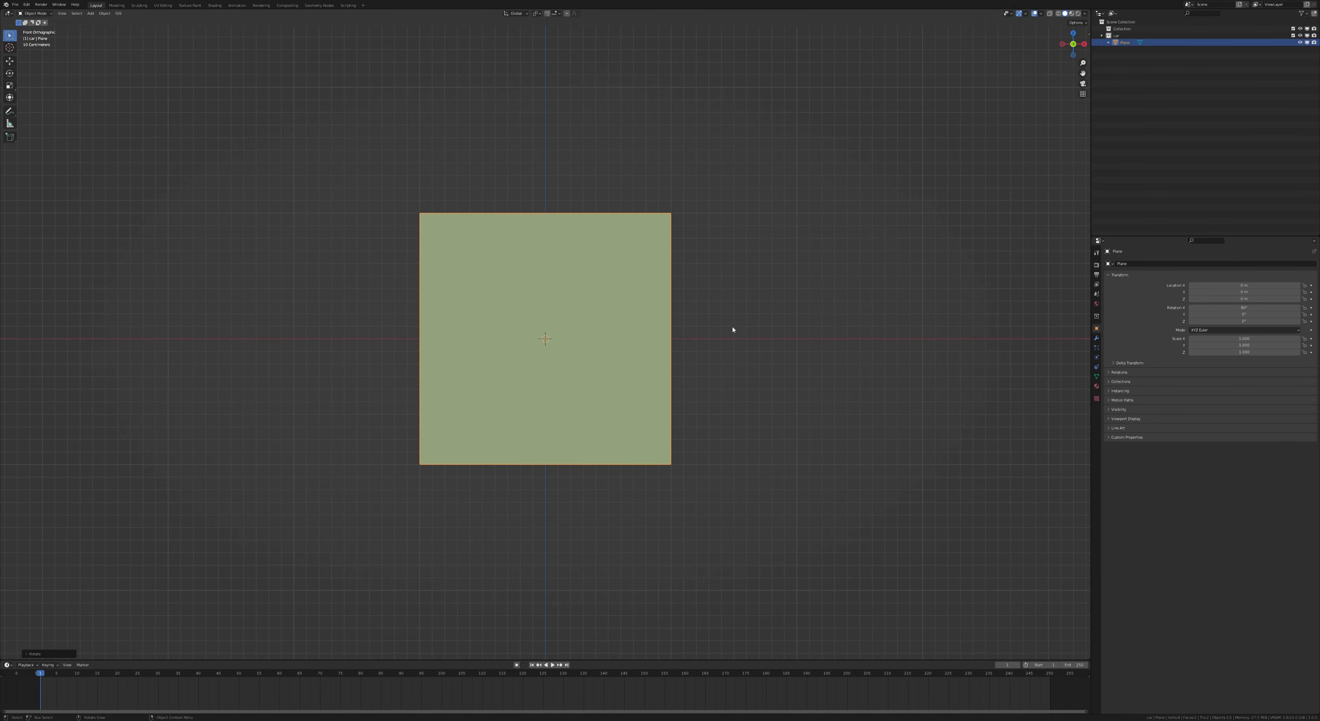
pyautogui.press('e')
pyautogui.press('x')
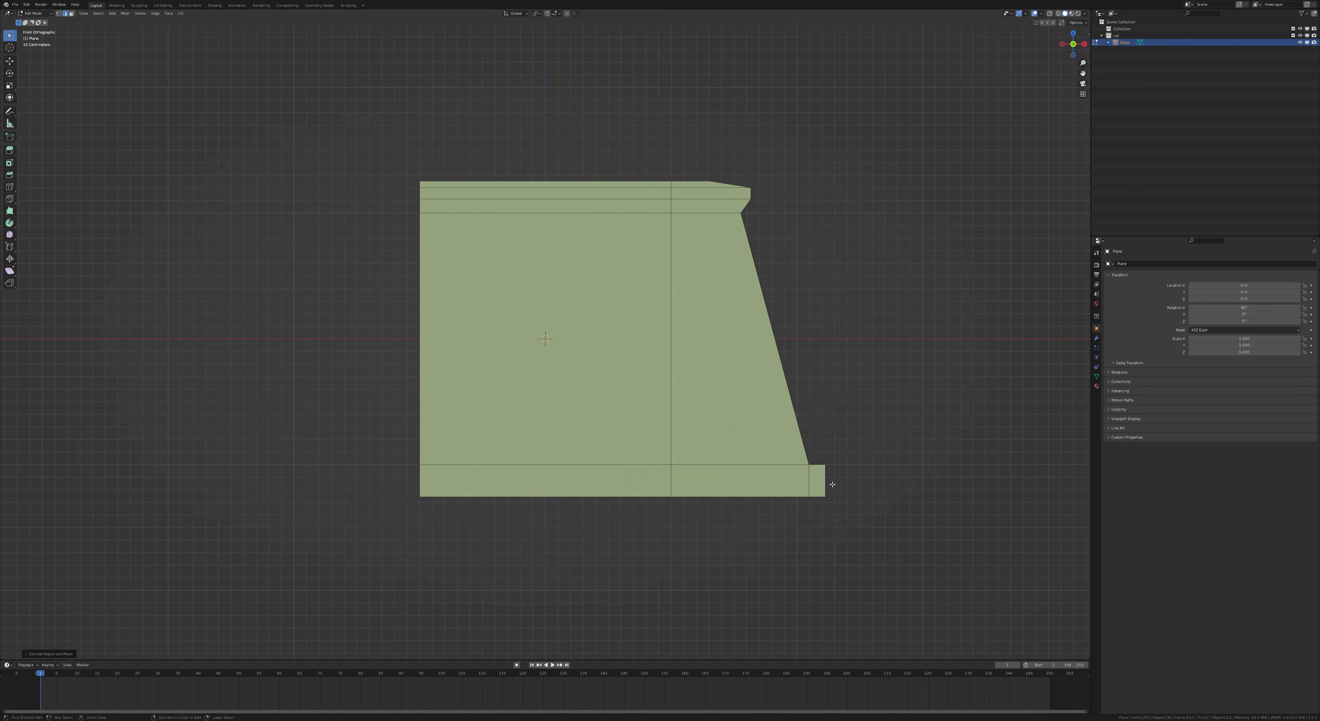
# - Select the lower-left bottom edges to extend the base rail on the left
pyautogui.keyDown('shift'); pyautogui.moveTo(824, 471); pyautogui.dragTo(738, 443, button='middle'); pyautogui.keyUp('shift')
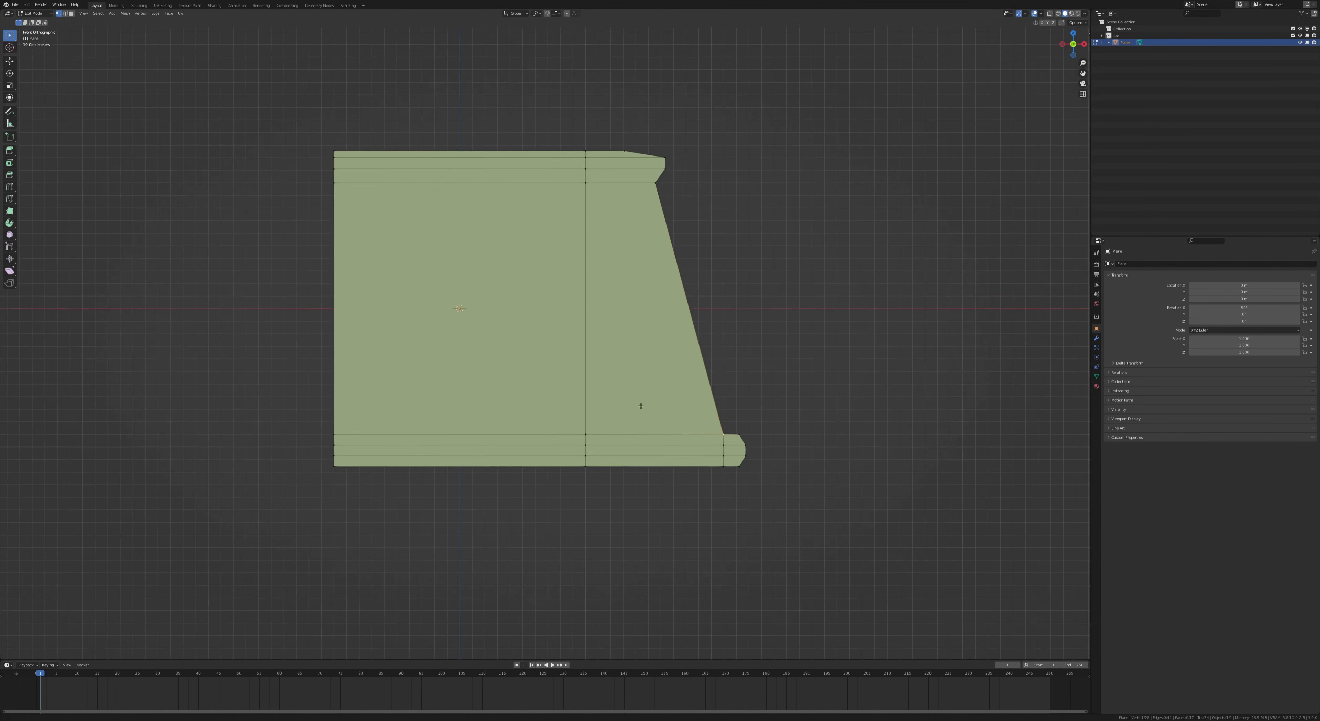
pyautogui.keyDown('shift'); pyautogui.moveTo(605, 461); pyautogui.dragTo(737, 476, button='middle'); pyautogui.keyUp('shift')
pyautogui.keyDown('shift'); pyautogui.click(640, 487); pyautogui.keyUp('shift')
pyautogui.keyDown('shift'); pyautogui.moveTo(641, 477); pyautogui.dragTo(762, 477, button='middle'); pyautogui.keyUp('shift')
pyautogui.hotkey('ctrl', 'z')
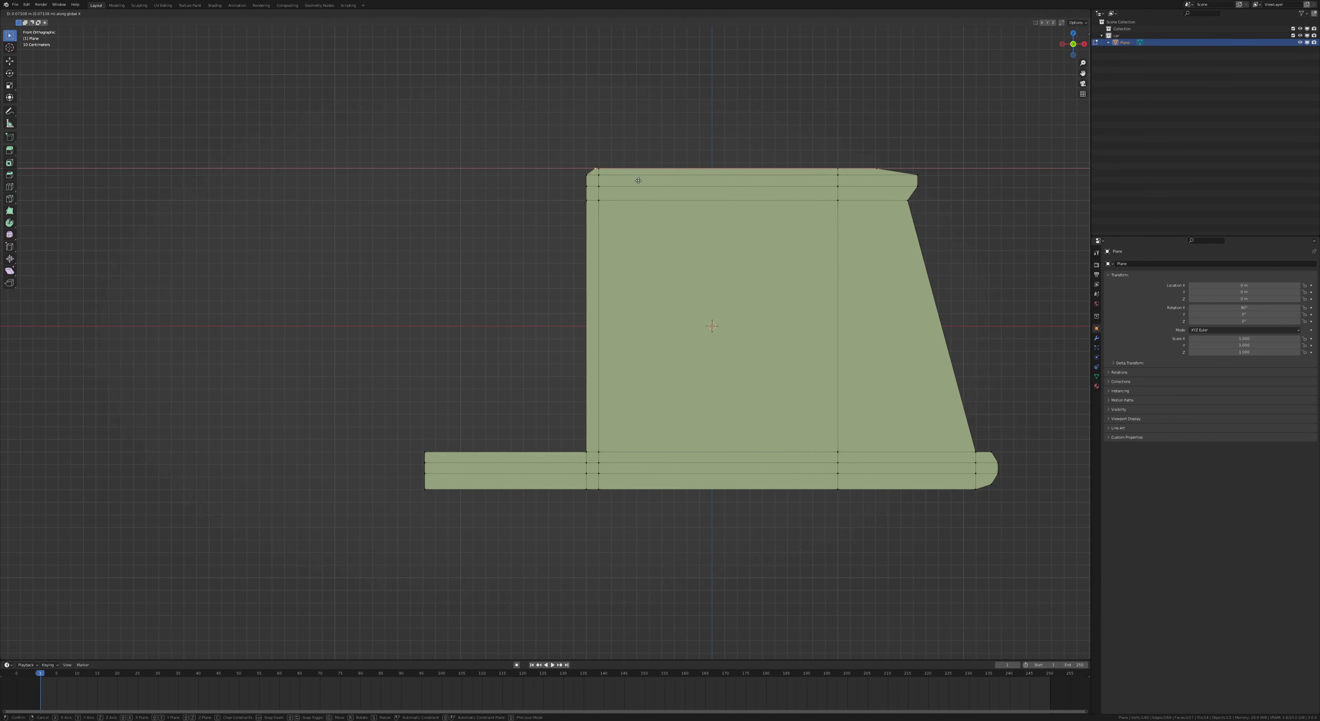
pyautogui.press('Escape')
# - Finish shaping the two tapered feet below the profile and save the file
pyautogui.scroll(1, 405, 495)
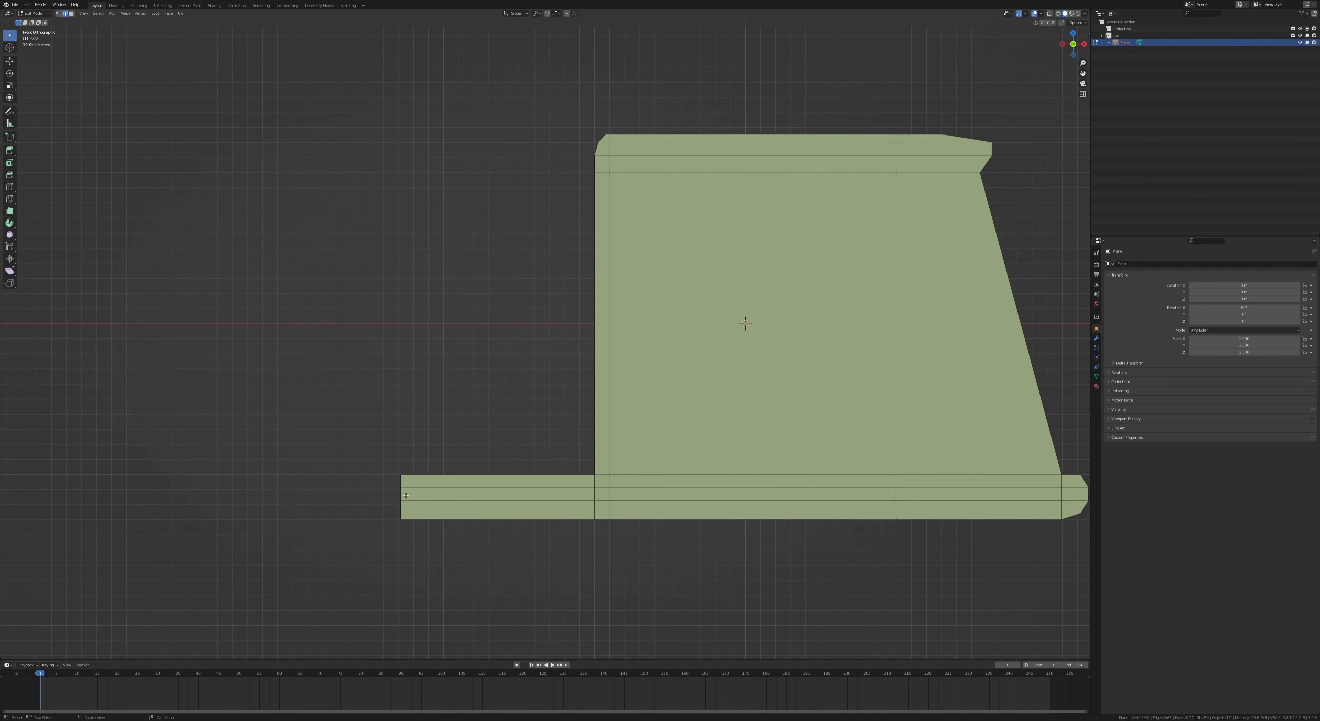
pyautogui.click(397, 493)
pyautogui.scroll(-2, 530, 465)
pyautogui.hotkey('ctrl', 's')
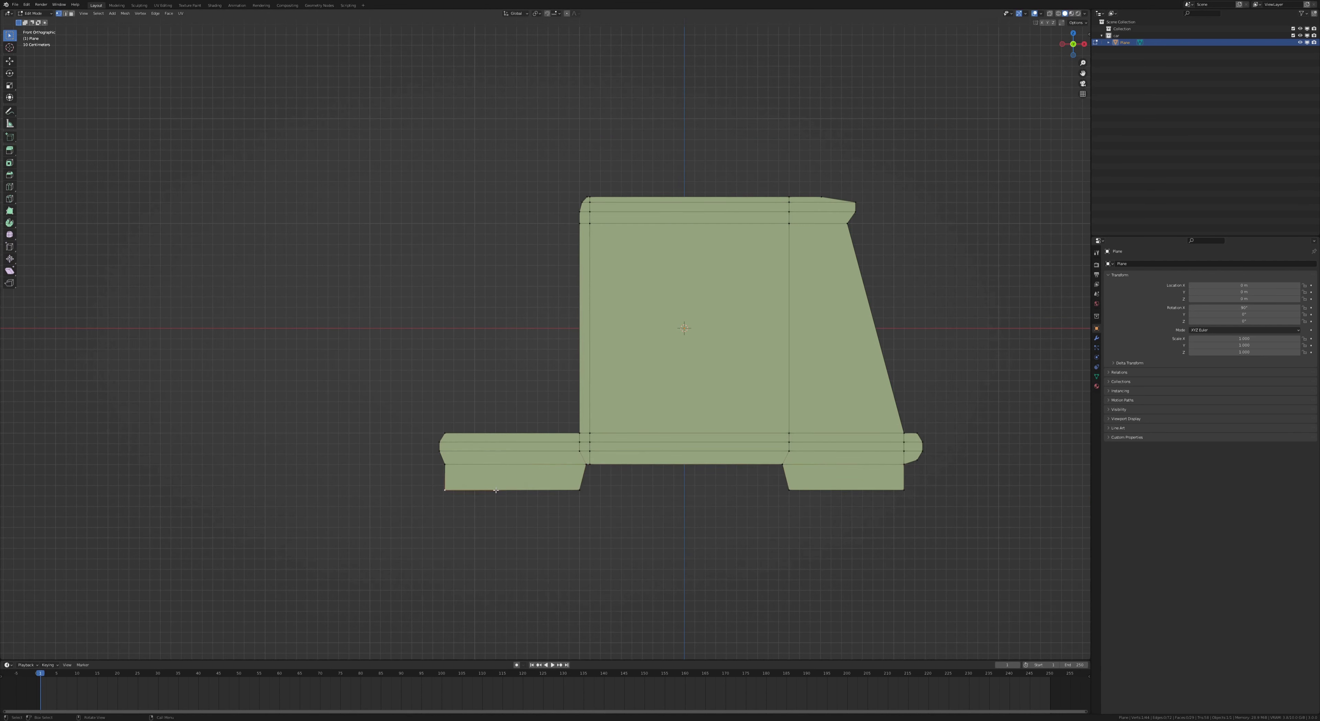
pyautogui.press('2')
pyautogui.hotkey('ctrl', 's')
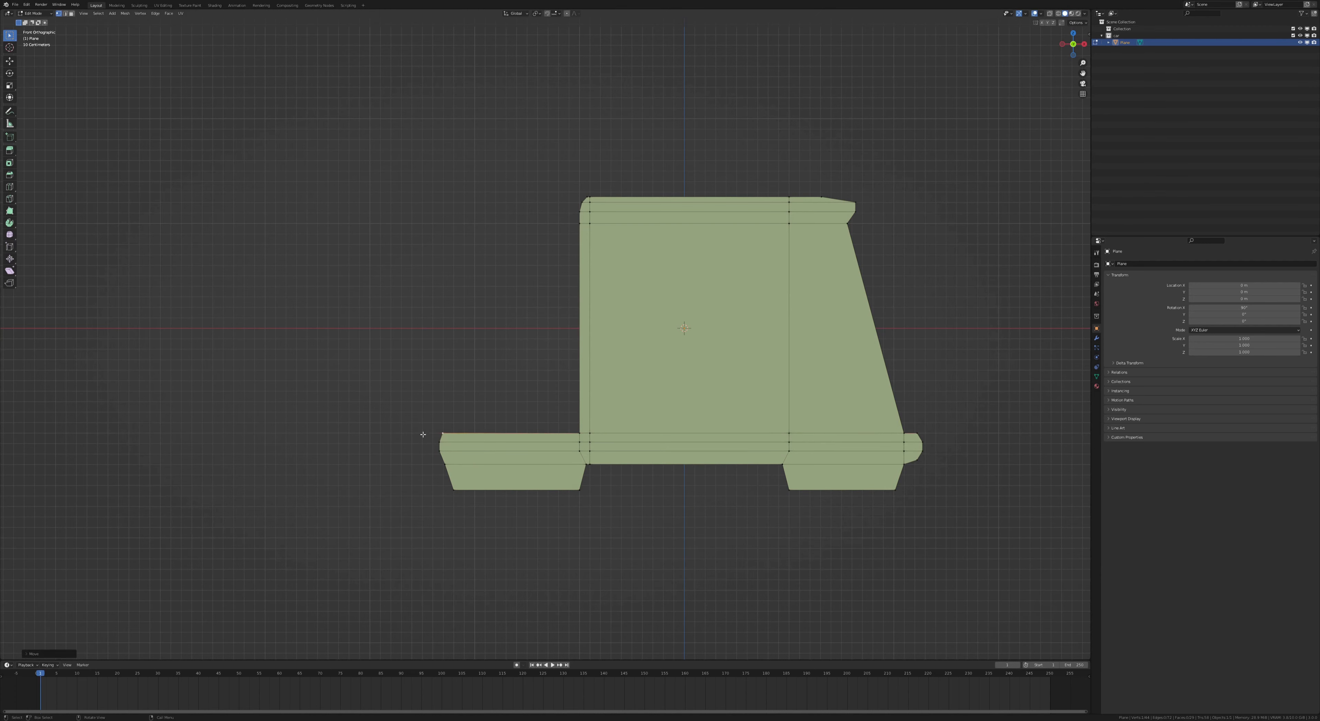
# - Add a horizontal loop cut and, in X-ray, box-select the top-right corner vertices
pyautogui.press('a')
pyautogui.moveTo(423, 434)
pyautogui.mouseDown(button='middle')
pyautogui.moveTo(519, 374)
pyautogui.moveTo(615, 375)
pyautogui.moveTo(579, 391)
pyautogui.moveTo(579, 354)
pyautogui.moveTo(1055, 29)
pyautogui.mouseUp(button='middle')
pyautogui.hotkey('ctrl', 'r')
pyautogui.click(638, 315)
pyautogui.hotkey('alt', 'z')
pyautogui.moveTo(621, 253); pyautogui.dragTo(646, 287)
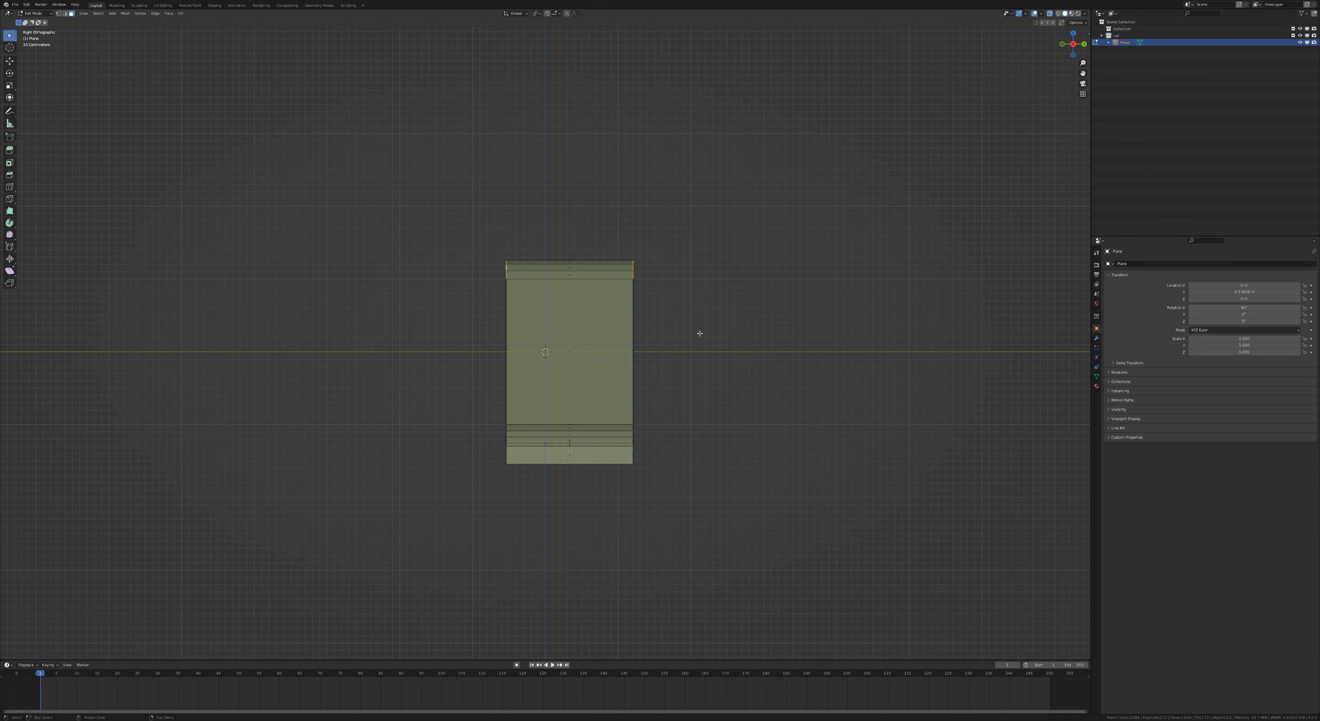
# - Push the lower side rails outward sideways, then return to Object Mode with X-ray off
pyautogui.moveTo(627, 396)
pyautogui.mouseDown(button='middle')
pyautogui.moveTo(589, 410)
pyautogui.moveTo(496, 407)
pyautogui.mouseUp(button='middle')
pyautogui.moveTo(496, 407); pyautogui.dragTo(517, 450)
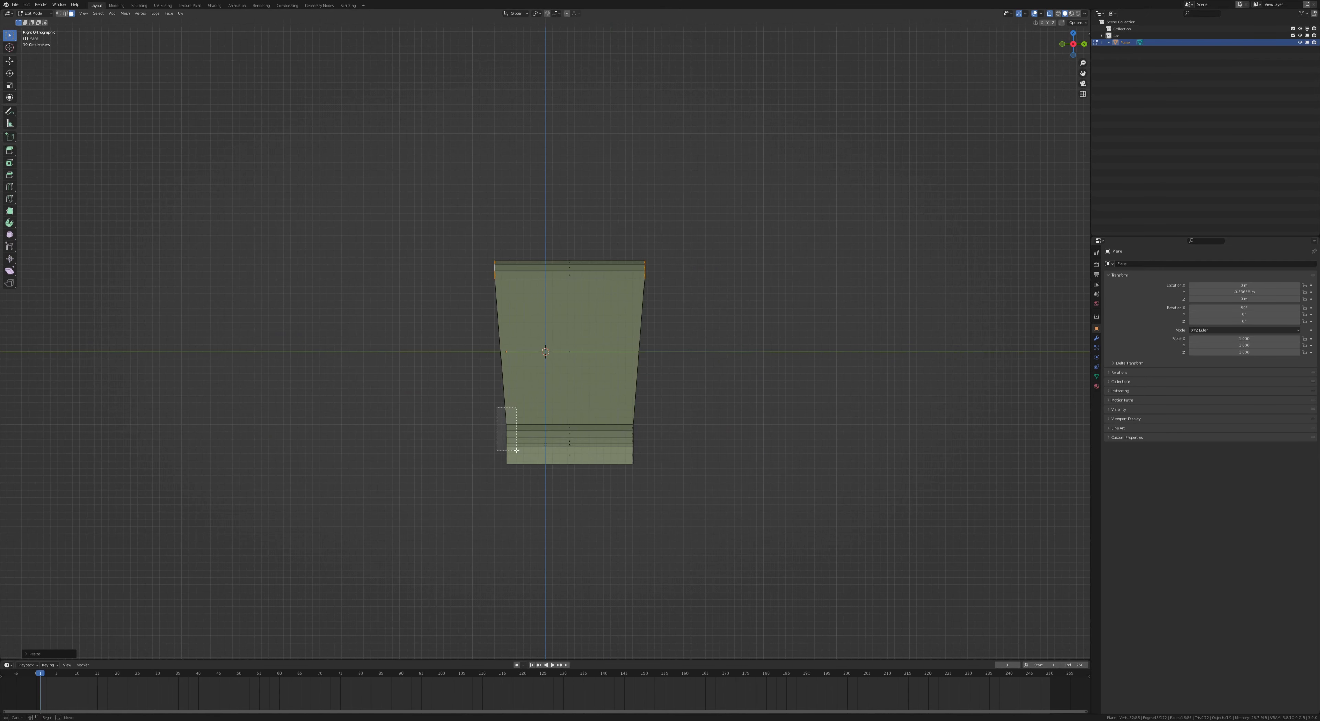
pyautogui.press('g')
pyautogui.click(752, 477)
pyautogui.moveTo(752, 478); pyautogui.dragTo(719, 470, button='middle')
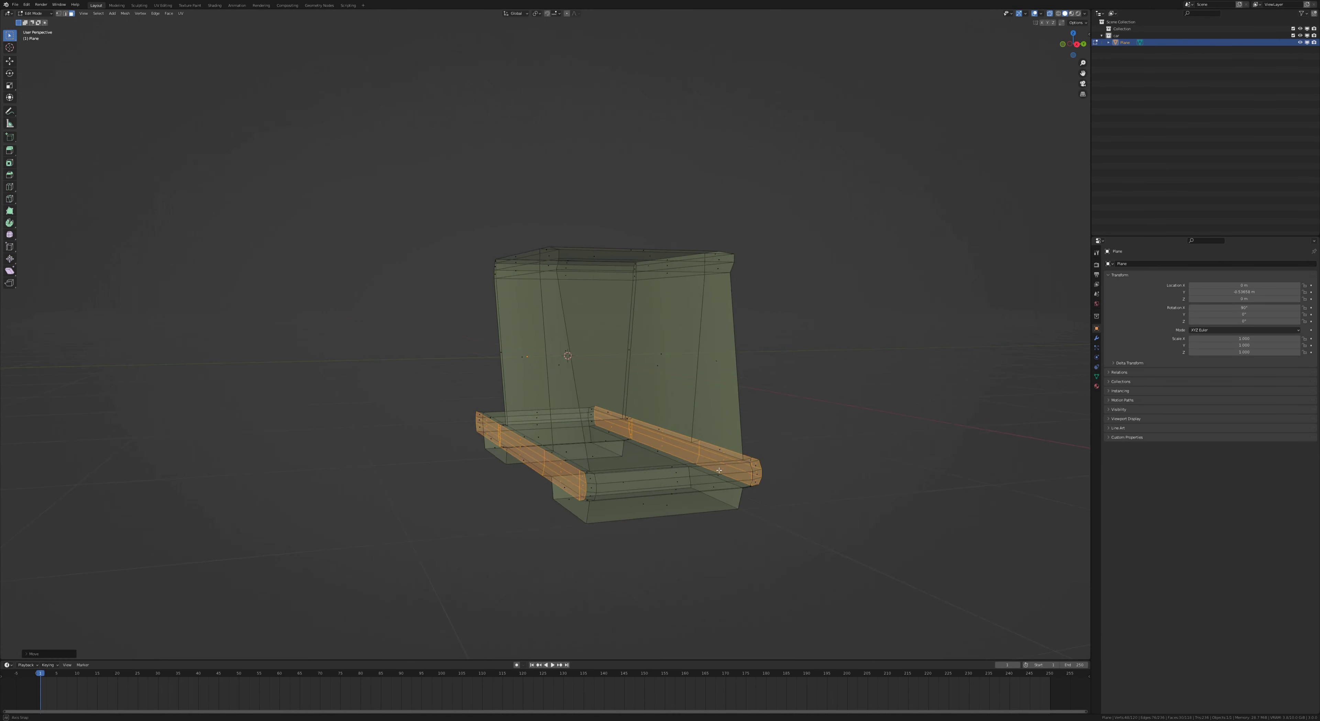
pyautogui.click(721, 471)
pyautogui.press('Tab')
pyautogui.hotkey('alt', 'z')
# - In X-ray, select both blocks' bottom faces and extrude them
pyautogui.hotkey('ctrl', 's')
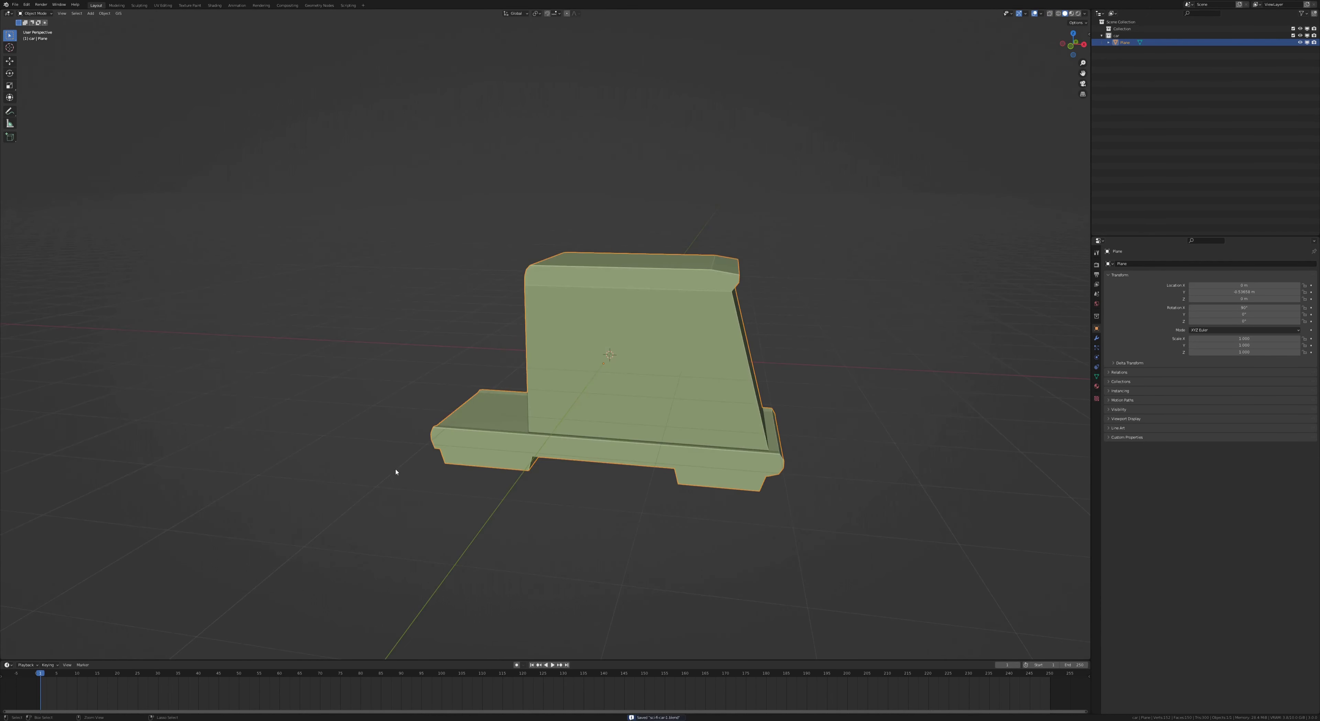
pyautogui.moveTo(398, 471)
pyautogui.mouseDown(button='middle')
pyautogui.moveTo(304, 453)
pyautogui.moveTo(461, 430)
pyautogui.moveTo(639, 430)
pyautogui.mouseUp(button='middle')
pyautogui.press('Tab')
pyautogui.hotkey('alt', 'z')
pyautogui.click(265, 221)
pyautogui.keyDown('shift'); pyautogui.click(649, 546); pyautogui.keyUp('shift')
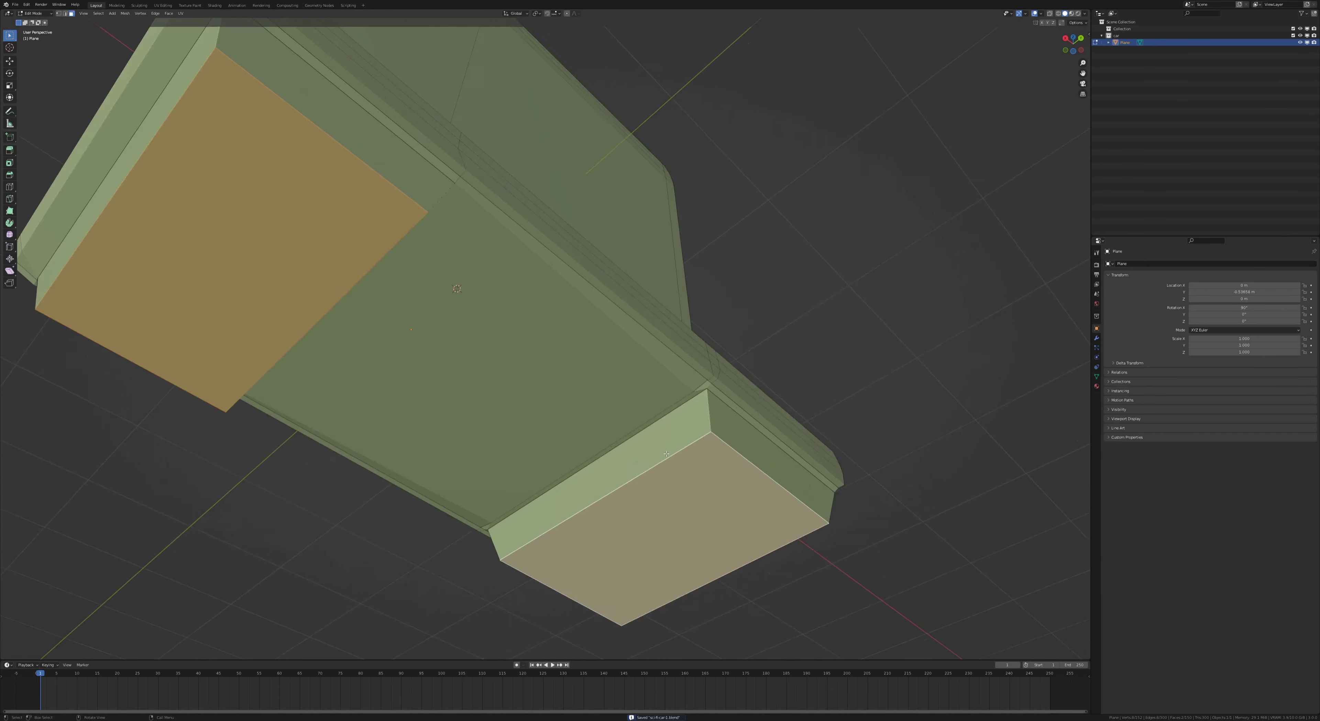
pyautogui.moveTo(648, 546)
pyautogui.mouseDown(button='middle')
pyautogui.moveTo(640, 430)
pyautogui.moveTo(699, 471)
pyautogui.moveTo(527, 460)
pyautogui.mouseUp(button='middle')
pyautogui.press('e')
pyautogui.hotkey('ctrl', 's')
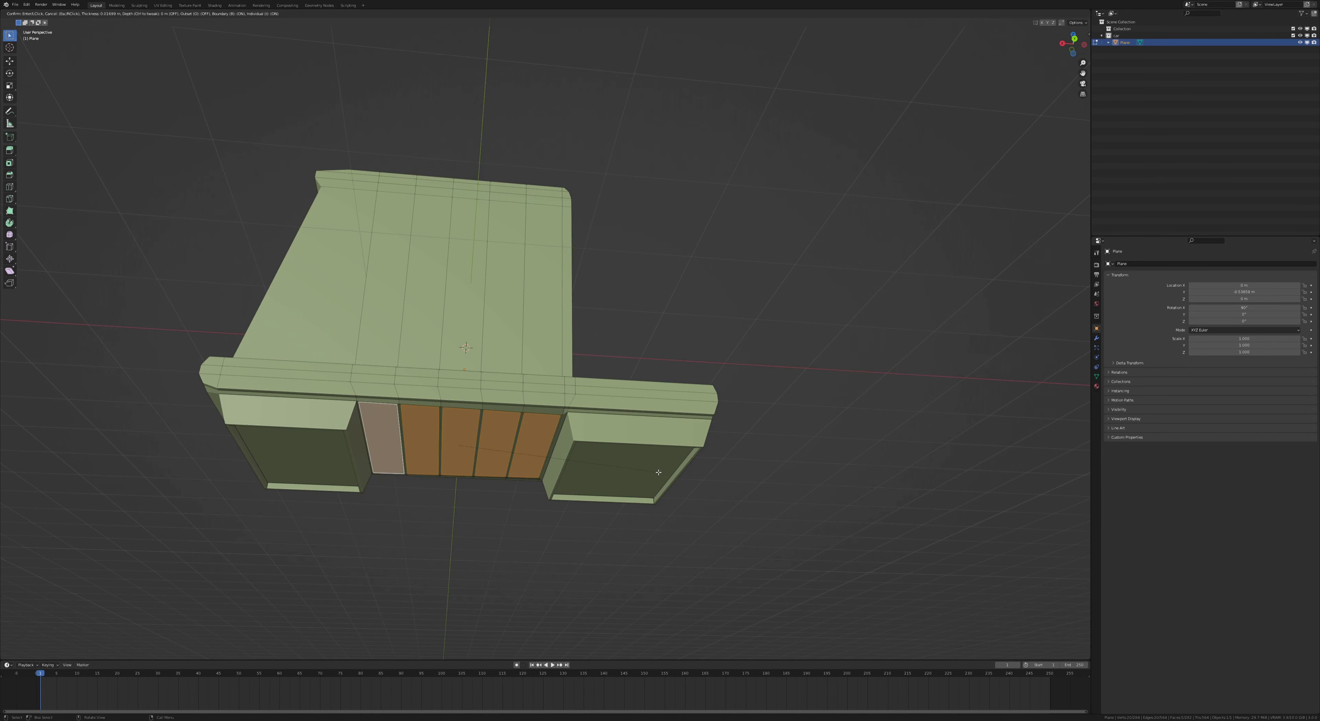
# - Inset slot faces under the base and try moving two of them vertically
pyautogui.click(659, 471)
pyautogui.moveTo(658, 471); pyautogui.dragTo(500, 480, button='middle')
pyautogui.click(499, 481)
pyautogui.click(455, 473)
pyautogui.press('g')
pyautogui.press('z')
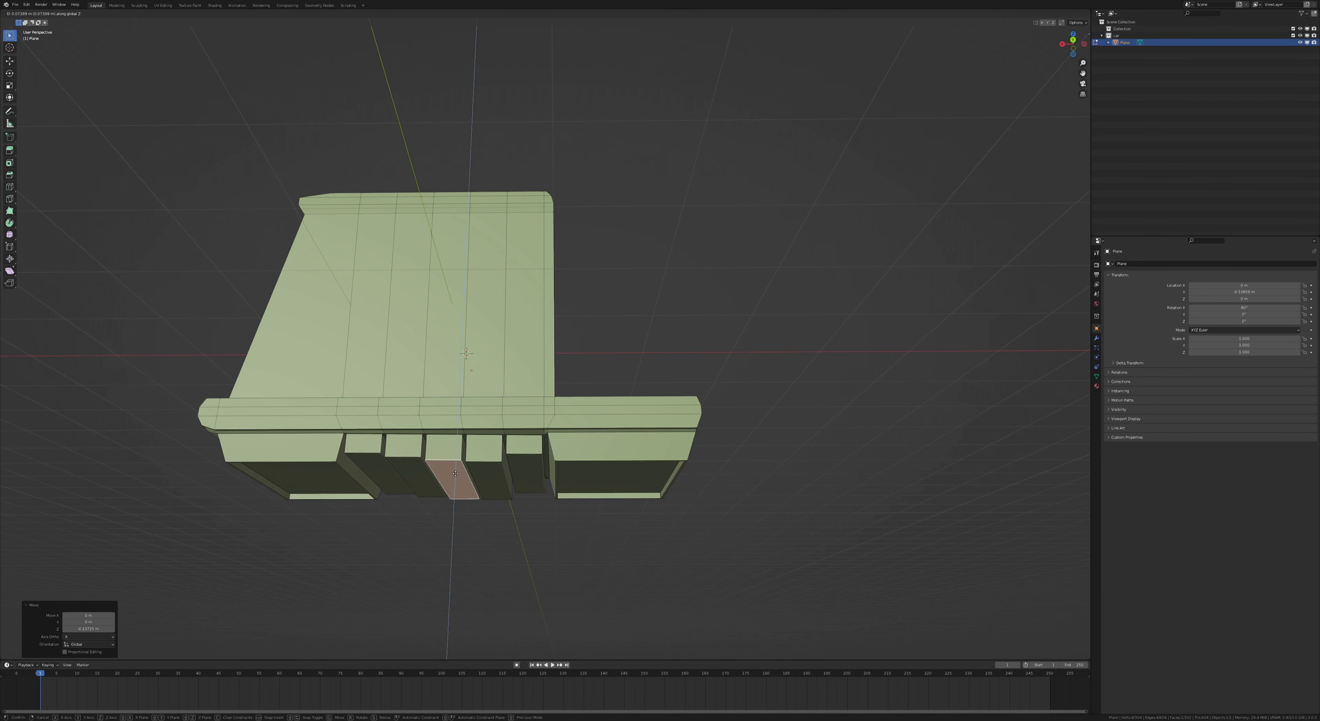
pyautogui.press('Escape')
pyautogui.hotkey('ctrl', 's')
# - Undo the slot adjustments back to the earlier inset and leave Edit Mode
pyautogui.moveTo(466, 353)
pyautogui.mouseDown(button='middle')
pyautogui.moveTo(733, 425)
pyautogui.moveTo(752, 475)
pyautogui.mouseUp(button='middle')
pyautogui.press('Tab')
pyautogui.press('Tab')
pyautogui.press('Escape')
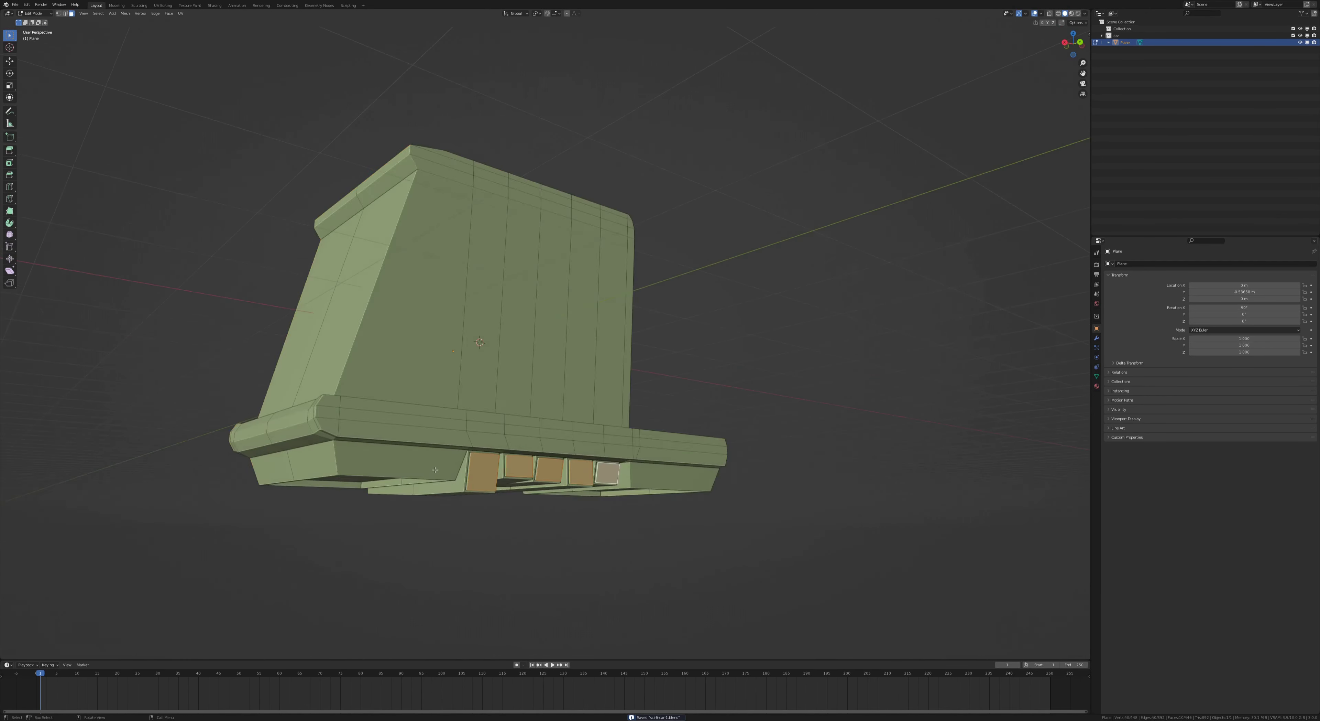
pyautogui.moveTo(656, 485)
pyautogui.mouseDown(button='middle')
pyautogui.moveTo(776, 487)
pyautogui.moveTo(690, 506)
pyautogui.moveTo(668, 459)
pyautogui.mouseUp(button='middle')
pyautogui.hotkey('ctrl', 'z')
pyautogui.hotkey('ctrl', 'z')
pyautogui.press('Escape')
pyautogui.hotkey('ctrl', 'z')
pyautogui.hotkey('ctrl', 'z')
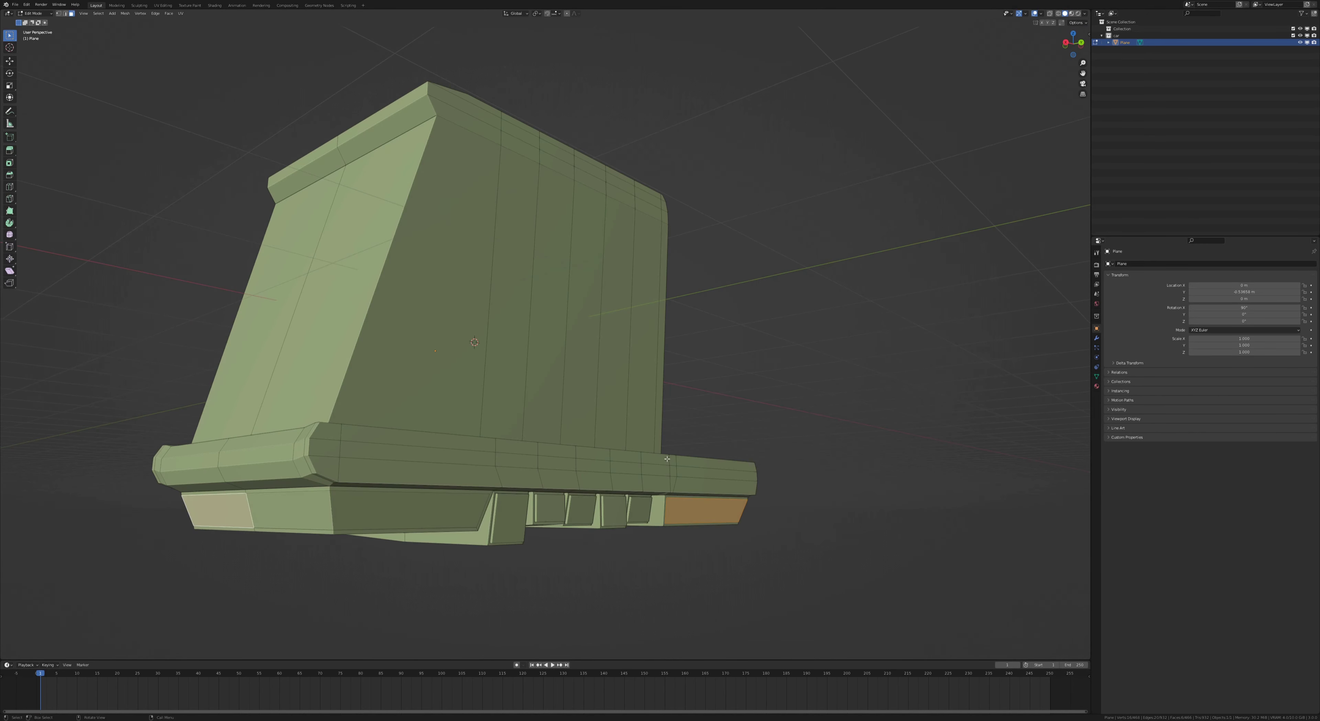
pyautogui.press('Escape')
pyautogui.press('Tab')
# - Set the body's origin to its geometry and save the file
pyautogui.rightClick(457, 379)
pyautogui.click(487, 425)
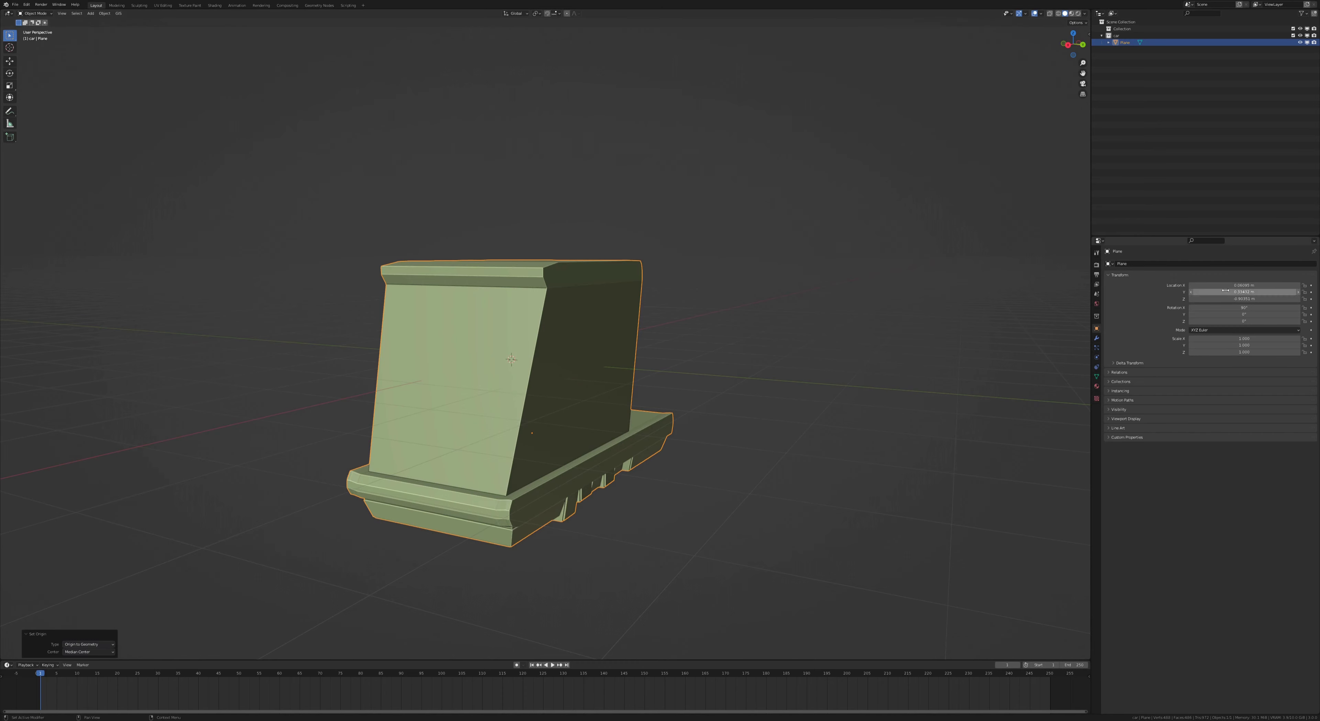
pyautogui.moveTo(705, 330)
pyautogui.mouseDown(button='middle')
pyautogui.moveTo(852, 297)
pyautogui.moveTo(681, 365)
pyautogui.mouseUp(button='middle')
pyautogui.hotkey('ctrl', 's')
# - Inset the body's front faces into window panels and add the face below the window
pyautogui.press('Tab')
pyautogui.moveTo(681, 366); pyautogui.dragTo(605, 317)
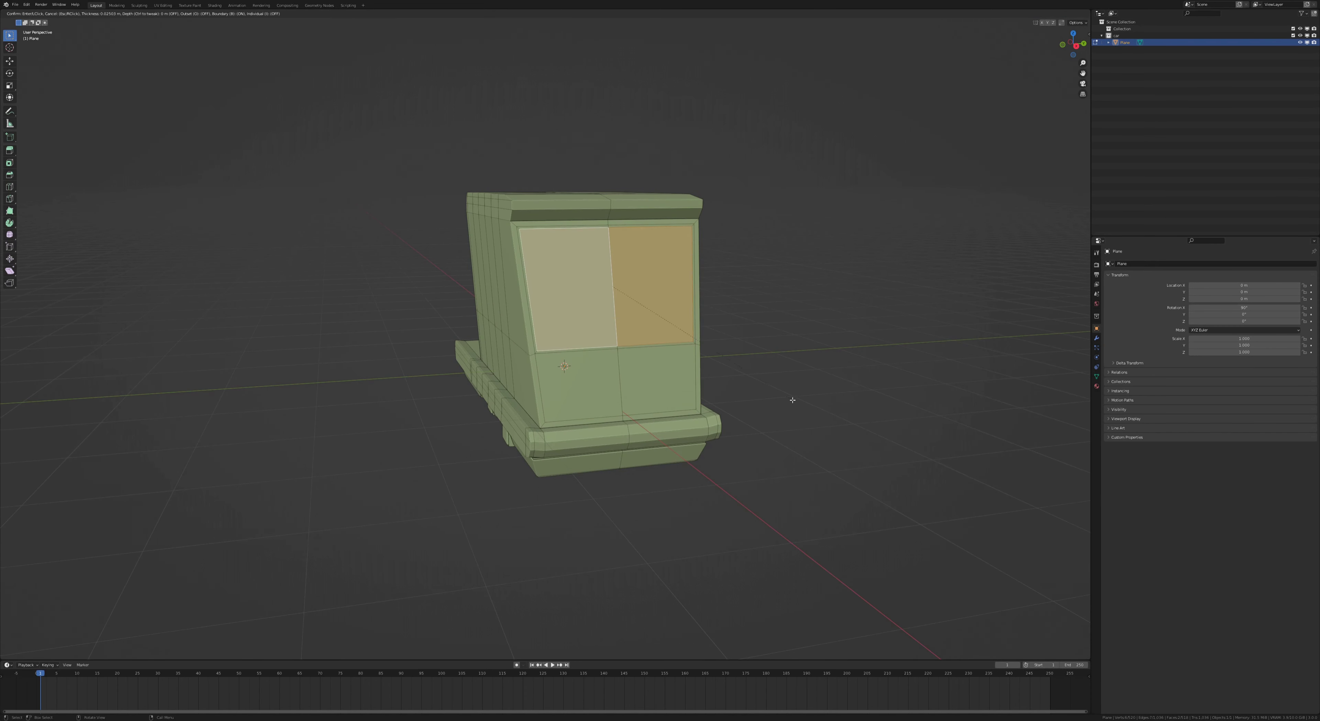
pyautogui.press('Return')
pyautogui.moveTo(796, 448)
pyautogui.mouseDown(button='middle')
pyautogui.moveTo(398, 371)
pyautogui.moveTo(692, 318)
pyautogui.moveTo(640, 333)
pyautogui.mouseUp(button='middle')
pyautogui.keyDown('shift'); pyautogui.click(397, 371); pyautogui.keyUp('shift')
# - From top view, add a cube and scale it into a flat crate on the roof
pyautogui.press('KP_7')
pyautogui.press('Tab')
pyautogui.hotkey('shift', 'a')
pyautogui.press('s')
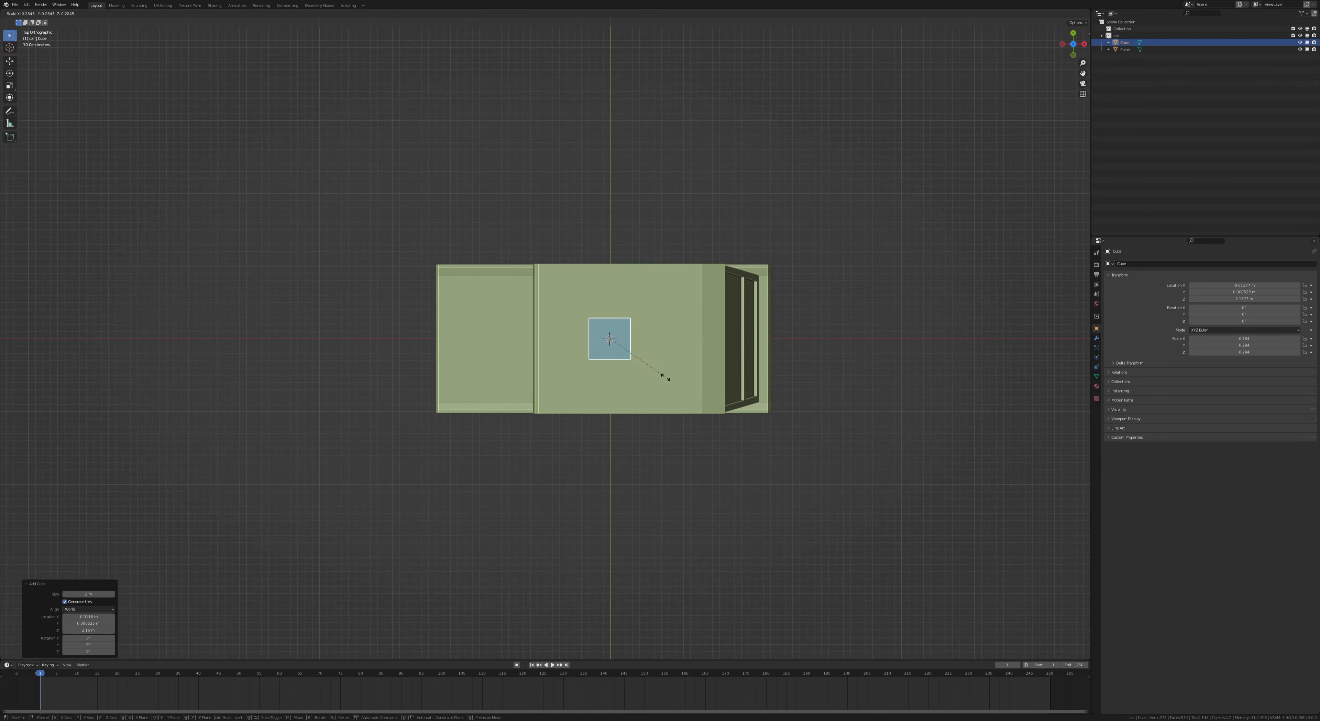
pyautogui.click(833, 385)
pyautogui.moveTo(833, 385); pyautogui.dragTo(844, 322, button='middle')
pyautogui.click(733, 232)
pyautogui.press('KP_7')
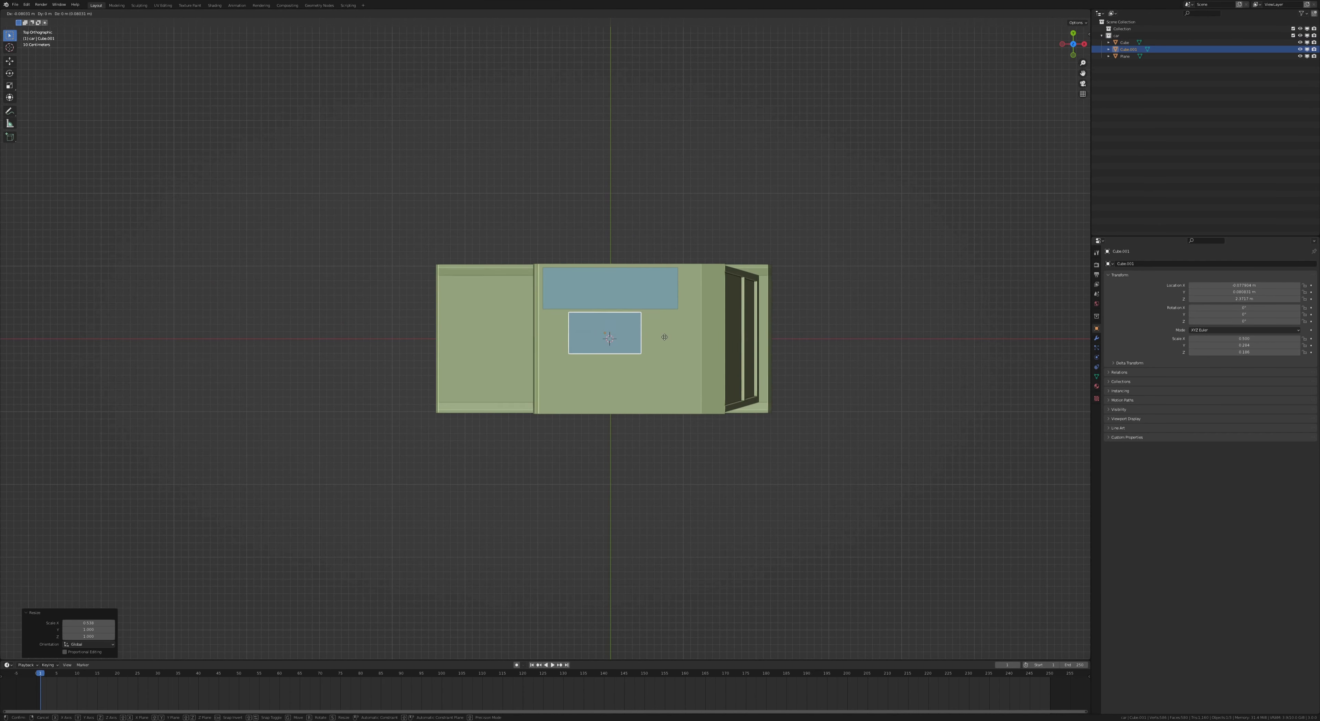
# - Rotate the crate slightly around vertical and duplicate it into an X-scaled copy
pyautogui.press('r')
pyautogui.press('Return')
pyautogui.click(579, 333)
pyautogui.press('r')
pyautogui.click(585, 334)
pyautogui.hotkey('shift', 'd')
pyautogui.click(587, 381)
pyautogui.press('s')
pyautogui.press('x')
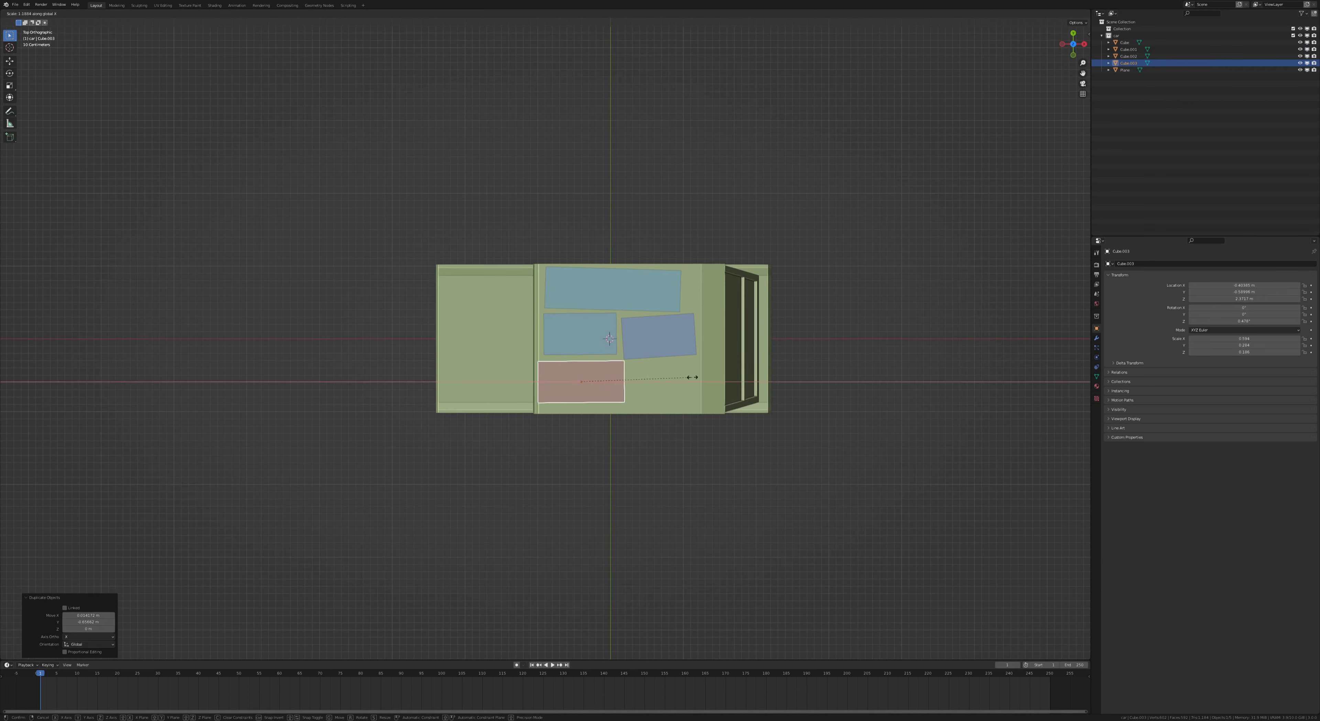
pyautogui.click(699, 382)
# - Add a third crate copy scaled along X and raise the small crate vertically
pyautogui.hotkey('shift', 'd')
pyautogui.click(793, 382)
pyautogui.press('s')
pyautogui.press('x')
pyautogui.moveTo(729, 361); pyautogui.dragTo(687, 215, button='middle')
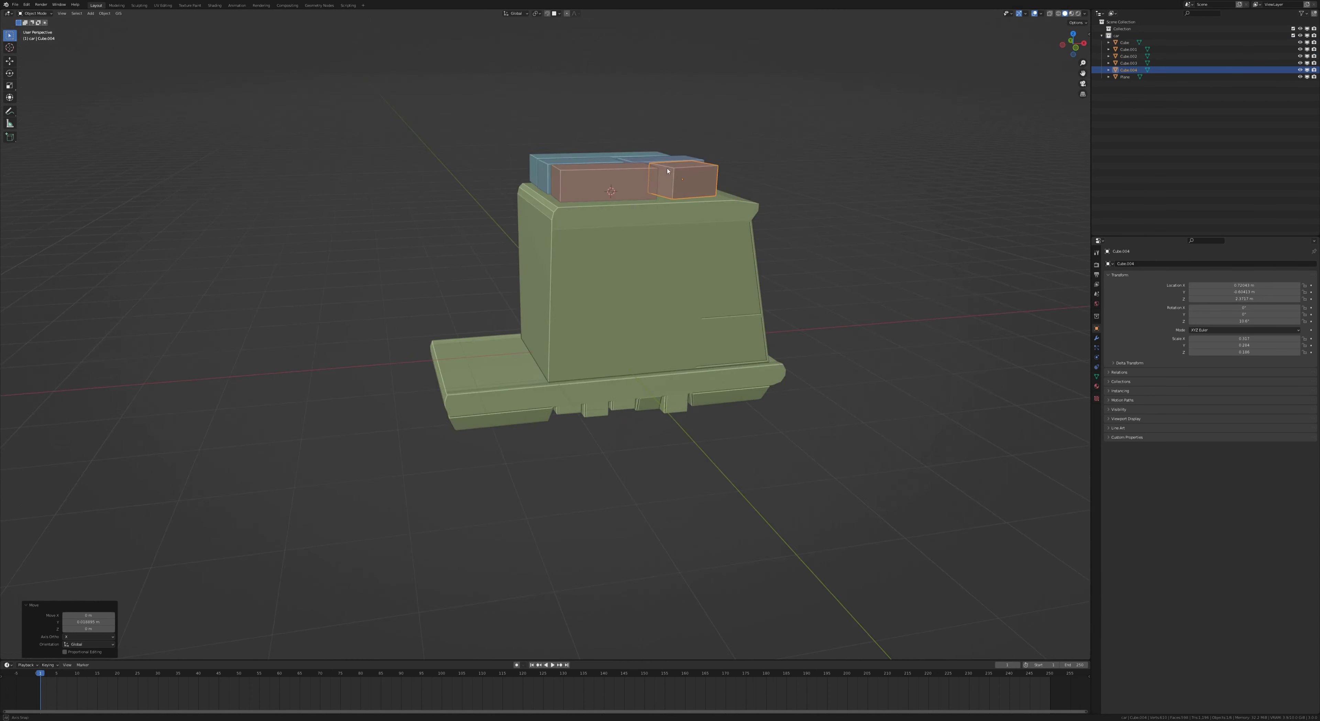
pyautogui.press('g')
pyautogui.press('z')
pyautogui.click(691, 205)
# - Adjust the blue crate's height in the stack and save the file
pyautogui.click(584, 170)
pyautogui.click(662, 171)
pyautogui.press('g')
pyautogui.press('z')
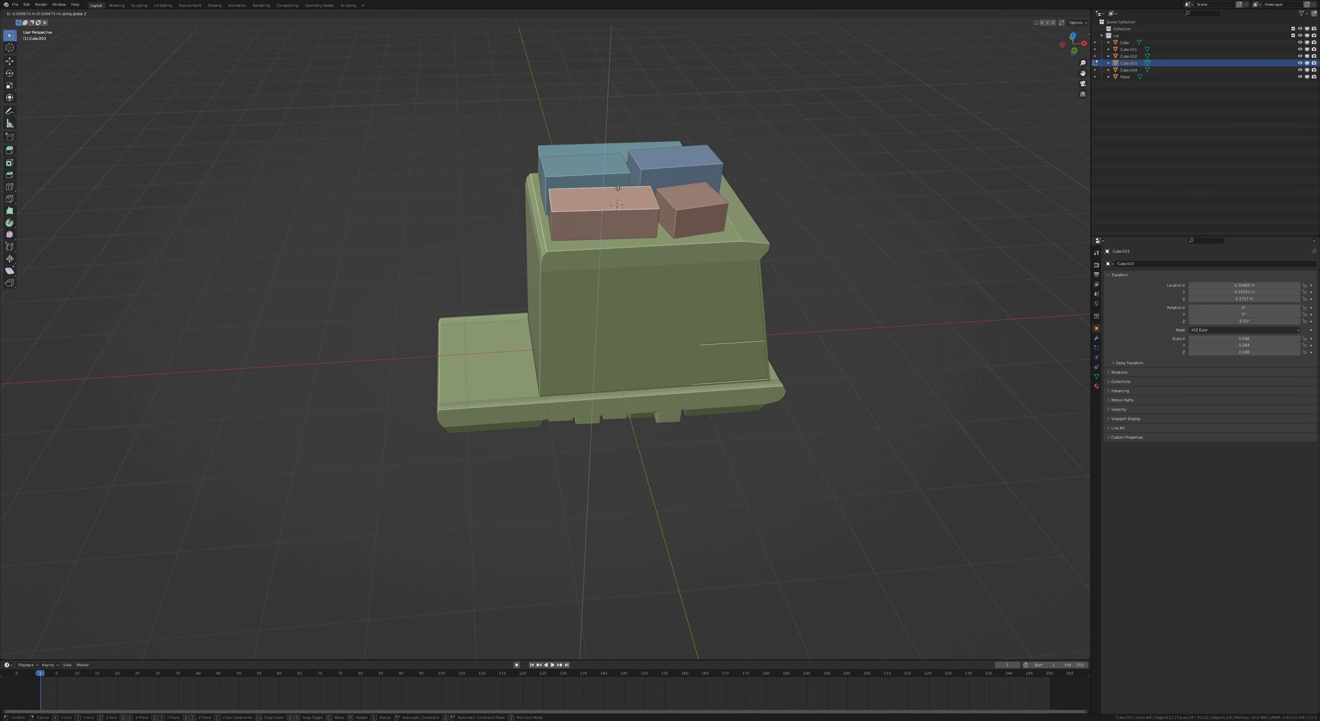
pyautogui.moveTo(663, 172)
pyautogui.mouseDown(button='middle')
pyautogui.moveTo(616, 231)
pyautogui.moveTo(621, 256)
pyautogui.moveTo(472, 360)
pyautogui.mouseUp(button='middle')
pyautogui.click(620, 251)
pyautogui.hotkey('ctrl', 's')
# - Separate a copy of the body's roof face into its own object
pyautogui.press('Tab')
pyautogui.press('p')
pyautogui.press('Return')
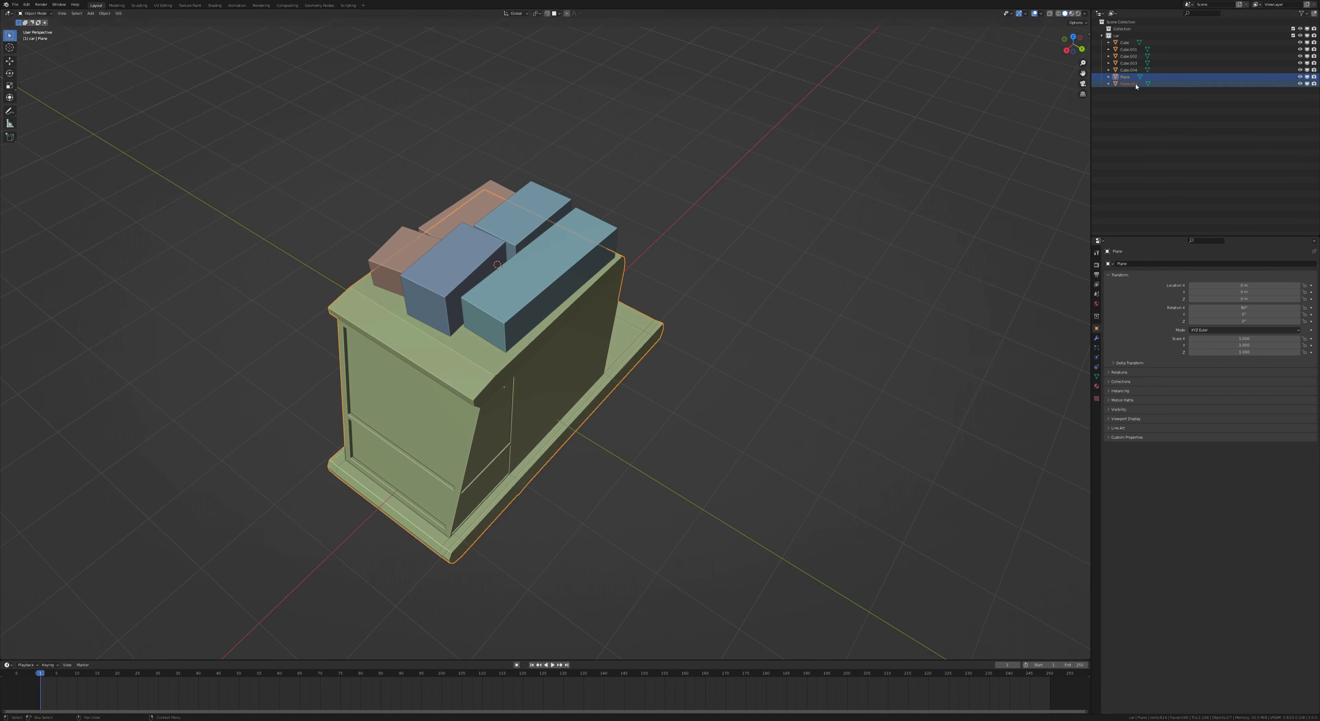
# - Keep only the roof outline, extrude it into walls and add loop cuts
pyautogui.click(458, 359)
pyautogui.moveTo(696, 256); pyautogui.dragTo(701, 230, button='middle')
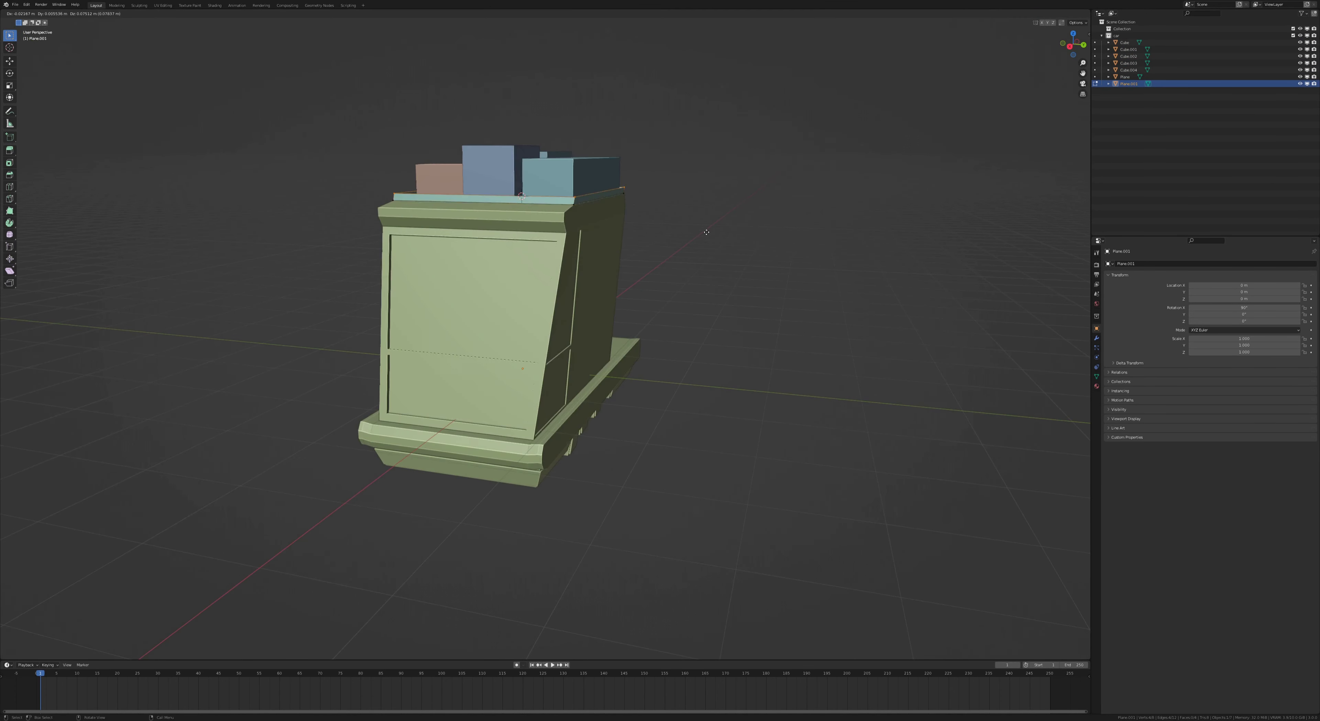
pyautogui.press('e')
pyautogui.hotkey('ctrl', 'r')
pyautogui.click(530, 233)
pyautogui.scroll(4, 529, 233)
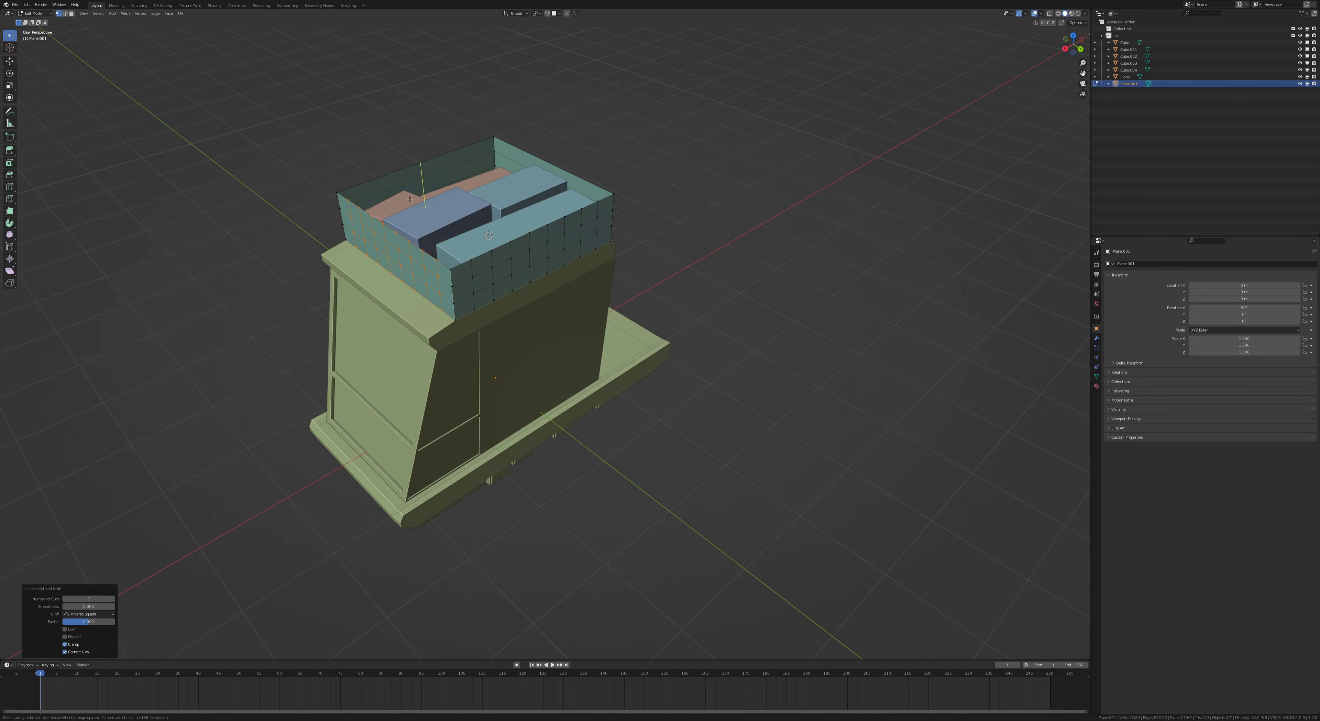
pyautogui.moveTo(542, 166); pyautogui.dragTo(574, 154, button='middle')
pyautogui.press('a')
pyautogui.press('Tab')
# - Replace a trial Bevel with a Wireframe modifier, thicken the wires and smooth the shading
pyautogui.click(1097, 338)
pyautogui.click(1117, 264)
pyautogui.click(1244, 289)
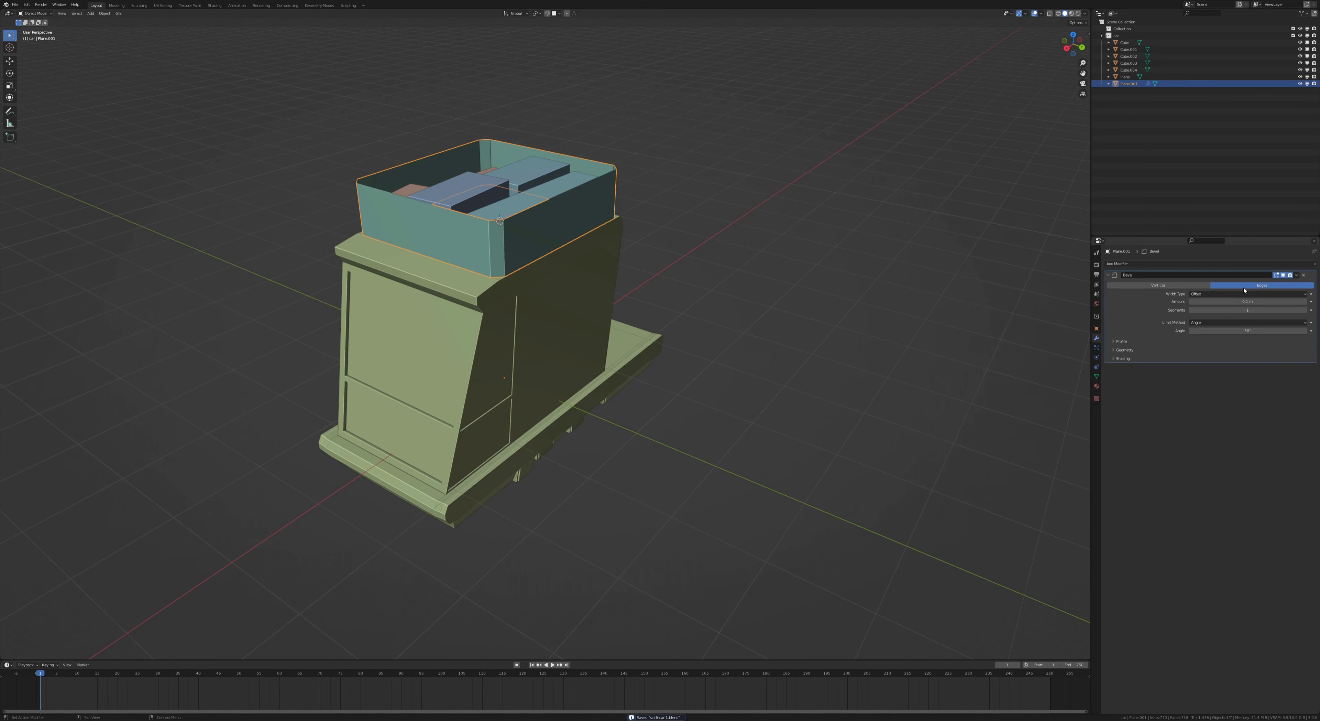
pyautogui.hotkey('ctrl', 'x')
pyautogui.click(1117, 263)
pyautogui.click(1188, 405)
pyautogui.moveTo(922, 347); pyautogui.dragTo(974, 354, button='middle')
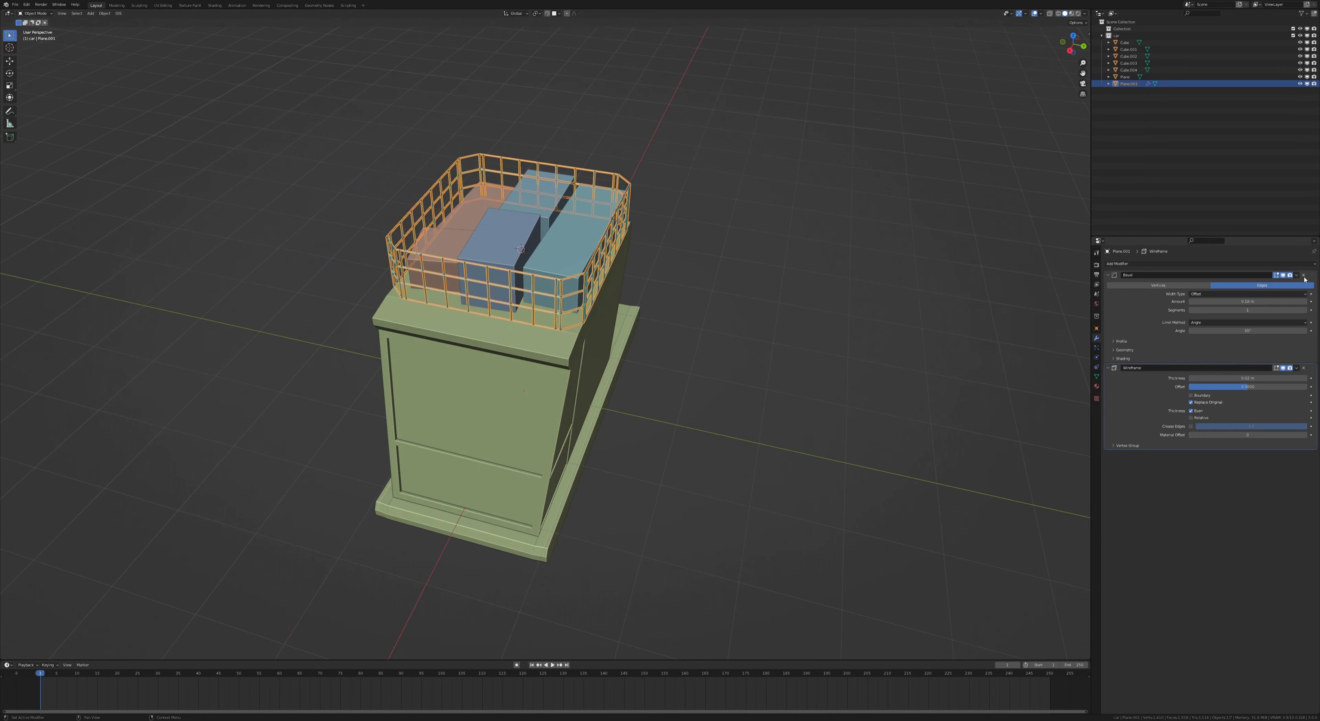
pyautogui.rightClick(436, 169)
pyautogui.click(435, 153)
pyautogui.moveTo(435, 152); pyautogui.dragTo(689, 177, button='middle')
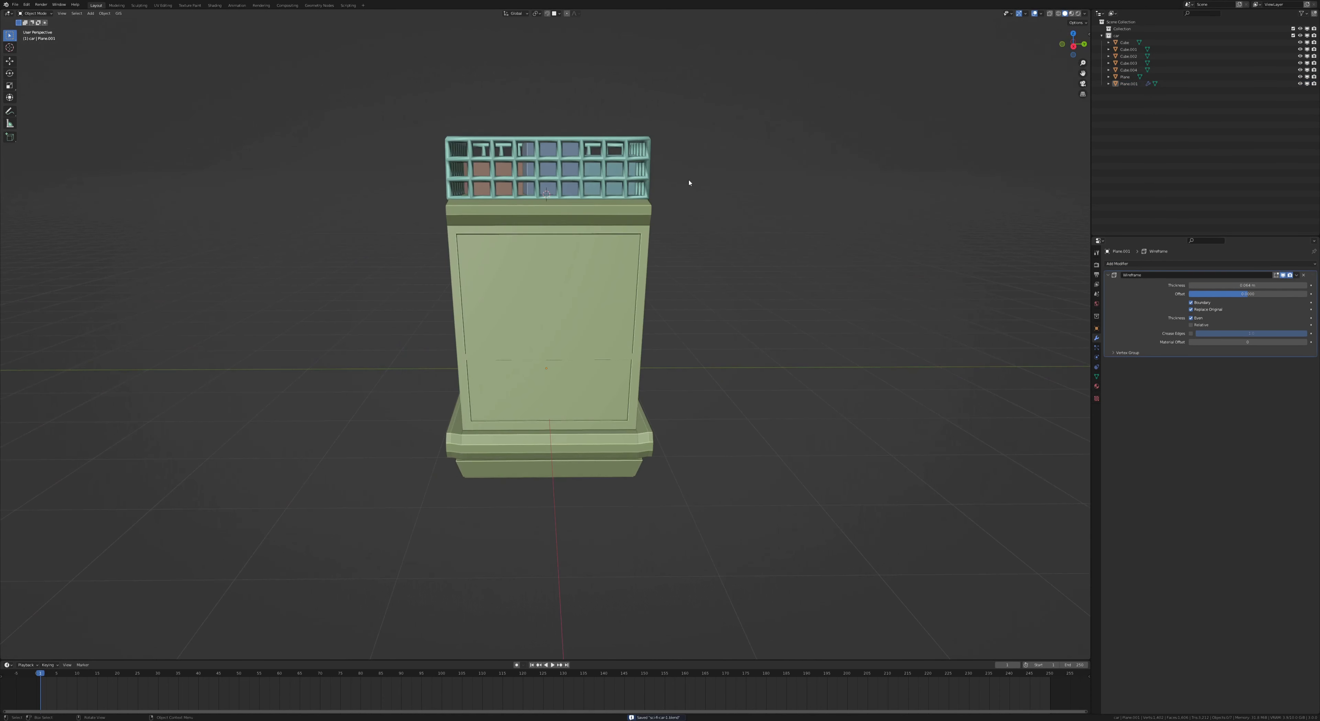
pyautogui.hotkey('ctrl', 's')
# - Add a Simple Subdivision modifier and order it before the Wireframe
pyautogui.click(1117, 263)
pyautogui.click(1192, 388)
pyautogui.click(1262, 371)
pyautogui.moveTo(1219, 275); pyautogui.dragTo(1219, 333)
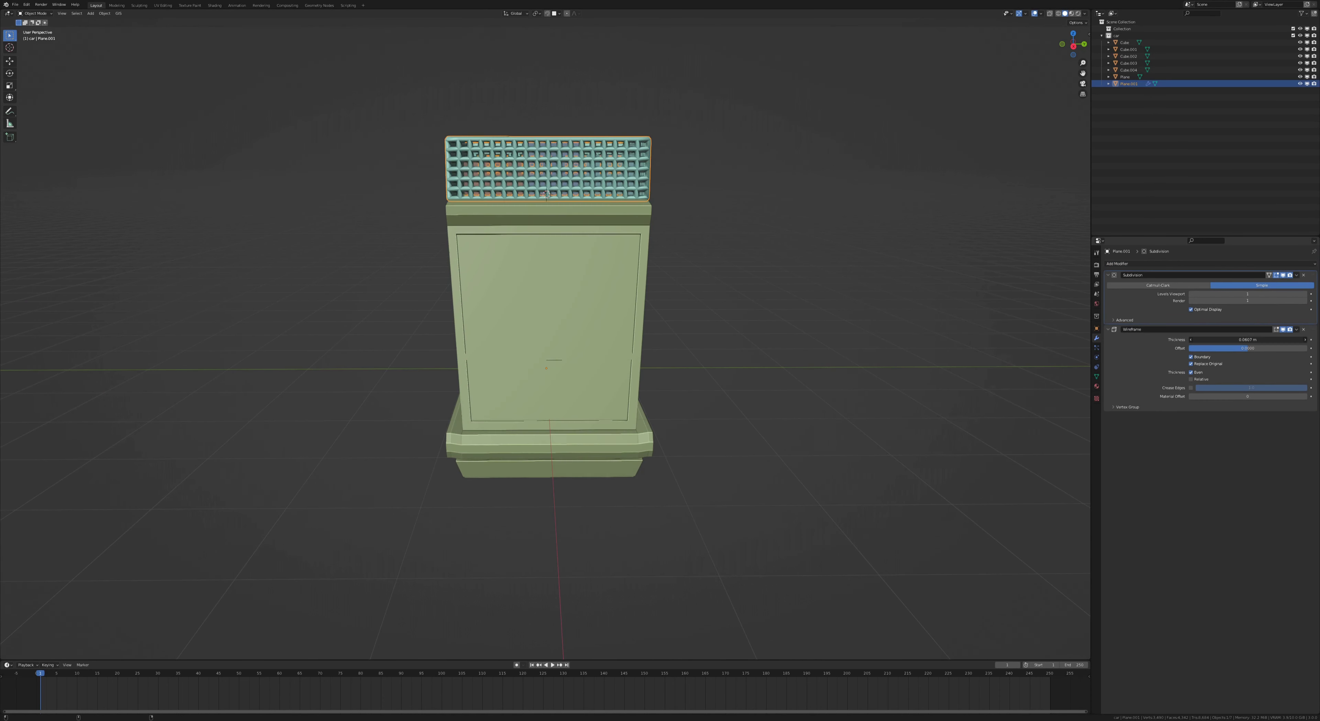
pyautogui.moveTo(547, 194)
pyautogui.mouseDown(button='middle')
pyautogui.moveTo(781, 319)
pyautogui.moveTo(718, 256)
pyautogui.moveTo(660, 133)
pyautogui.moveTo(526, 99)
pyautogui.mouseUp(button='middle')
# - Reposition part of the cage mesh over the roof and save the file
pyautogui.press('Tab')
pyautogui.click(737, 167)
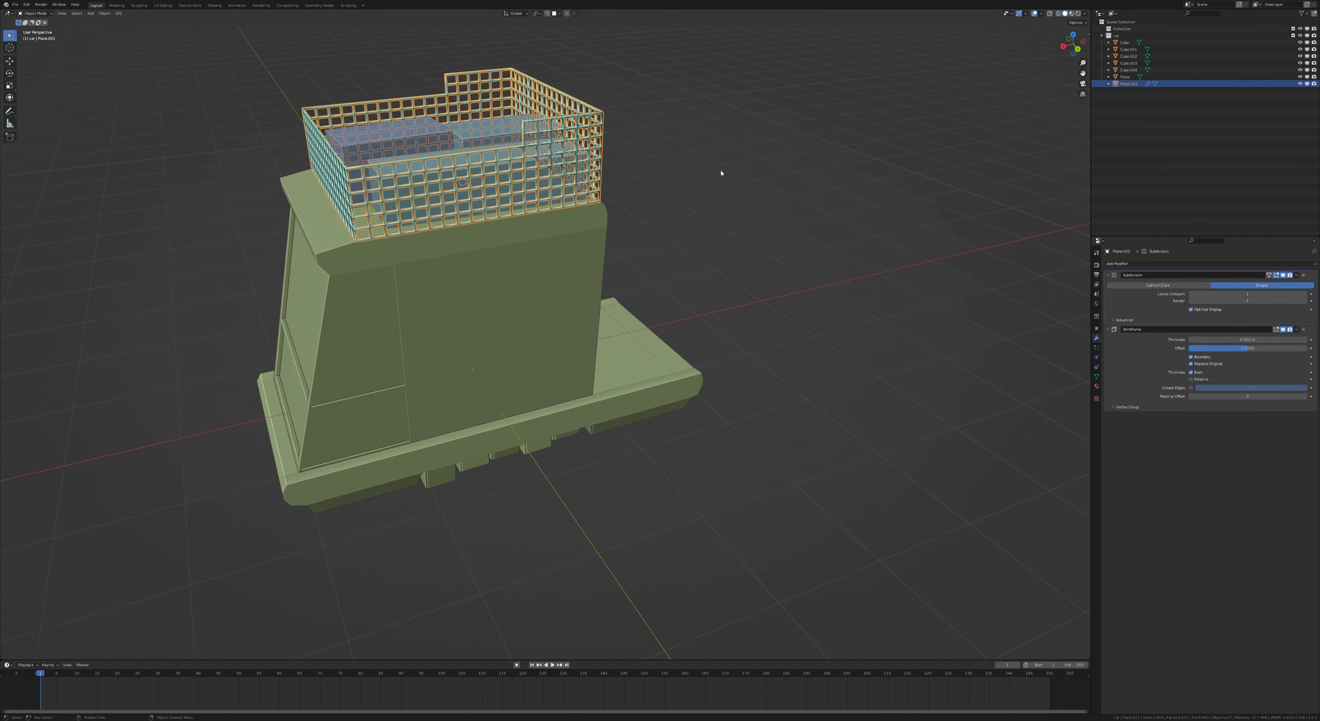
pyautogui.moveTo(722, 170); pyautogui.dragTo(731, 230, button='middle')
pyautogui.click(605, 383)
pyautogui.press('Tab')
pyautogui.scroll(3, 745, 412)
pyautogui.hotkey('ctrl', 's')
# - Separate the rear platform faces into their own object and delete the extra geometry
pyautogui.moveTo(745, 412); pyautogui.dragTo(774, 302, button='middle')
pyautogui.press('p')
pyautogui.click(771, 300)
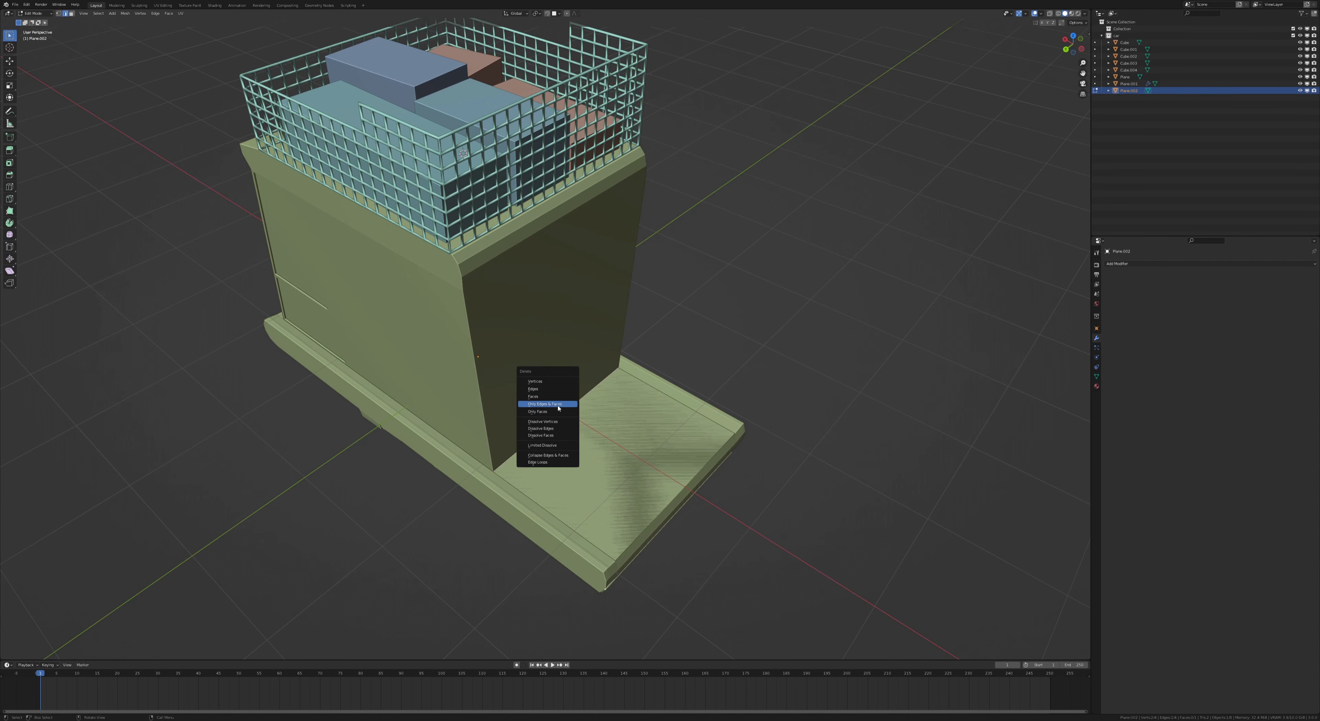
pyautogui.click(559, 406)
# - Extrude the platform's outer edge up into a wall and add loop cuts across it
pyautogui.press('e')
pyautogui.click(677, 307)
pyautogui.moveTo(559, 408)
pyautogui.mouseDown(button='middle')
pyautogui.moveTo(666, 359)
pyautogui.moveTo(746, 369)
pyautogui.mouseUp(button='middle')
pyautogui.hotkey('ctrl', 'r')
pyautogui.scroll(5, 682, 324)
pyautogui.hotkey('ctrl', 'r')
pyautogui.scroll(1, 747, 369)
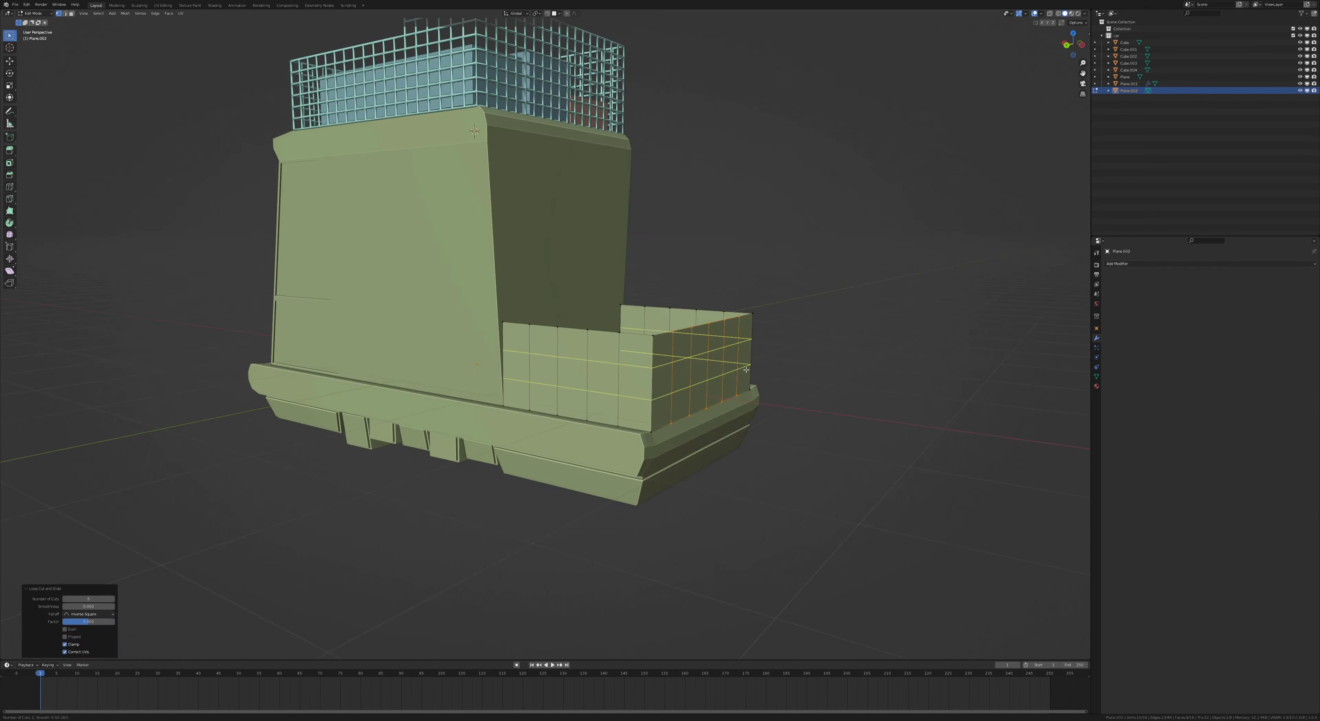
# - Add Subdivision and Wireframe modifiers to turn the wall into a wire-mesh cage
pyautogui.click(1118, 263)
pyautogui.click(1195, 362)
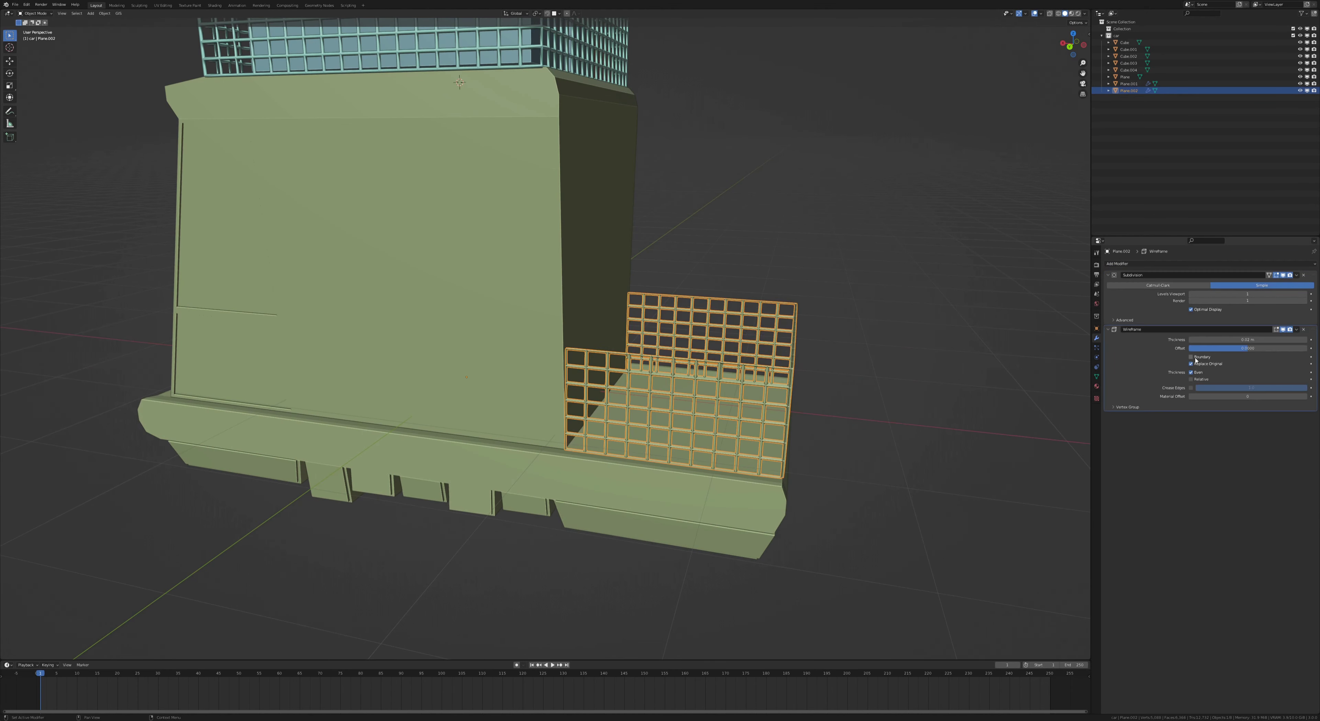
pyautogui.scroll(-4, 846, 359)
pyautogui.moveTo(846, 359); pyautogui.dragTo(932, 377, button='middle')
# - Widen the cage's top edge loop outward in edit mode
pyautogui.hotkey('ctrl', '2')
pyautogui.press('Tab')
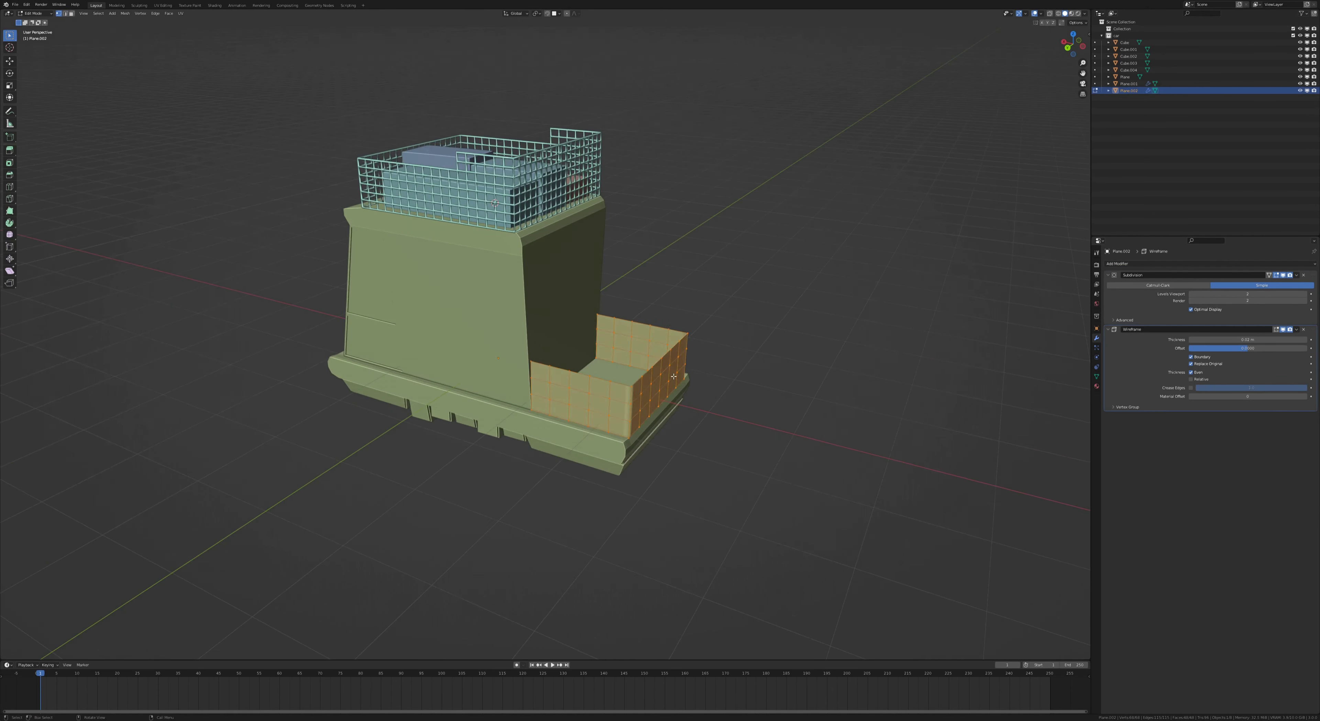
pyautogui.press('2')
pyautogui.keyDown('alt'); pyautogui.click(673, 376); pyautogui.keyUp('alt')
pyautogui.moveTo(674, 377)
pyautogui.mouseDown(button='middle')
pyautogui.moveTo(716, 377)
pyautogui.moveTo(785, 421)
pyautogui.mouseUp(button='middle')
pyautogui.click(740, 384)
pyautogui.press('Tab')
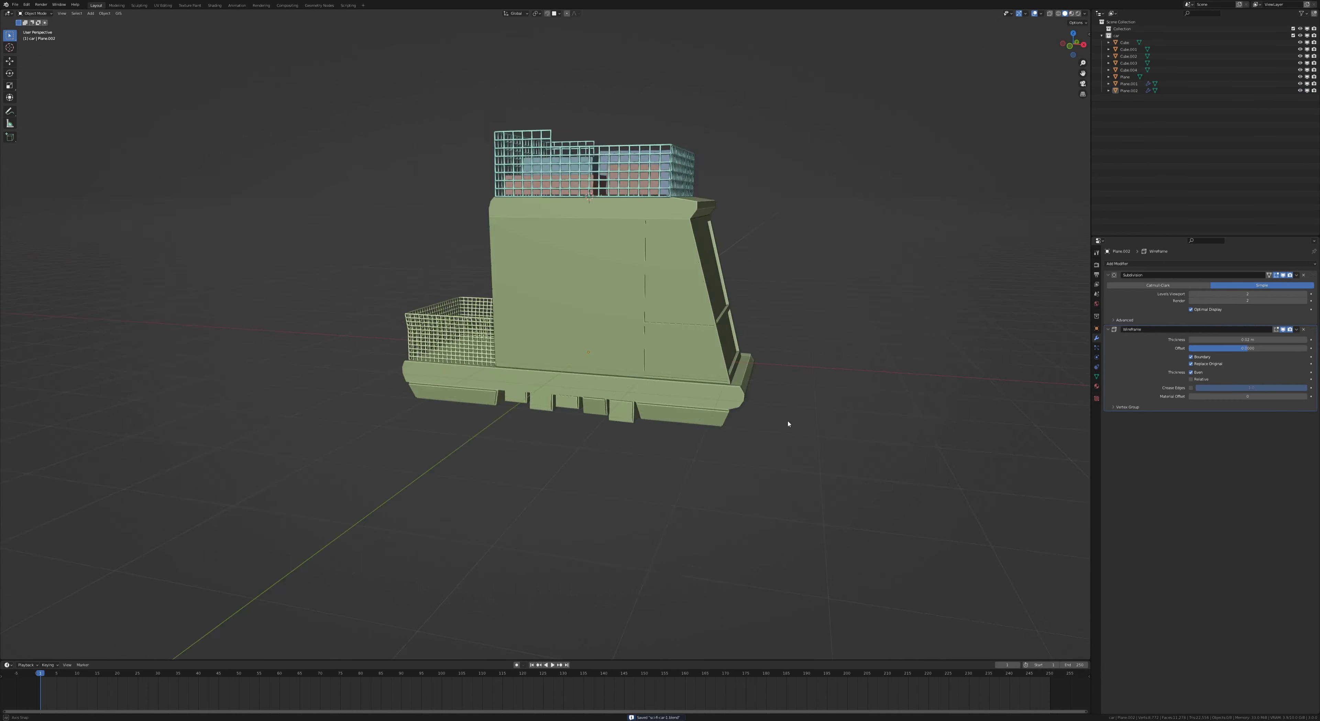
# - Select the vehicle's base plane before adding a new object
pyautogui.scroll(4, 667, 410)
pyautogui.click(609, 432)
pyautogui.hotkey('shift', 'a')
# - Add a cylinder and lower it onto the platform floor with snapping
pyautogui.click(638, 485)
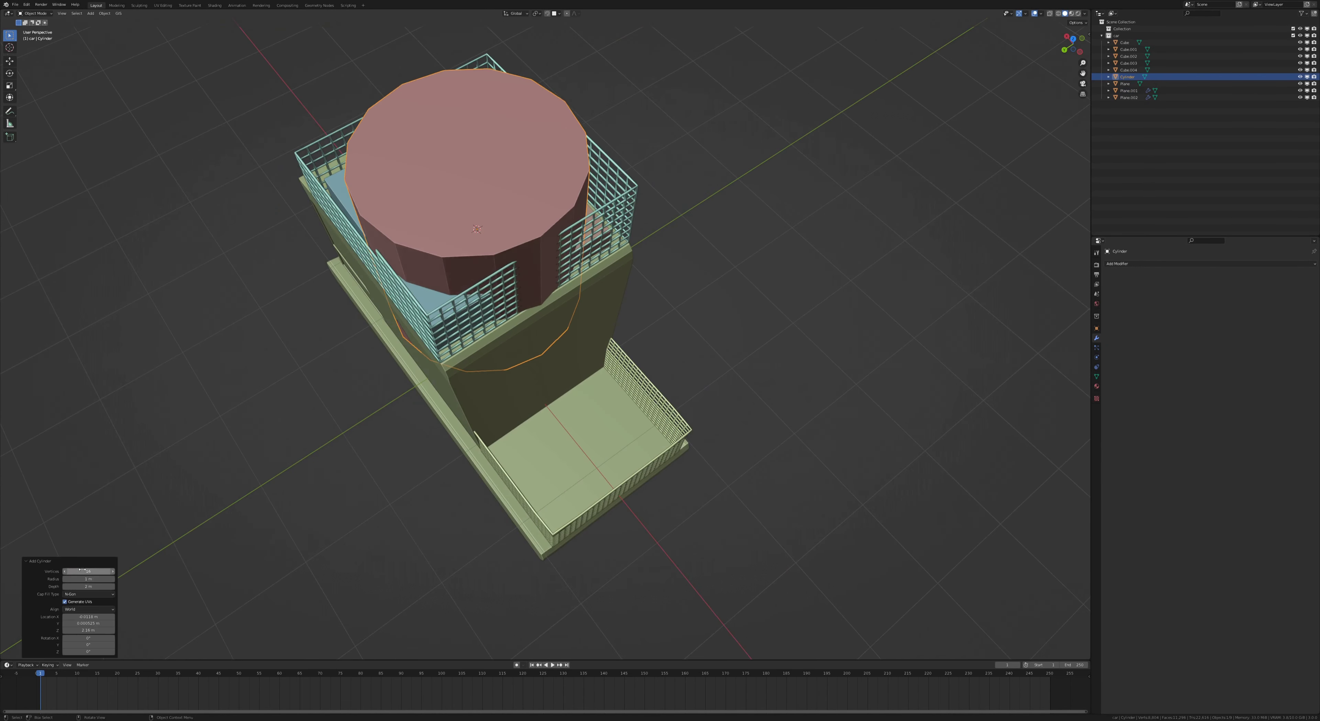
pyautogui.press('KP_7')
pyautogui.click(1097, 376)
pyautogui.click(1119, 396)
pyautogui.moveTo(589, 308); pyautogui.dragTo(538, 180, button='middle')
pyautogui.press('g')
pyautogui.press('z')
pyautogui.click(512, 256)
pyautogui.click(547, 14)
# - Place the cylinder in the rear cage corner, stretch it taller along Z, and duplicate it
pyautogui.press('KP_7')
pyautogui.press('g')
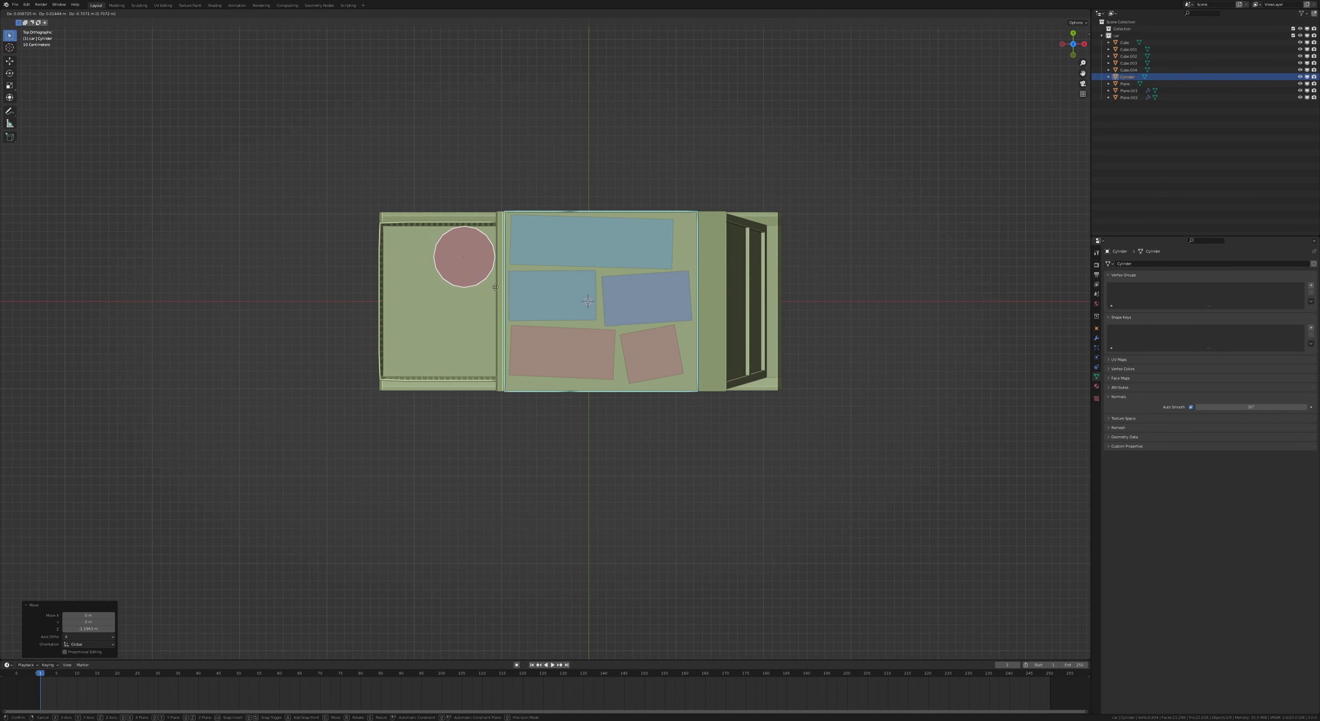
pyautogui.moveTo(564, 256); pyautogui.dragTo(589, 215, button='middle')
pyautogui.press('s')
pyautogui.press('z')
pyautogui.click(615, 287)
pyautogui.moveTo(615, 288); pyautogui.dragTo(634, 296, button='middle')
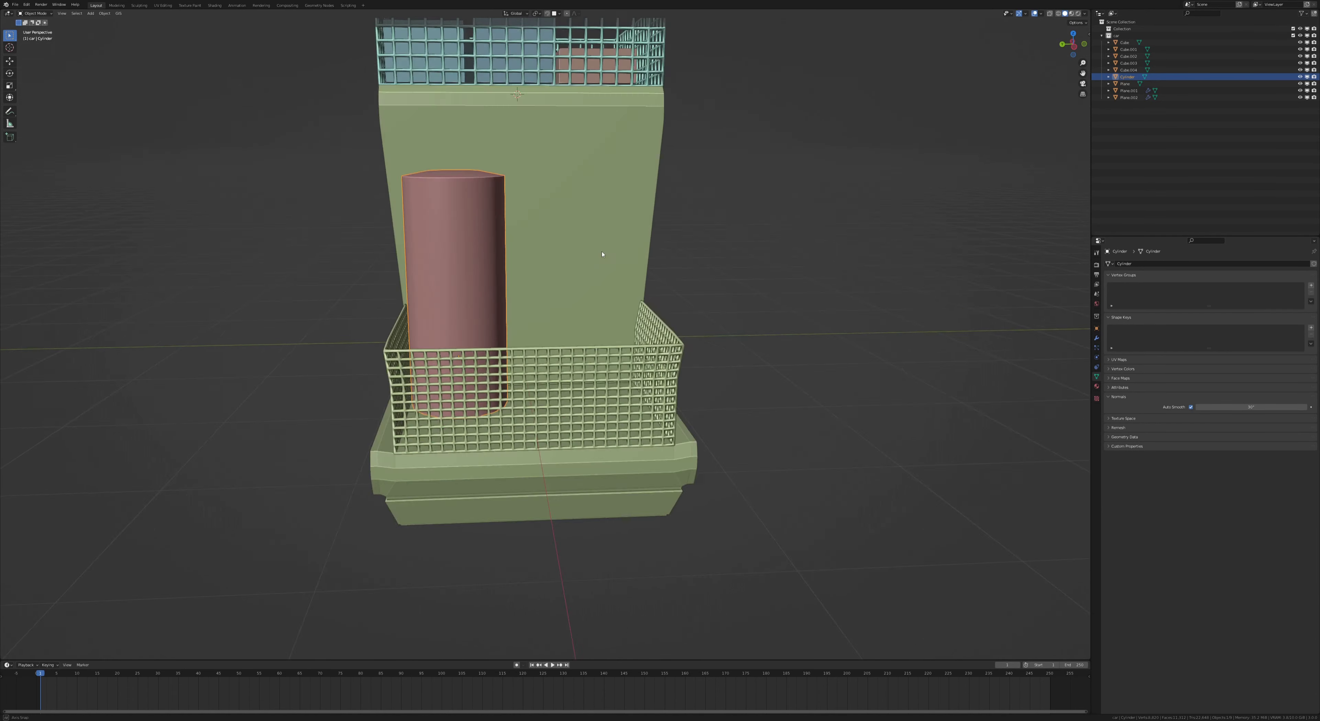
pyautogui.hotkey('ctrl', 's')
pyautogui.press('KP_7')
pyautogui.hotkey('shift', 'd')
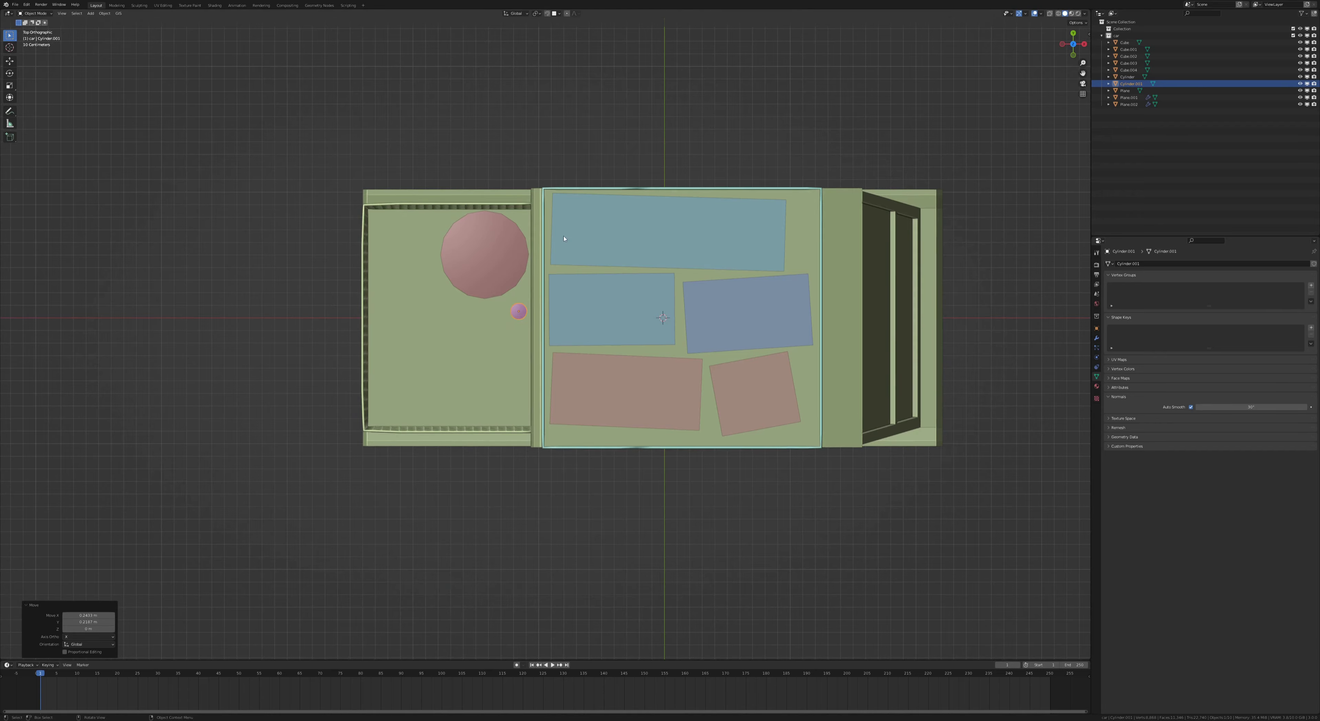
# - Position the small copy beside the tank and extrude its top into a bottle neck
pyautogui.moveTo(564, 238)
pyautogui.mouseDown(button='middle')
pyautogui.moveTo(550, 377)
pyautogui.moveTo(579, 323)
pyautogui.mouseUp(button='middle')
pyautogui.press('Tab')
pyautogui.scroll(5, 550, 377)
pyautogui.press('g')
pyautogui.press('z')
pyautogui.click(556, 354)
pyautogui.press('Tab')
pyautogui.hotkey('ctrl', 's')
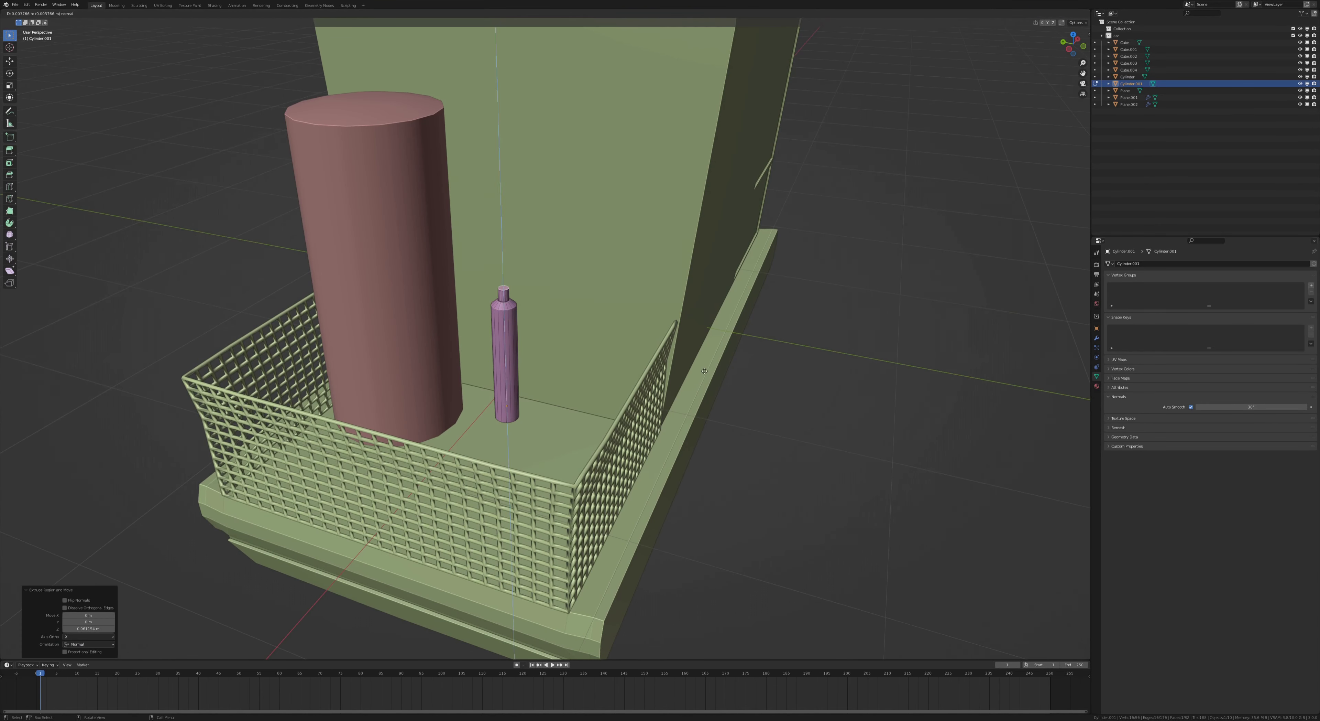
pyautogui.click(704, 371)
pyautogui.press('Tab')
pyautogui.moveTo(705, 371); pyautogui.dragTo(642, 368, button='middle')
# - Shade the bottle smooth
pyautogui.hotkey('ctrl', 's')
pyautogui.scroll(5, 642, 368)
pyautogui.scroll(5, 642, 369)
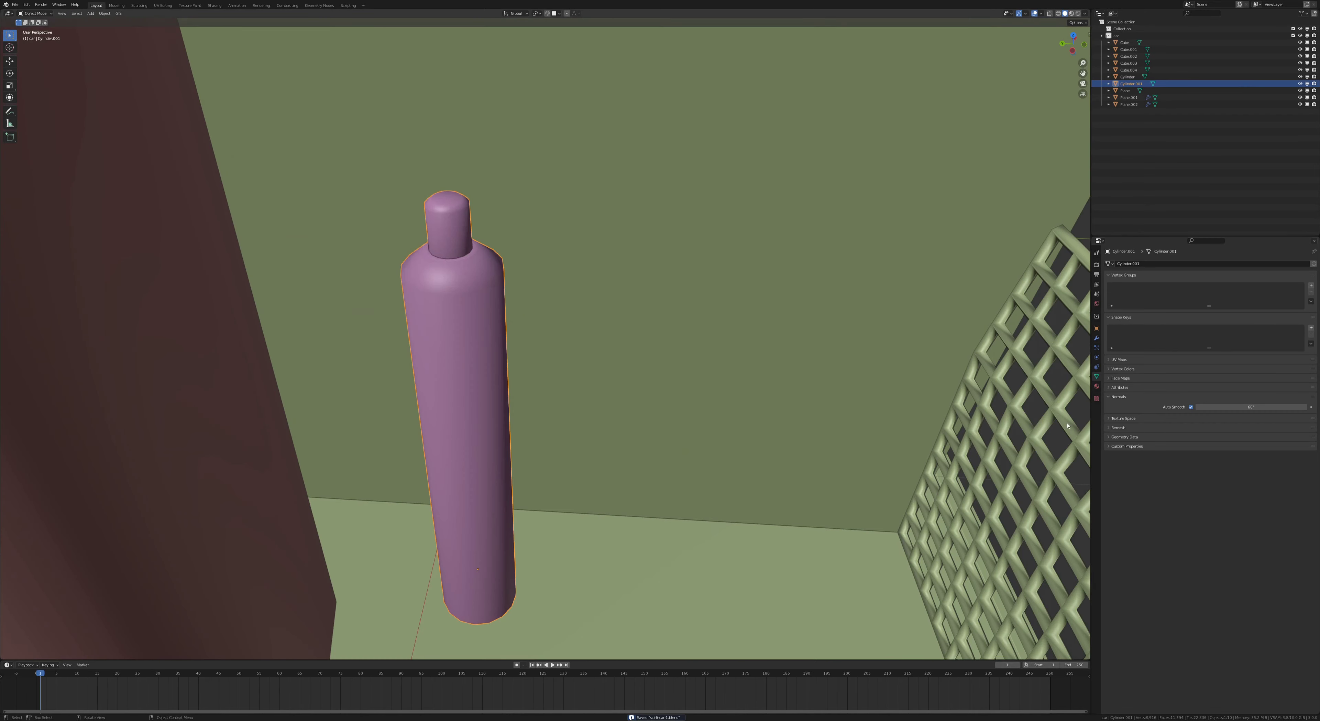
pyautogui.moveTo(1068, 425); pyautogui.dragTo(1082, 413, button='middle')
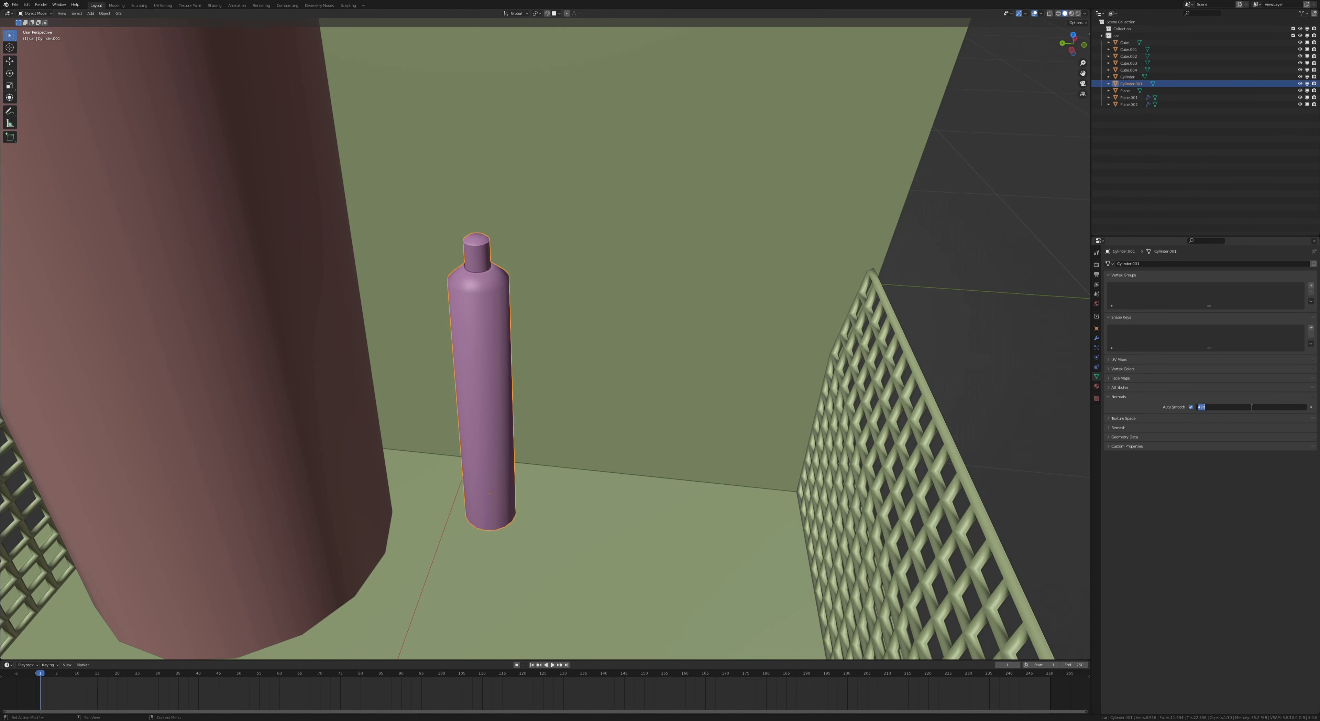
pyautogui.moveTo(717, 359); pyautogui.dragTo(619, 348, button='middle')
# - Add an Array modifier to the bottle with a count of 6
pyautogui.click(1096, 337)
pyautogui.click(1205, 263)
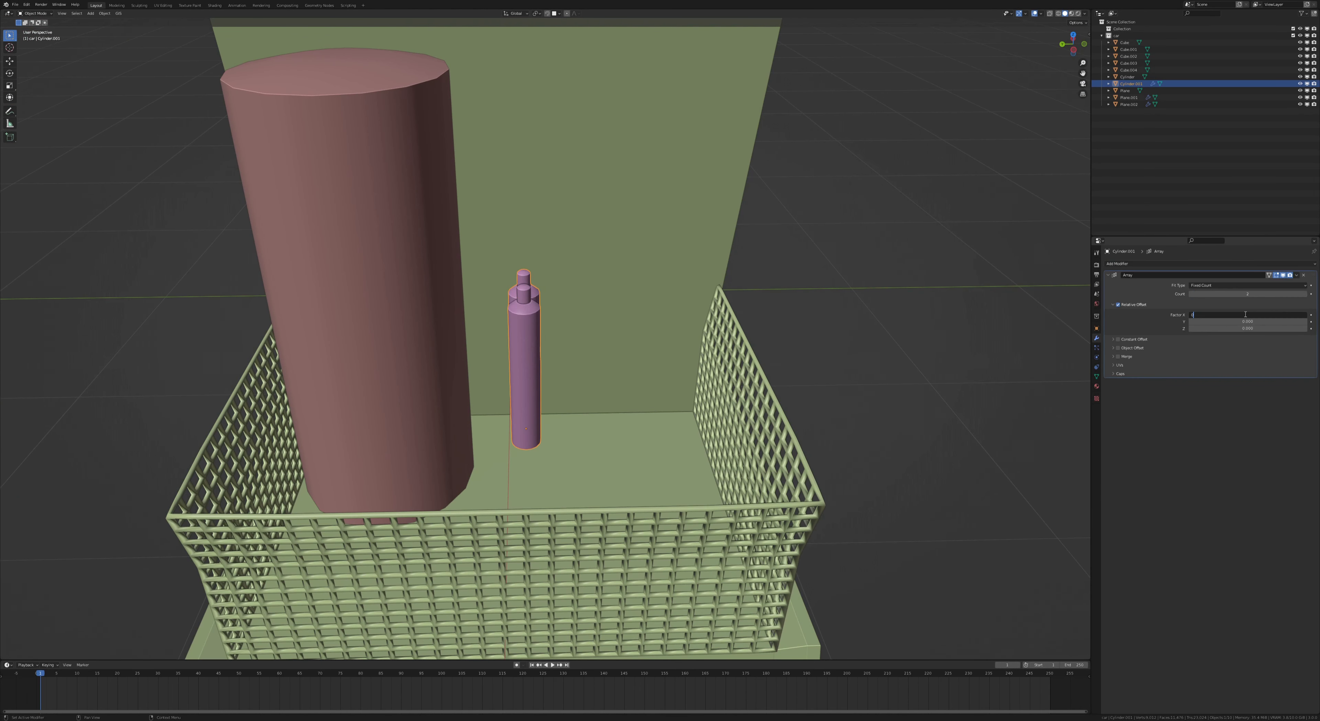
pyautogui.press('Return')
pyautogui.moveTo(1248, 294); pyautogui.dragTo(1271, 294)
pyautogui.moveTo(717, 390)
pyautogui.mouseDown(button='middle')
pyautogui.moveTo(829, 421)
pyautogui.moveTo(769, 359)
pyautogui.mouseUp(button='middle')
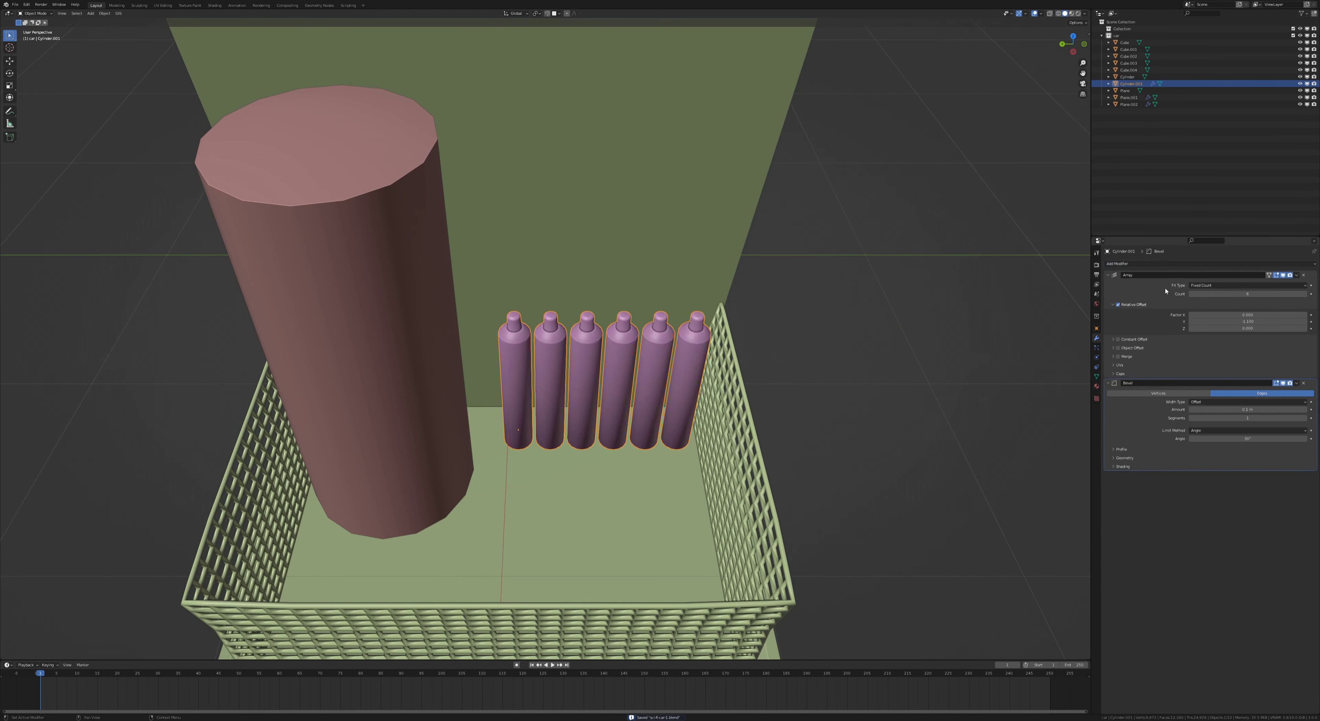
# - Add a second Array modifier with offset -1.1 and count 8 to form a grid
pyautogui.click(1128, 264)
pyautogui.click(1180, 287)
pyautogui.click(1231, 429)
pyautogui.write('-1.1')
pyautogui.write('-1.1')
pyautogui.moveTo(1248, 401); pyautogui.dragTo(1282, 401)
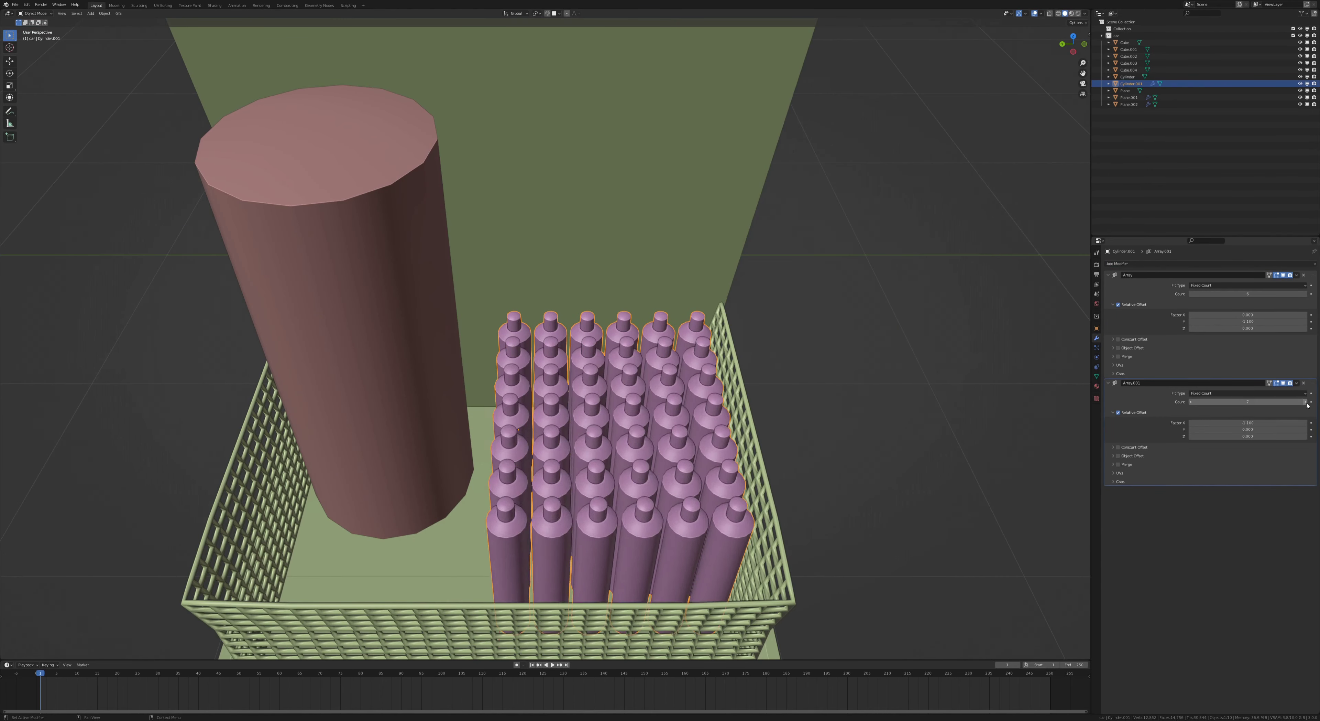
# - Move the bottle grid along X to sit inside the cage
pyautogui.moveTo(615, 359); pyautogui.dragTo(615, 256, button='middle')
pyautogui.moveTo(461, 390); pyautogui.dragTo(461, 392)
pyautogui.moveTo(512, 256)
pyautogui.mouseDown(button='middle')
pyautogui.moveTo(525, 316)
pyautogui.moveTo(592, 339)
pyautogui.moveTo(564, 256)
pyautogui.moveTo(526, 206)
pyautogui.moveTo(564, 231)
pyautogui.mouseUp(button='middle')
pyautogui.press('KP_7')
pyautogui.press('g')
pyautogui.press('x')
pyautogui.click(591, 354)
# - Select the big tank cylinder and apply its scale
pyautogui.press('KP_7')
pyautogui.click(507, 229)
pyautogui.hotkey('ctrl', 's')
pyautogui.click(1128, 263)
# - Bevel the tank with 4 segments and a 30° angle, and shape a knob on its top
pyautogui.click(1174, 287)
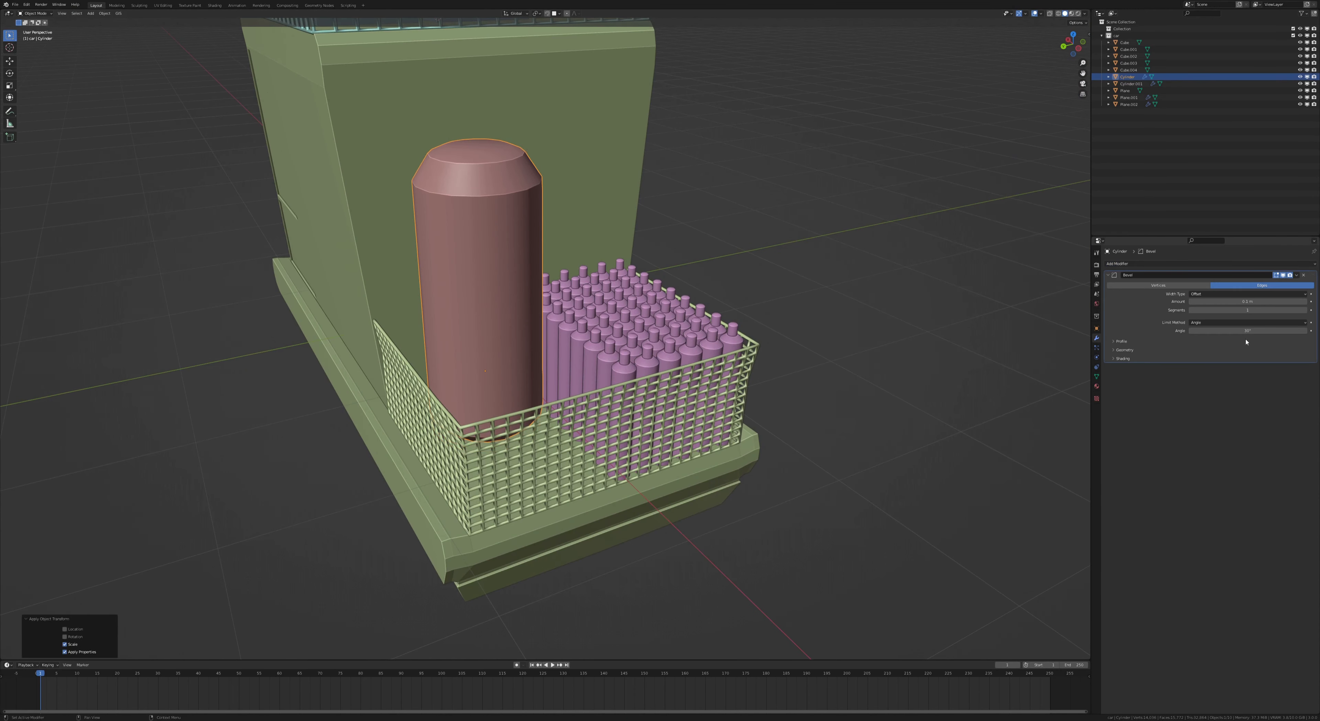
pyautogui.moveTo(1247, 309); pyautogui.dragTo(1266, 309)
pyautogui.hotkey('ctrl', 's')
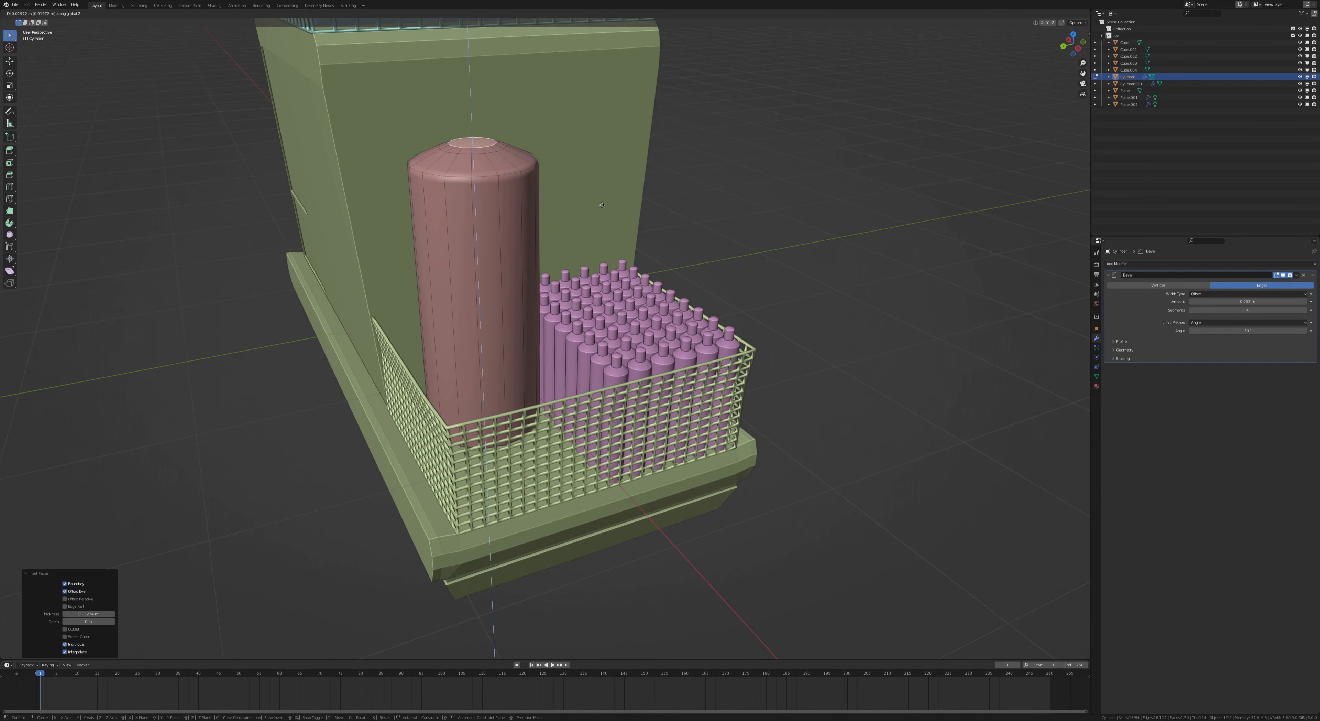
pyautogui.moveTo(589, 220)
pyautogui.mouseDown(button='middle')
pyautogui.moveTo(608, 213)
pyautogui.moveTo(723, 329)
pyautogui.mouseUp(button='middle')
pyautogui.press('Tab')
pyautogui.press('s')
pyautogui.press('g')
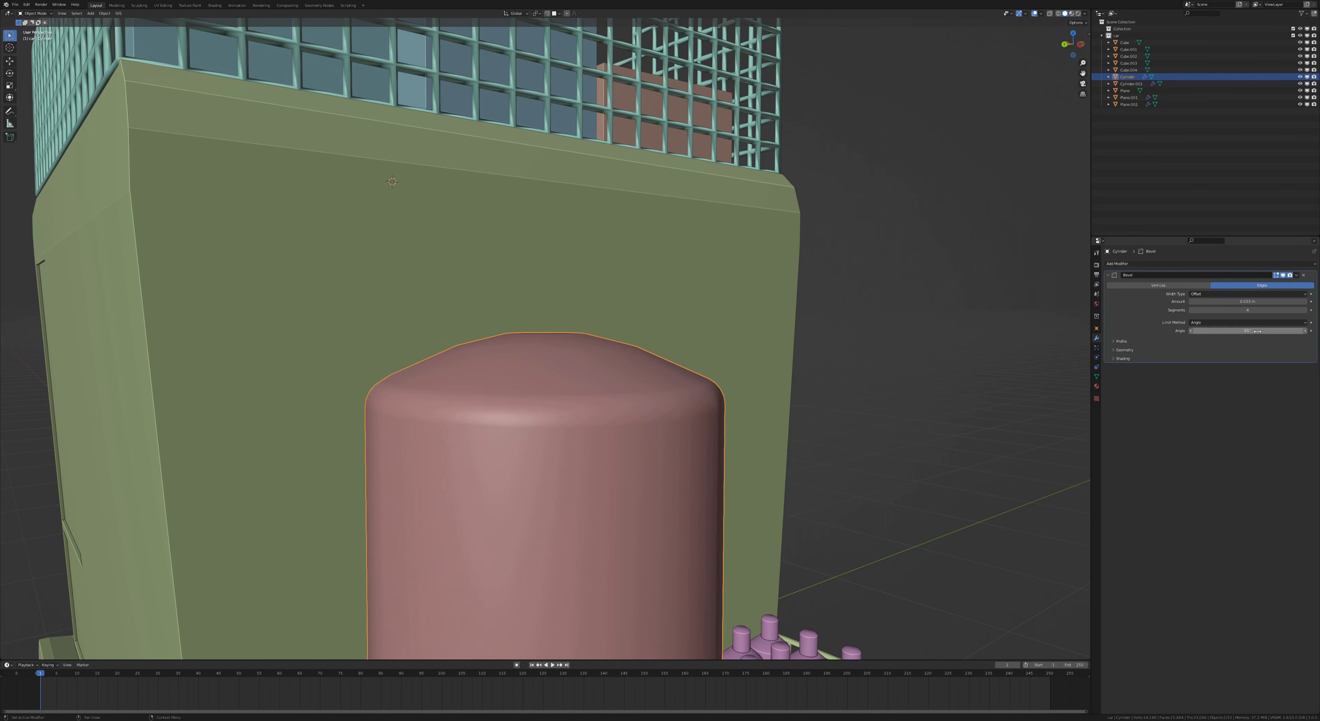
pyautogui.moveTo(1258, 331); pyautogui.dragTo(1220, 330)
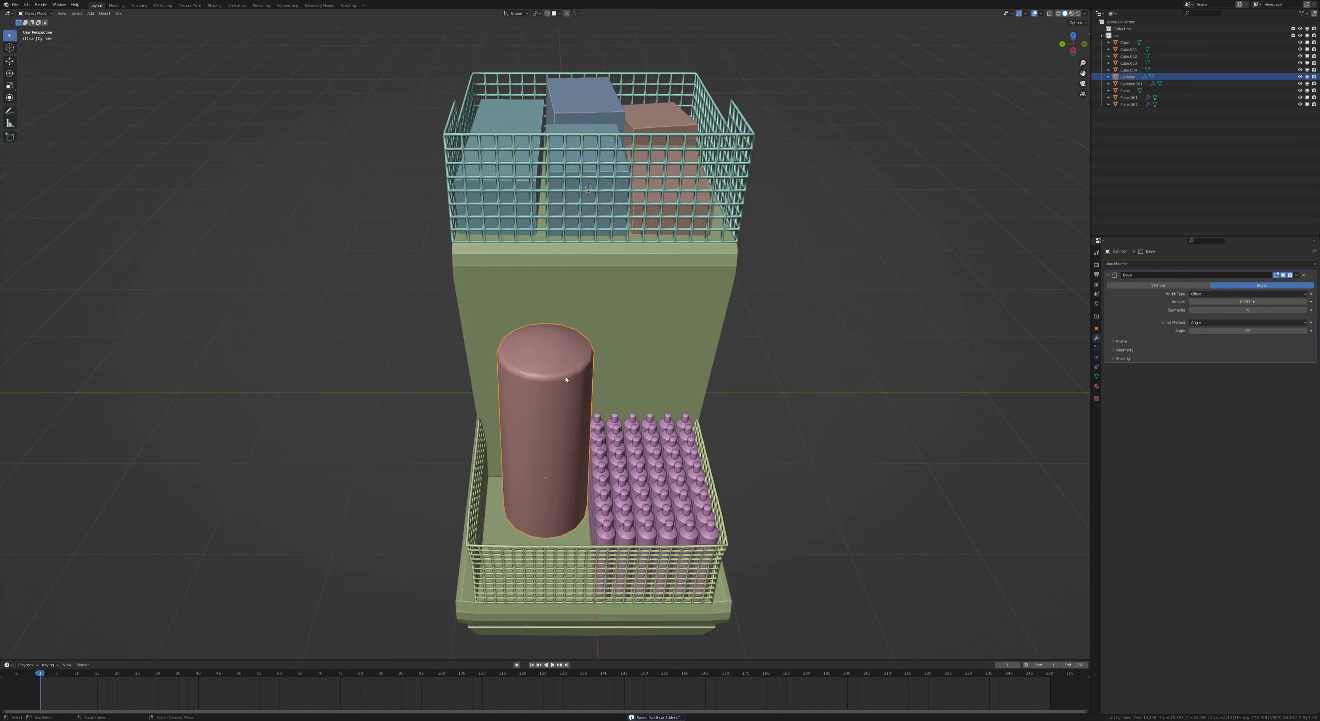
pyautogui.moveTo(641, 359)
pyautogui.mouseDown(button='middle')
pyautogui.moveTo(674, 420)
pyautogui.moveTo(640, 390)
pyautogui.moveTo(666, 462)
pyautogui.mouseUp(button='middle')
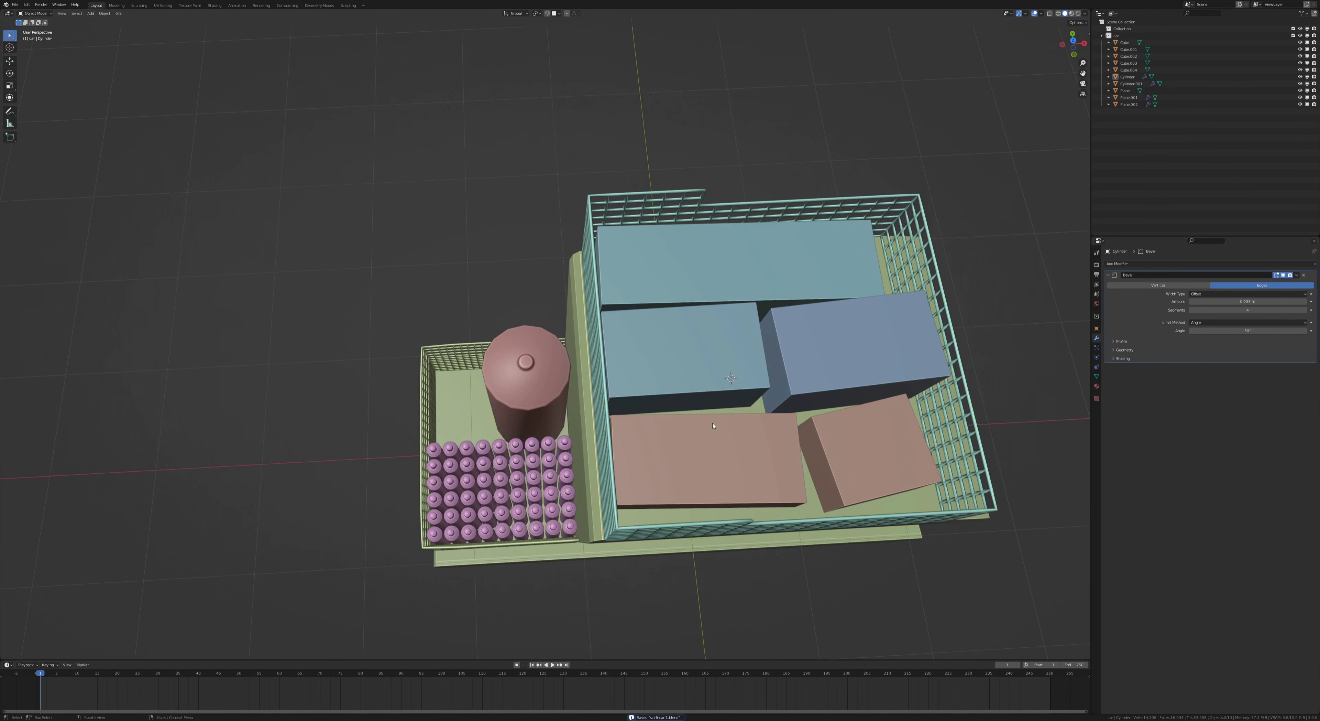
# - Delete the spare crate Cube.005
pyautogui.click(689, 495)
pyautogui.press('KP_7')
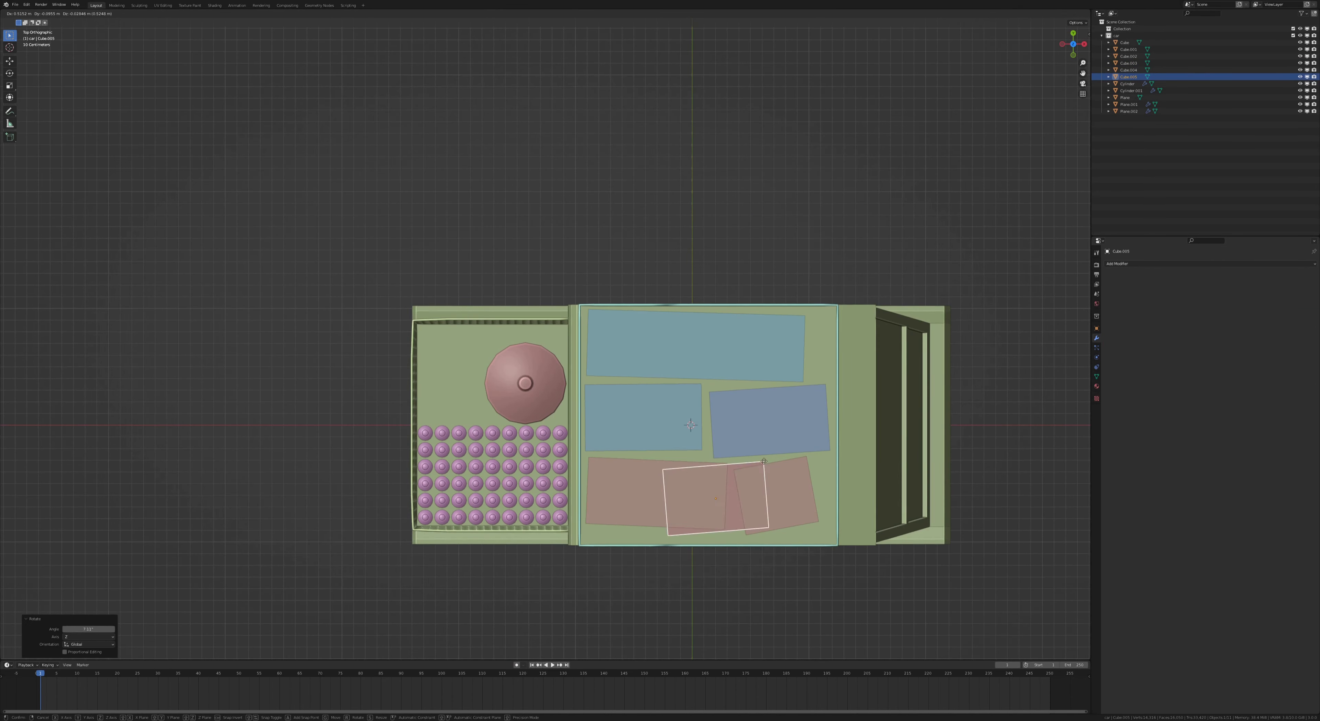
pyautogui.rightClick(643, 497)
pyautogui.moveTo(643, 497)
pyautogui.mouseDown(button='middle')
pyautogui.moveTo(723, 420)
pyautogui.moveTo(418, 314)
pyautogui.moveTo(577, 413)
pyautogui.moveTo(424, 434)
pyautogui.mouseUp(button='middle')
pyautogui.press('Delete')
# - Shift part of the vehicle body mesh along the X axis
pyautogui.click(418, 314)
pyautogui.press('Tab')
pyautogui.hotkey('ctrl', 's')
pyautogui.press('g')
pyautogui.press('x')
pyautogui.press('Tab')
pyautogui.hotkey('ctrl', 's')
# - Extrude the body's side face region, resize it along Y, and separate the door panel
pyautogui.press('Tab')
pyautogui.press('e')
pyautogui.press('Return')
pyautogui.press('KP_7')
pyautogui.press('s')
pyautogui.press('y')
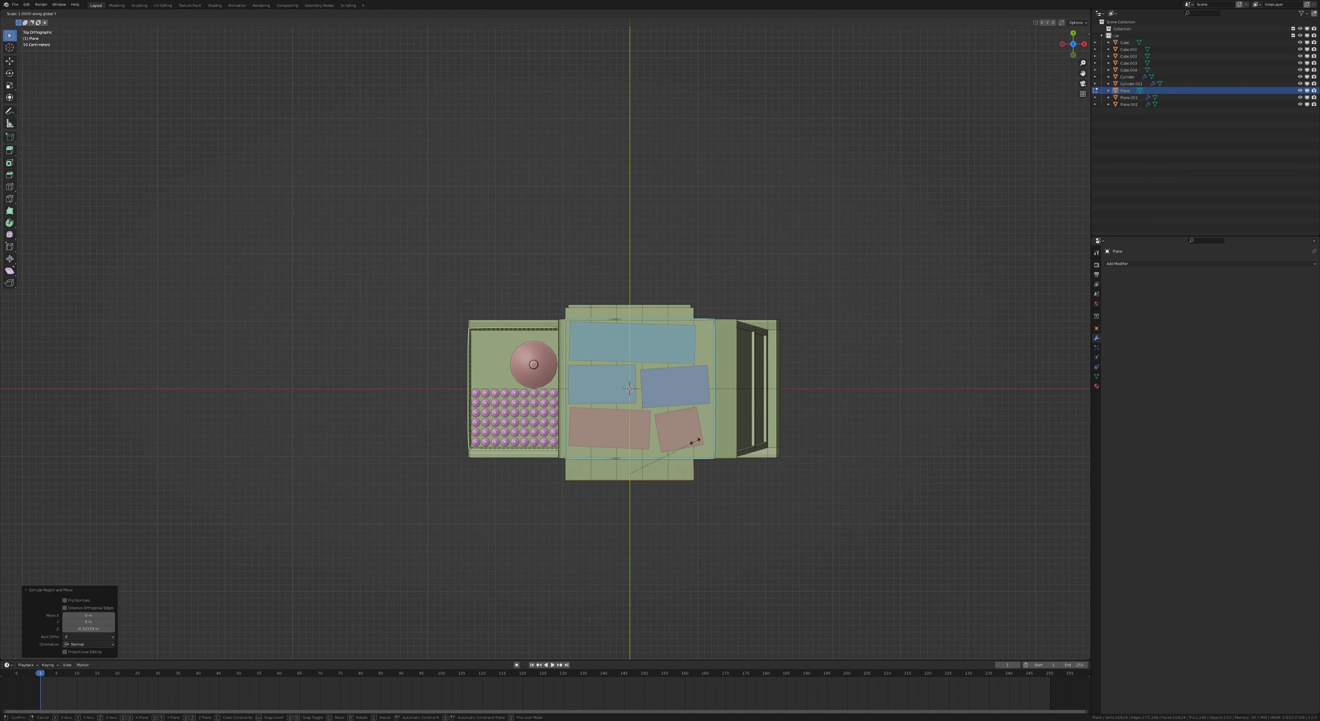
pyautogui.press('Escape')
pyautogui.hotkey('ctrl', 'z')
pyautogui.moveTo(697, 433)
pyautogui.mouseDown(button='middle')
pyautogui.moveTo(720, 363)
pyautogui.moveTo(815, 338)
pyautogui.moveTo(743, 369)
pyautogui.mouseUp(button='middle')
pyautogui.press('p')
pyautogui.press('Return')
# - Select the separated door panel, apply its scale, and save the file
pyautogui.press('Tab')
pyautogui.click(1129, 111)
pyautogui.hotkey('ctrl', 'a')
pyautogui.press('KP_Decimal')
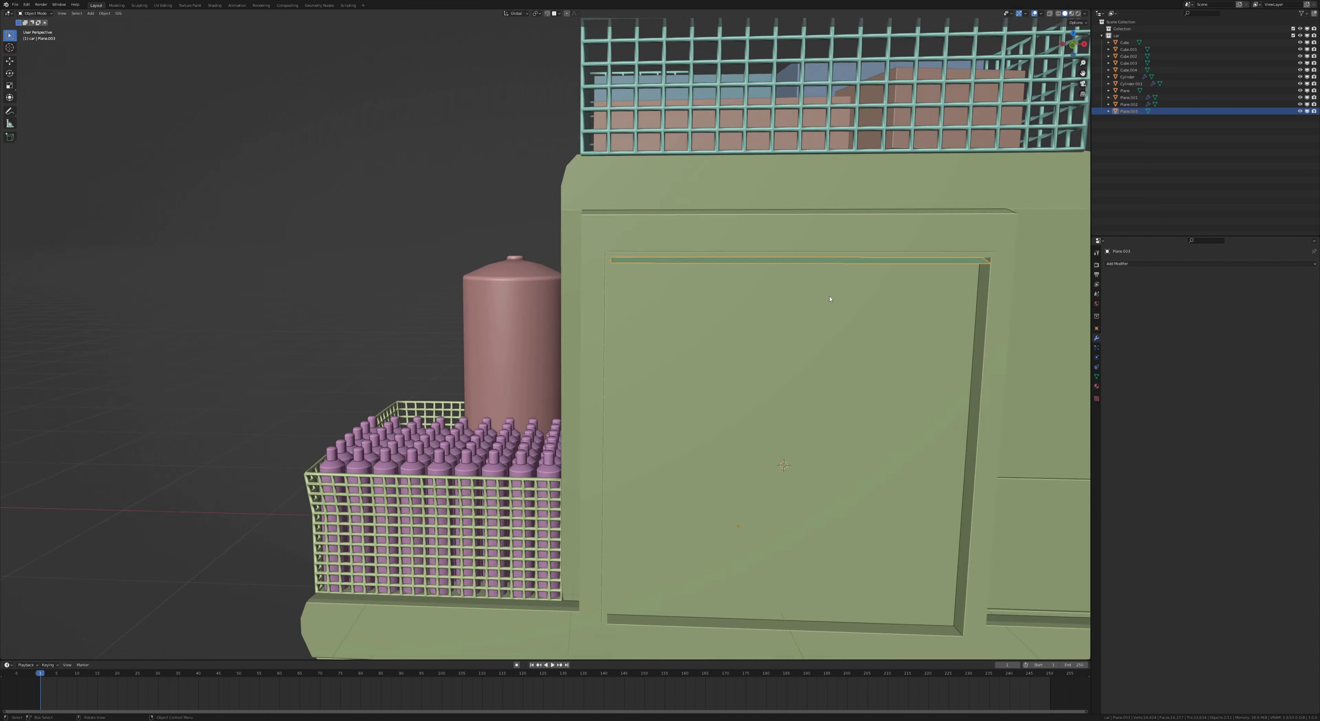
pyautogui.hotkey('ctrl', 's')
# - Add an Array modifier to the door panel with X offset 0 to stack slats
pyautogui.click(1180, 263)
pyautogui.doubleClick(1230, 315)
pyautogui.write('0')
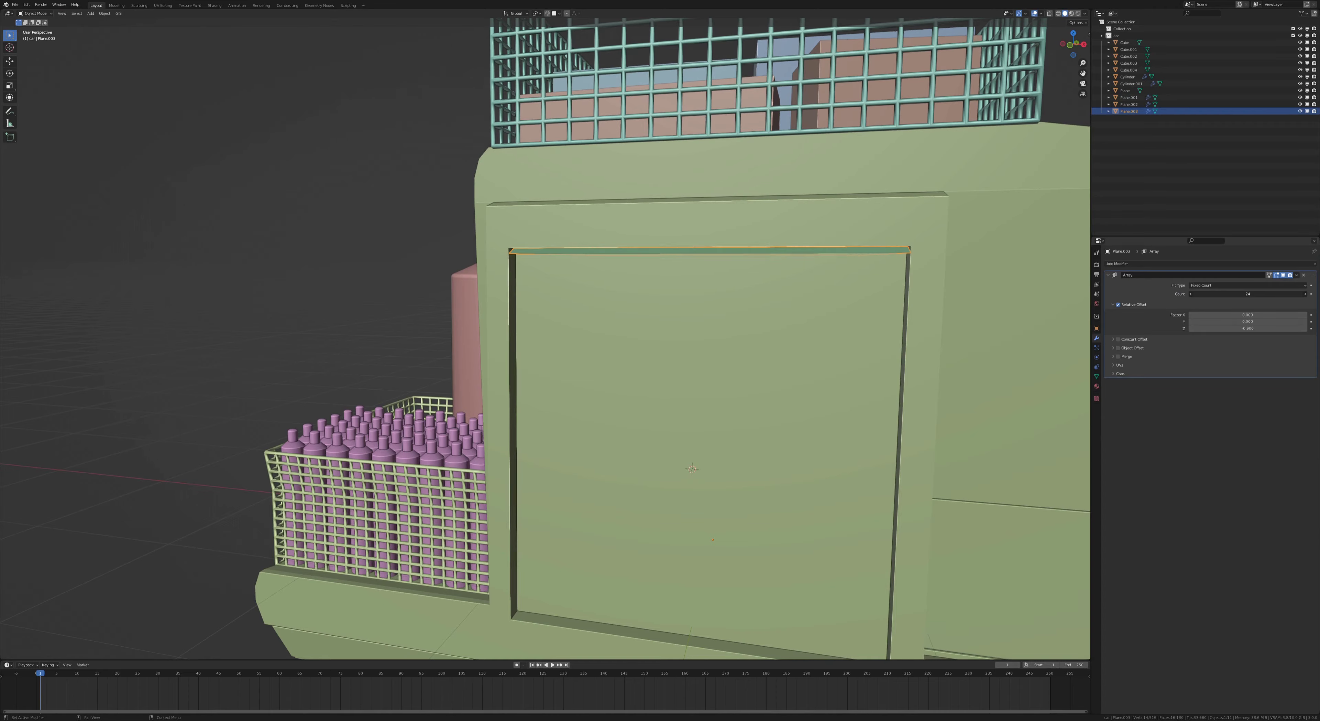
pyautogui.click(749, 291)
pyautogui.scroll(-5, 717, 359)
pyautogui.moveTo(718, 359)
pyautogui.mouseDown(button='middle')
pyautogui.moveTo(820, 359)
pyautogui.moveTo(941, 383)
pyautogui.mouseUp(button='middle')
# - Add a Solidify modifier to give the door slats thickness, then save
pyautogui.click(1179, 264)
pyautogui.click(1178, 381)
pyautogui.scroll(5, 941, 384)
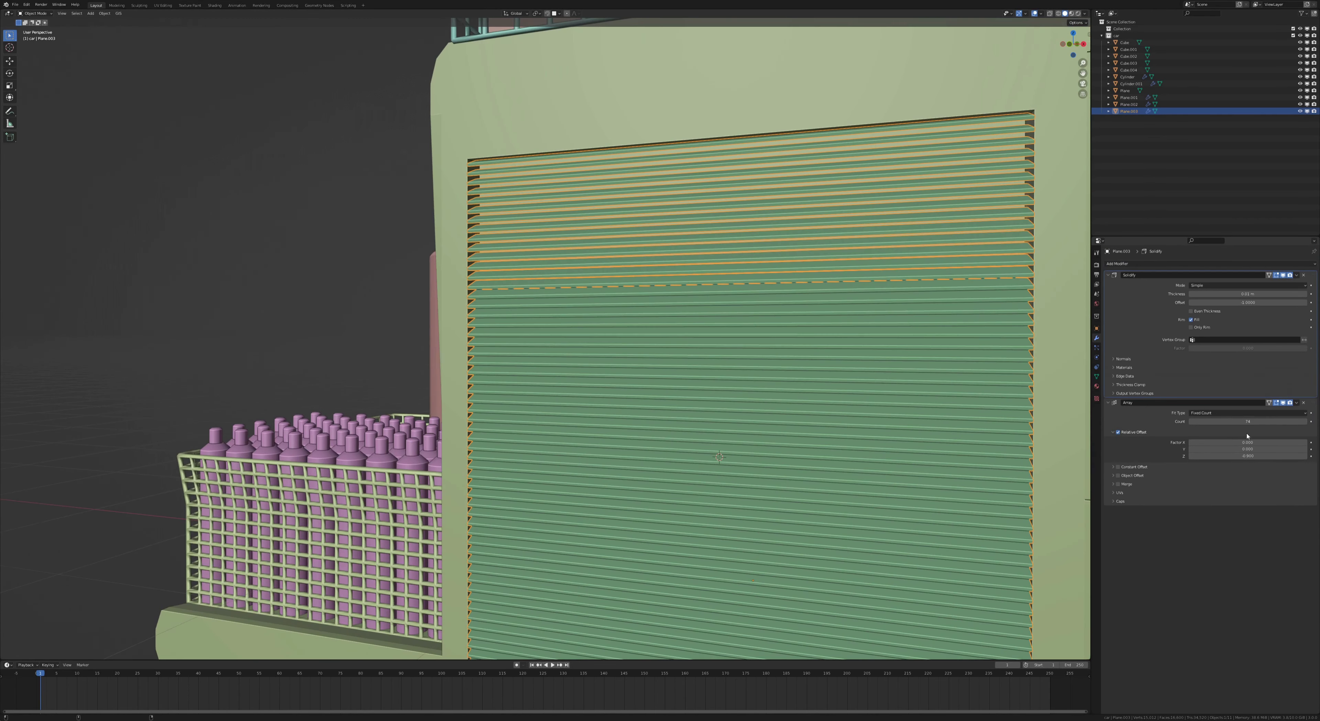
pyautogui.scroll(-6, 941, 383)
pyautogui.moveTo(438, 557); pyautogui.dragTo(560, 364, button='middle')
pyautogui.hotkey('ctrl', 's')
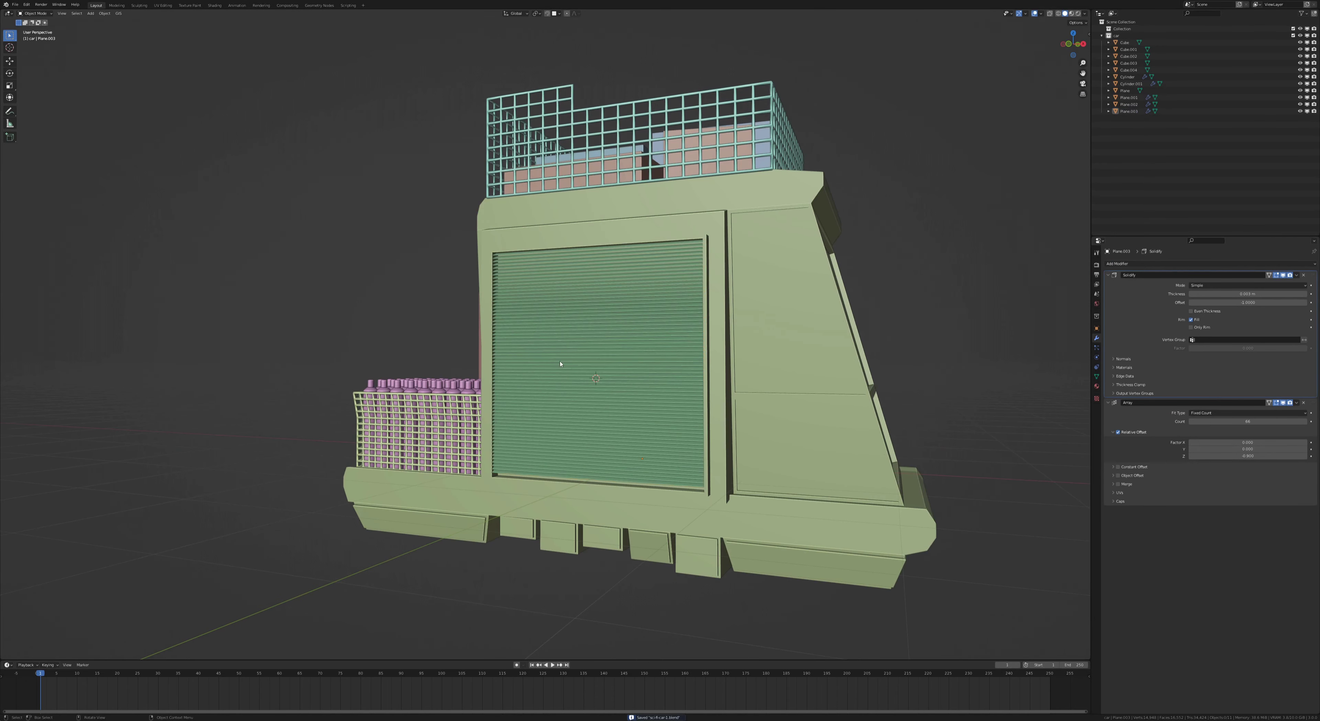
# - Inset the selected side faces of the vehicle body
pyautogui.moveTo(751, 357); pyautogui.dragTo(615, 359, button='middle')
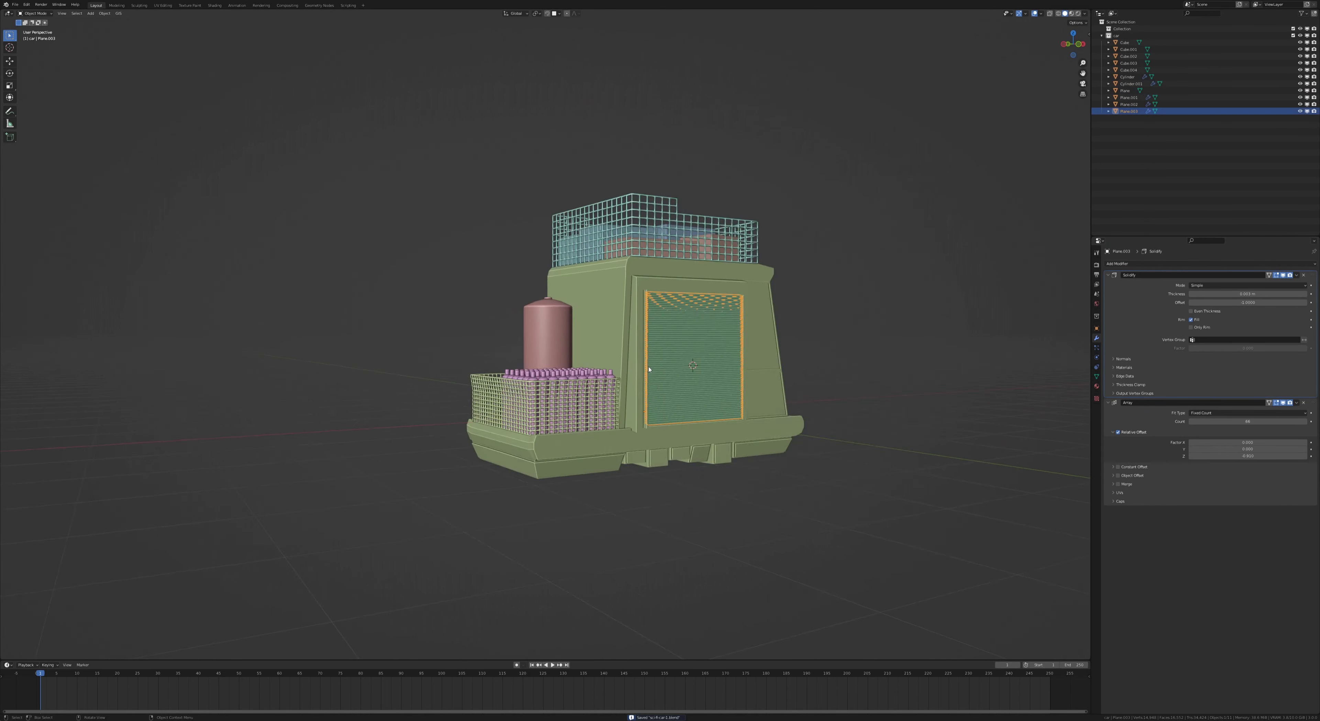
pyautogui.click(589, 359)
pyautogui.press('Tab')
pyautogui.press('i')
pyautogui.click(739, 394)
pyautogui.scroll(-4, 766, 382)
pyautogui.scroll(4, 840, 347)
# - Scale the inset face along Z and extrude it outward into a window box
pyautogui.moveTo(766, 383)
pyautogui.mouseDown(button='middle')
pyautogui.moveTo(840, 347)
pyautogui.moveTo(820, 329)
pyautogui.moveTo(728, 331)
pyautogui.mouseUp(button='middle')
pyautogui.press('s')
pyautogui.press('z')
pyautogui.click(817, 347)
pyautogui.hotkey('ctrl', 's')
pyautogui.scroll(5, 822, 325)
pyautogui.click(822, 325)
pyautogui.scroll(-3, 822, 324)
# - Separate the window into its own object, subdivide it and make it a wire grid
pyautogui.press('p')
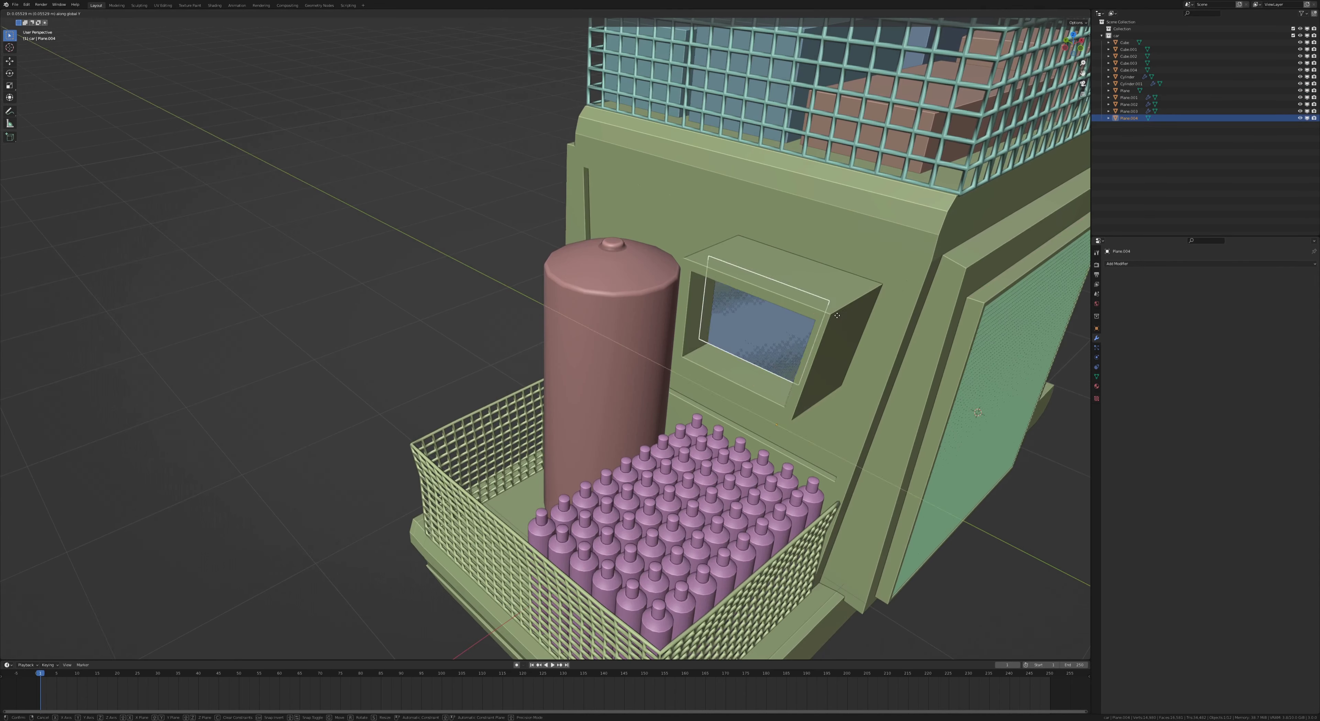
pyautogui.hotkey('ctrl', 'r')
pyautogui.click(728, 331)
pyautogui.press('Tab')
pyautogui.hotkey('ctrl', '1')
pyautogui.click(1117, 263)
pyautogui.click(1195, 328)
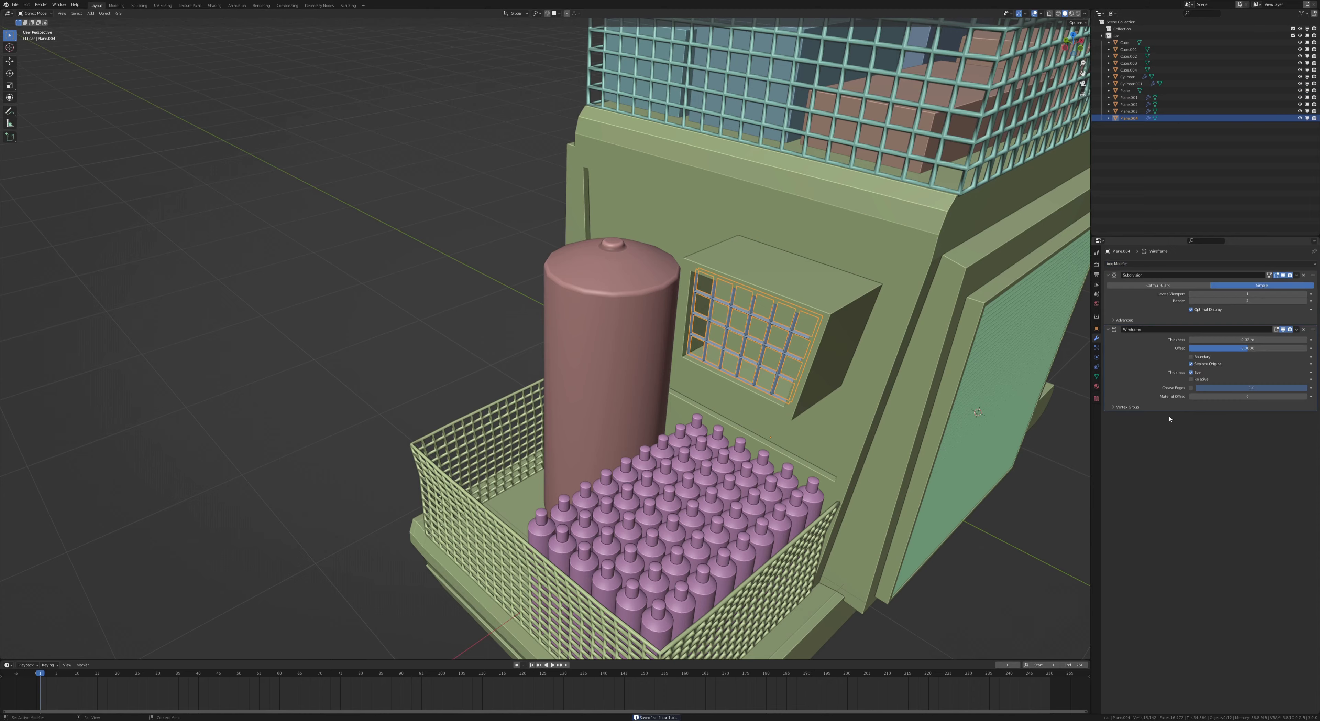
pyautogui.click(1262, 285)
pyautogui.moveTo(727, 331); pyautogui.dragTo(784, 246, button='middle')
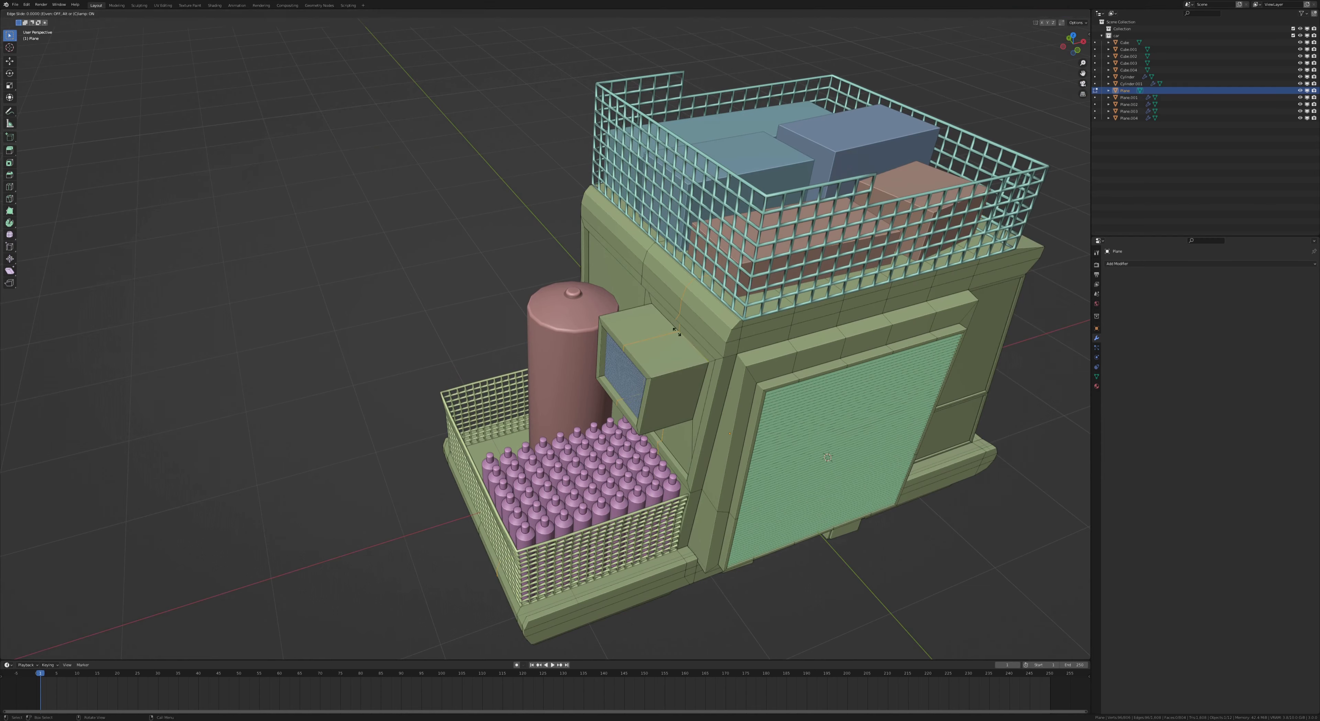
# - Loop-cut the housing and extrude its top face upward into a tall antenna post
pyautogui.rightClick(677, 331)
pyautogui.moveTo(676, 331); pyautogui.dragTo(679, 407, button='middle')
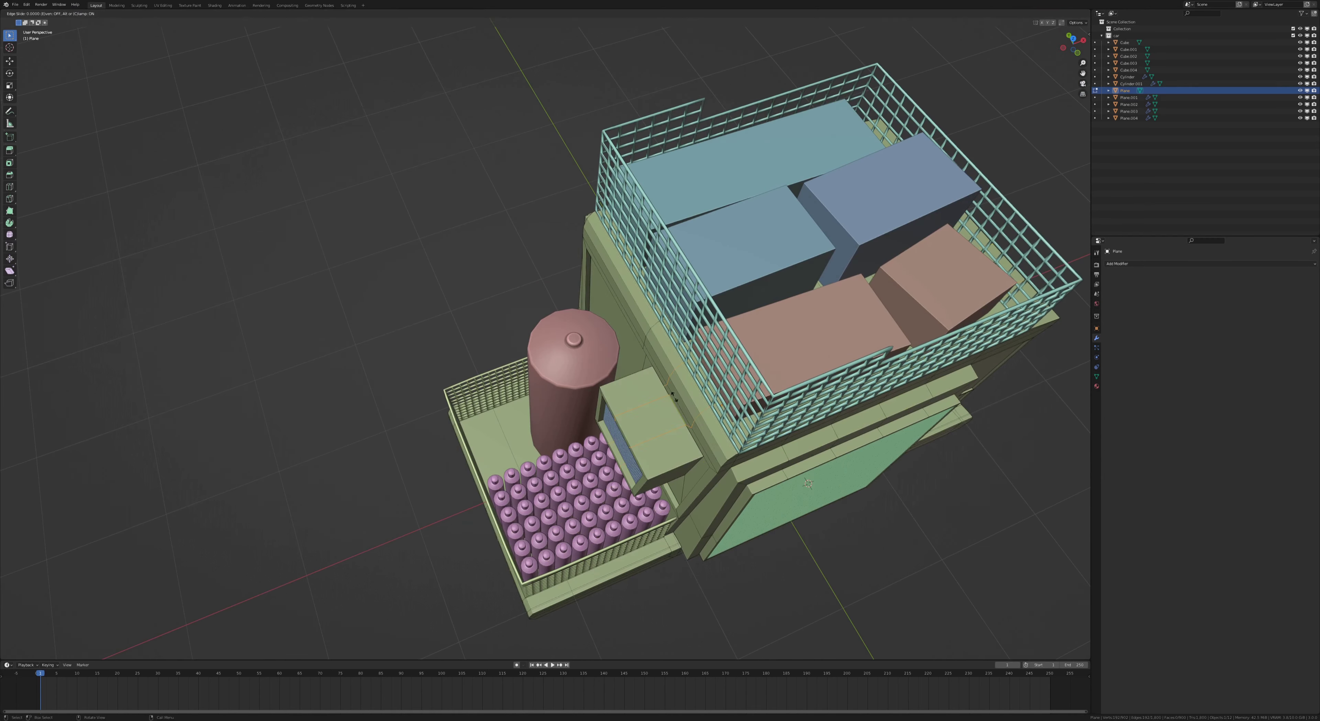
pyautogui.hotkey('ctrl', 'r')
pyautogui.moveTo(708, 341); pyautogui.dragTo(665, 411, button='middle')
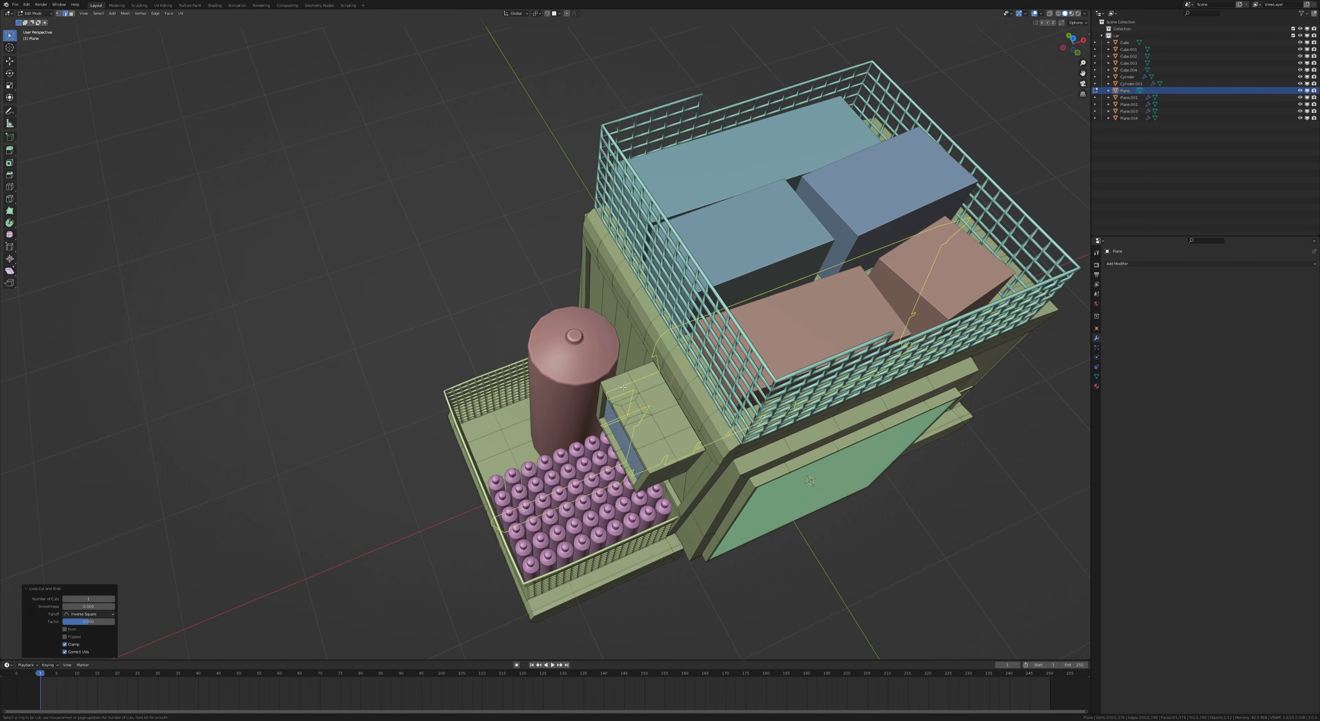
pyautogui.moveTo(706, 438); pyautogui.dragTo(787, 394, button='middle')
pyautogui.press('e')
pyautogui.click(787, 394)
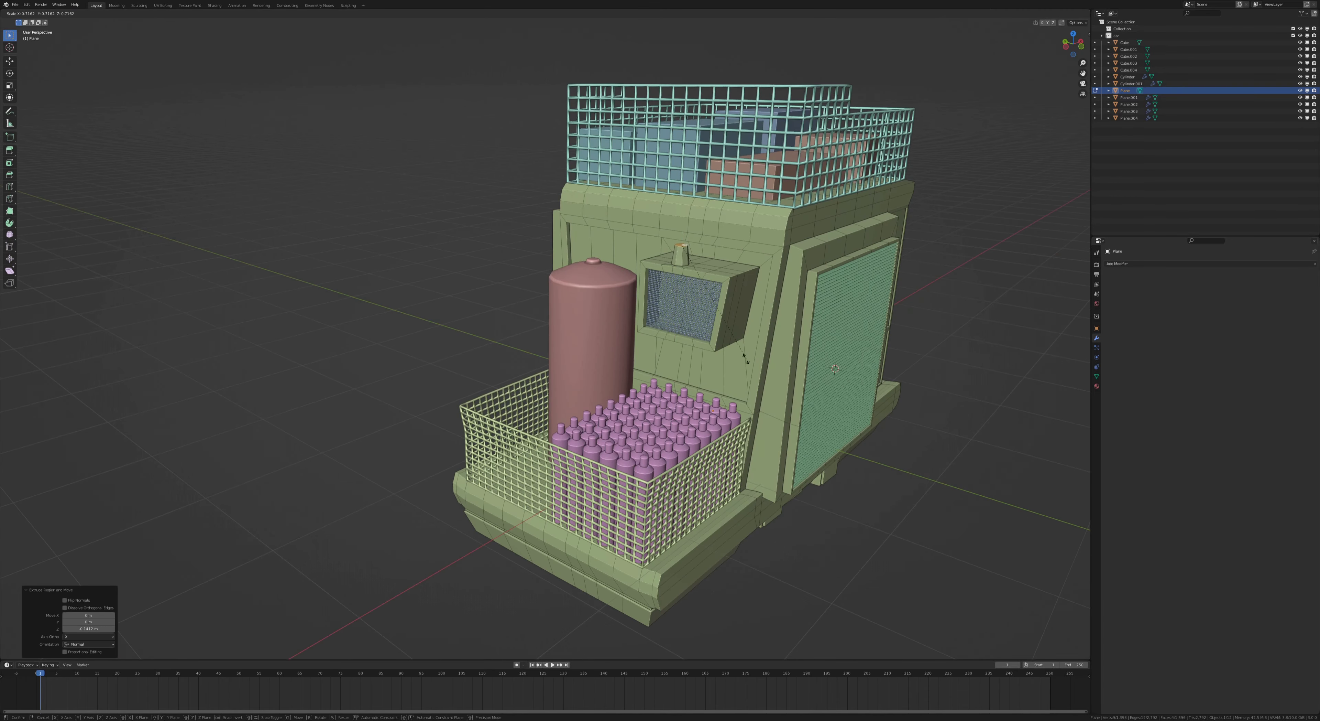
# - Set the post's Auto Smooth angle to 80° in the mesh data properties
pyautogui.moveTo(812, 349)
pyautogui.mouseDown(button='middle')
pyautogui.moveTo(1024, 409)
pyautogui.moveTo(619, 315)
pyautogui.mouseUp(button='middle')
pyautogui.press('Tab')
pyautogui.click(1096, 376)
pyautogui.hotkey('ctrl', 's')
pyautogui.press('Tab')
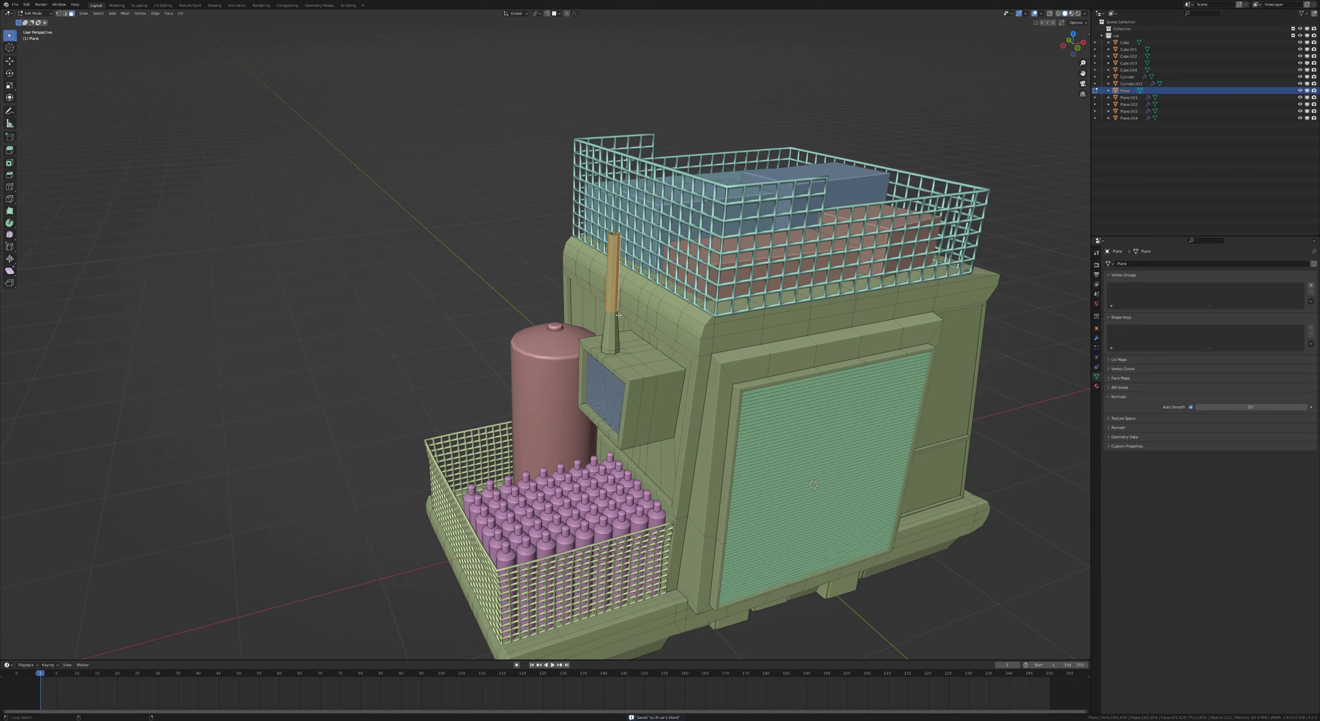
pyautogui.scroll(4, 513, 312)
pyautogui.rightClick(681, 338)
pyautogui.press('Tab')
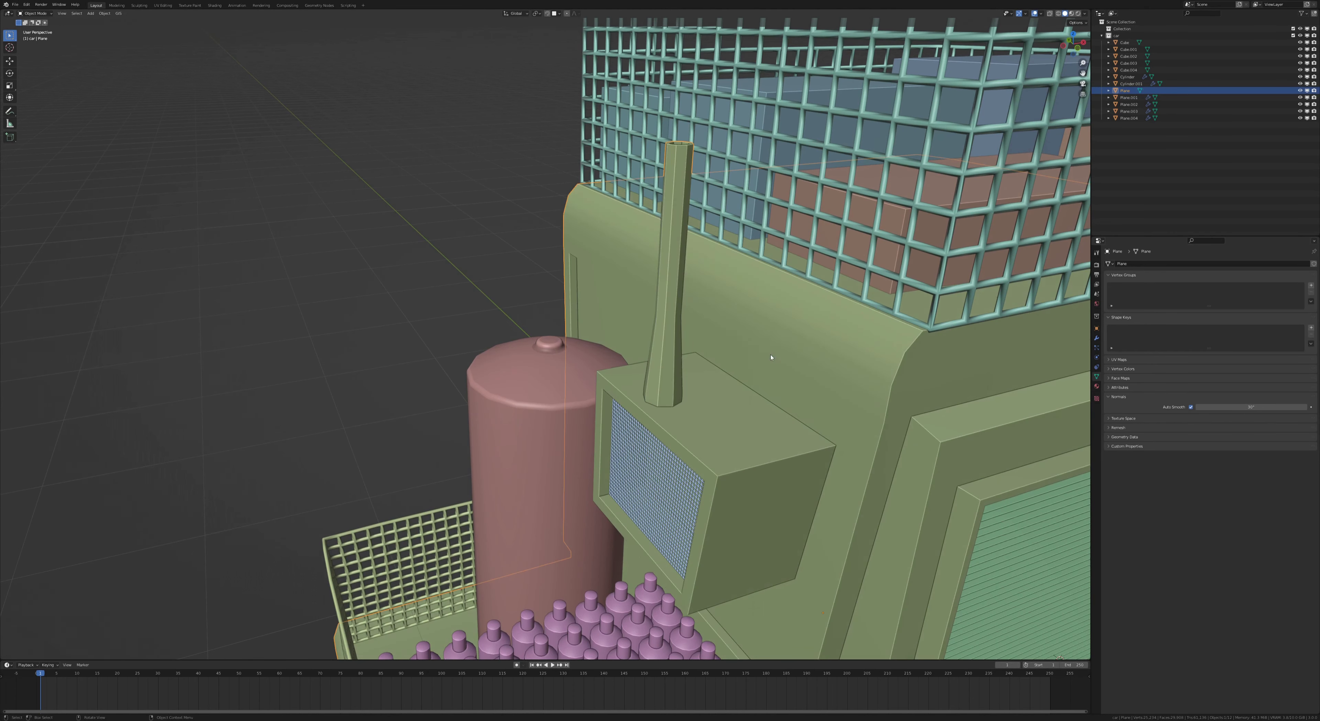
pyautogui.press('Return')
pyautogui.scroll(-5, 642, 294)
pyautogui.moveTo(642, 294)
pyautogui.mouseDown(button='middle')
pyautogui.moveTo(538, 287)
pyautogui.moveTo(643, 294)
pyautogui.moveTo(774, 399)
pyautogui.moveTo(878, 274)
pyautogui.moveTo(731, 455)
pyautogui.mouseUp(button='middle')
pyautogui.scroll(-3, 643, 295)
# - Check the post from front and high-angle views, then add a new mesh plane
pyautogui.press('KP_1')
pyautogui.scroll(3, 643, 294)
pyautogui.scroll(3, 731, 455)
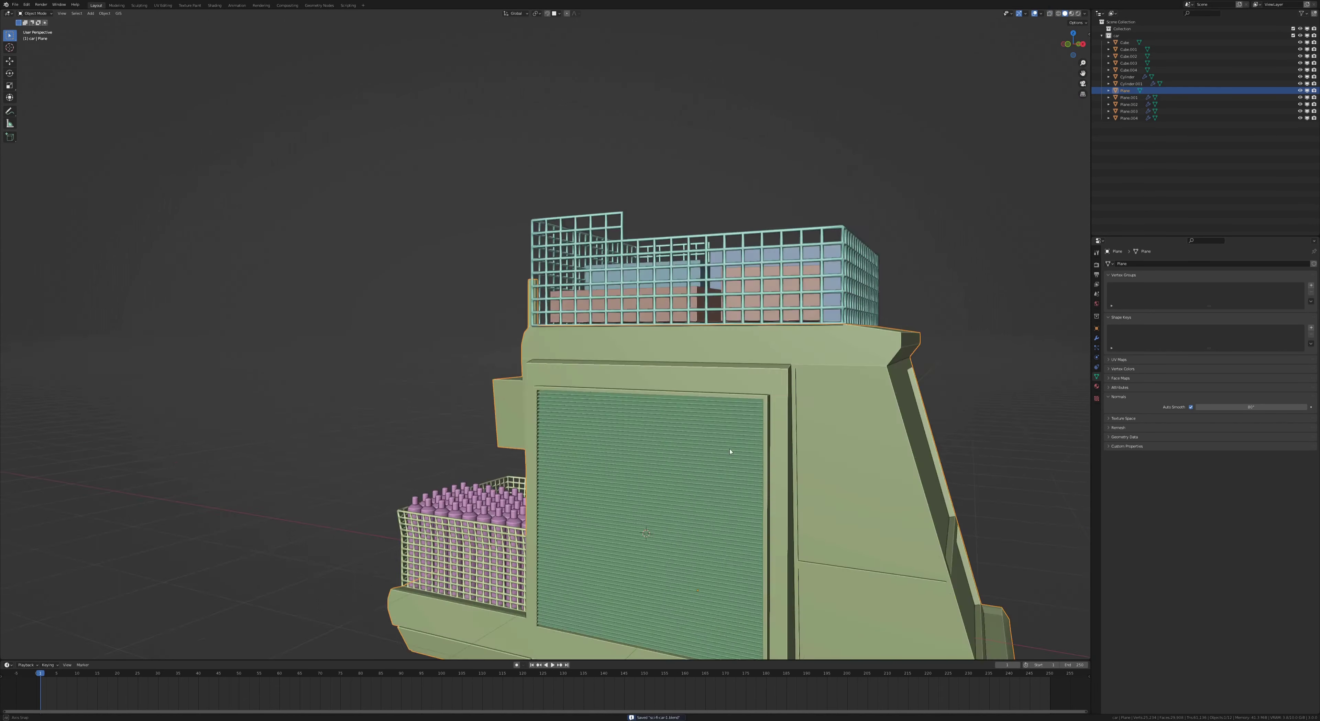
pyautogui.press('KP_1')
pyautogui.moveTo(692, 326)
pyautogui.mouseDown(button='middle')
pyautogui.moveTo(708, 383)
pyautogui.moveTo(809, 419)
pyautogui.mouseUp(button='middle')
pyautogui.scroll(-5, 707, 383)
pyautogui.scroll(5, 657, 383)
pyautogui.scroll(-5, 809, 419)
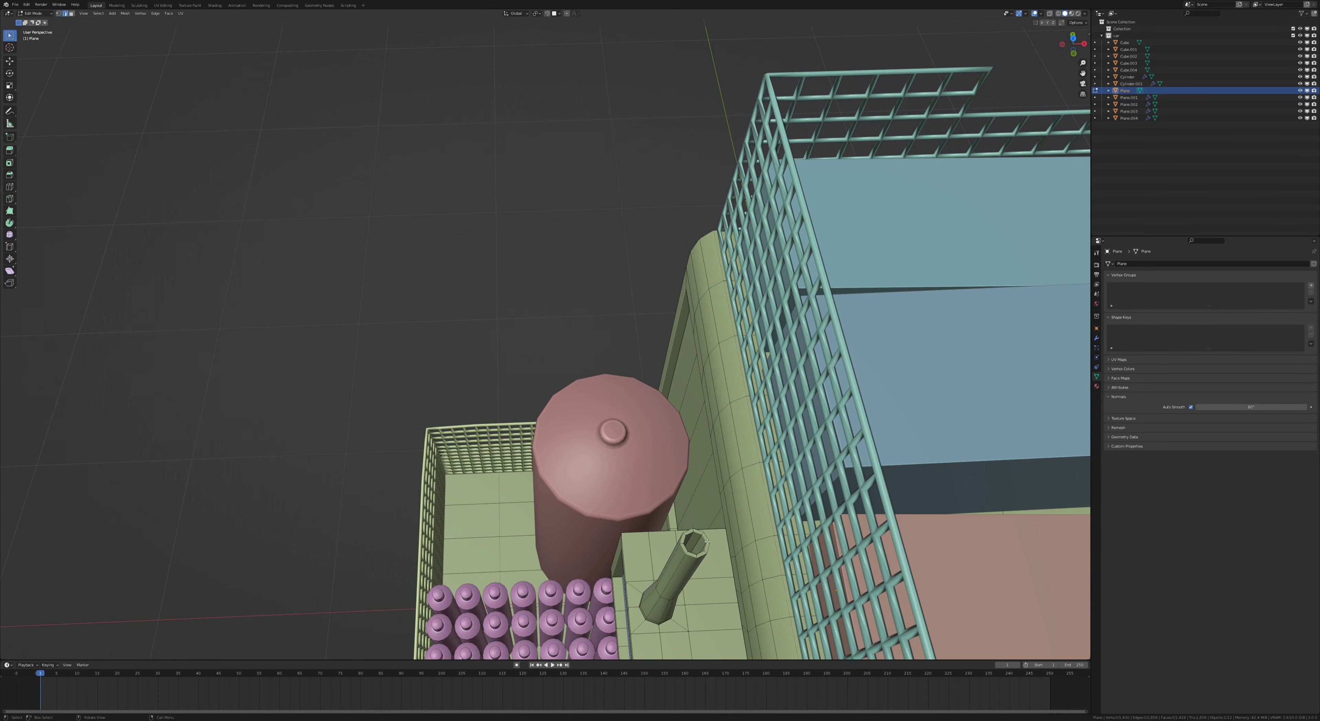
pyautogui.press('Tab')
pyautogui.hotkey('shift', 'a')
pyautogui.click(768, 499)
# - Move the new plane -1 on X, shrink it, and extrude it into a thin slab
pyautogui.write('gx-1')
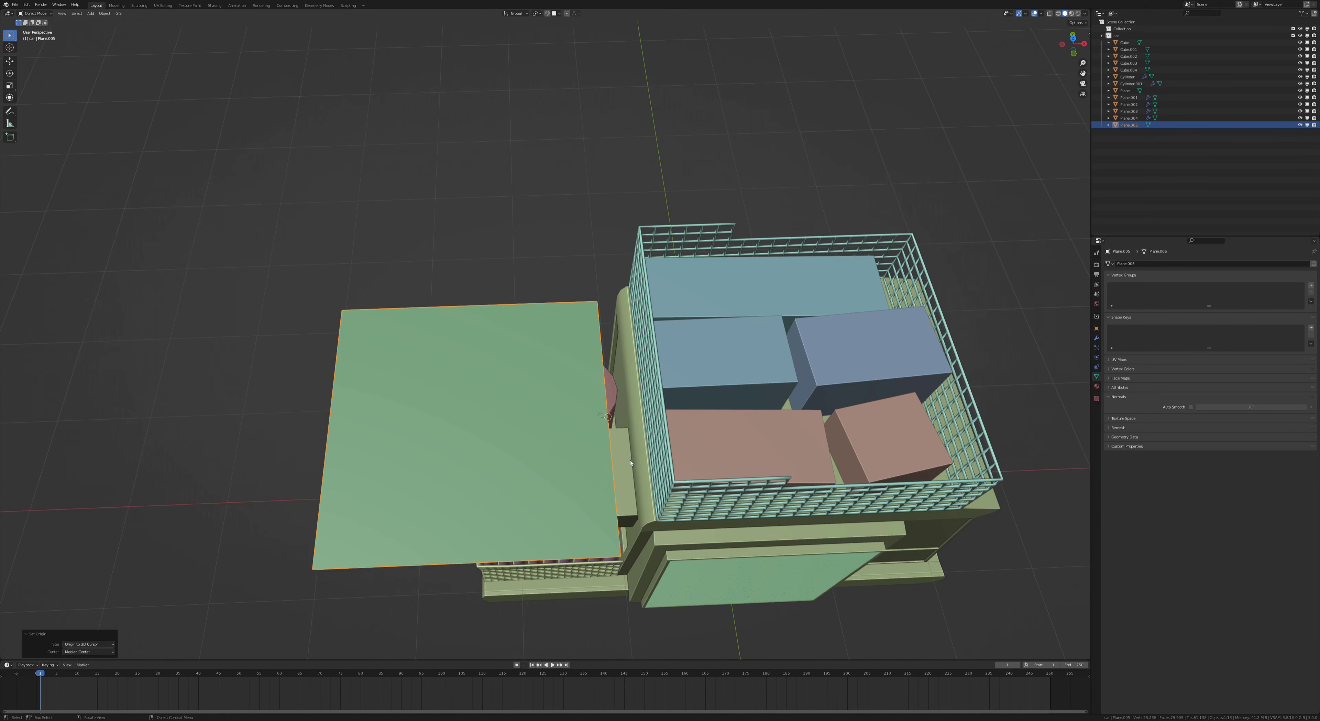
pyautogui.press('Tab')
pyautogui.press('s')
pyautogui.scroll(8, 630, 463)
pyautogui.moveTo(631, 463)
pyautogui.mouseDown(button='middle')
pyautogui.moveTo(709, 391)
pyautogui.moveTo(666, 328)
pyautogui.mouseUp(button='middle')
pyautogui.press('e')
pyautogui.click(709, 391)
# - Scale the slab along Y into a thin lid plate and save
pyautogui.press('s')
pyautogui.press('y')
pyautogui.click(658, 324)
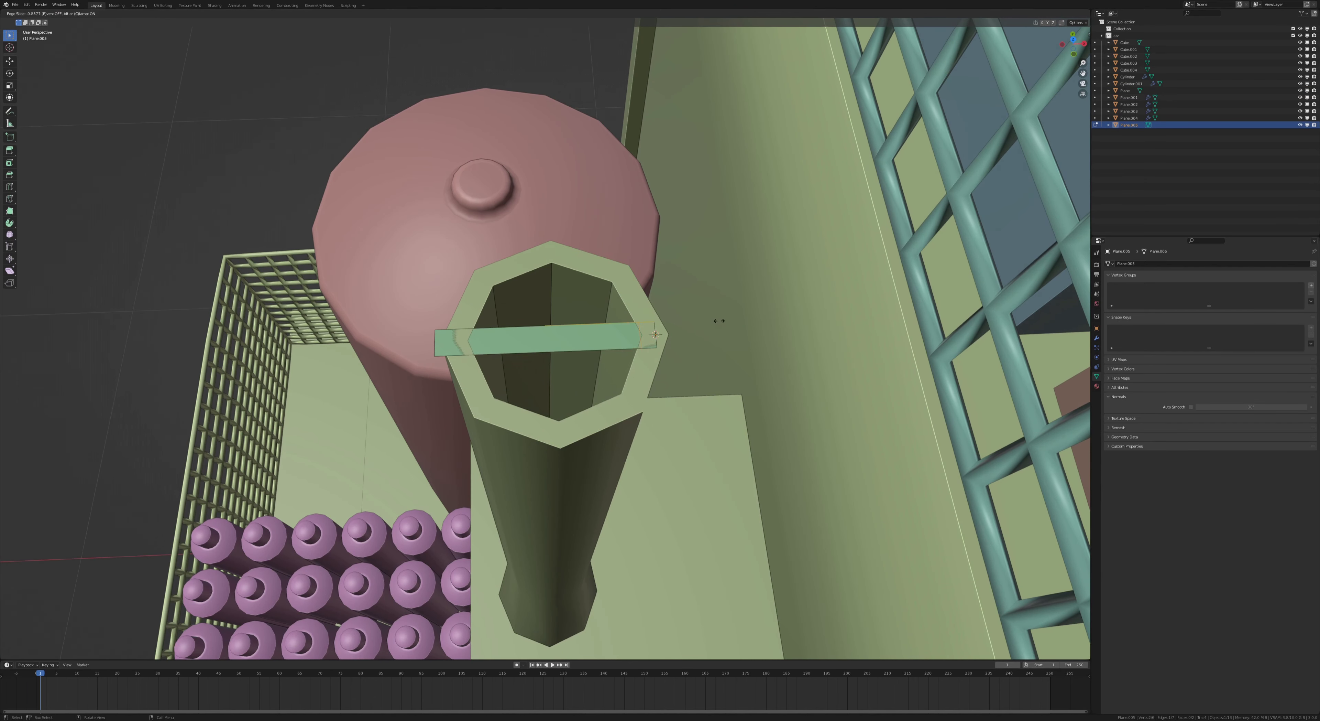
pyautogui.click(221, 336)
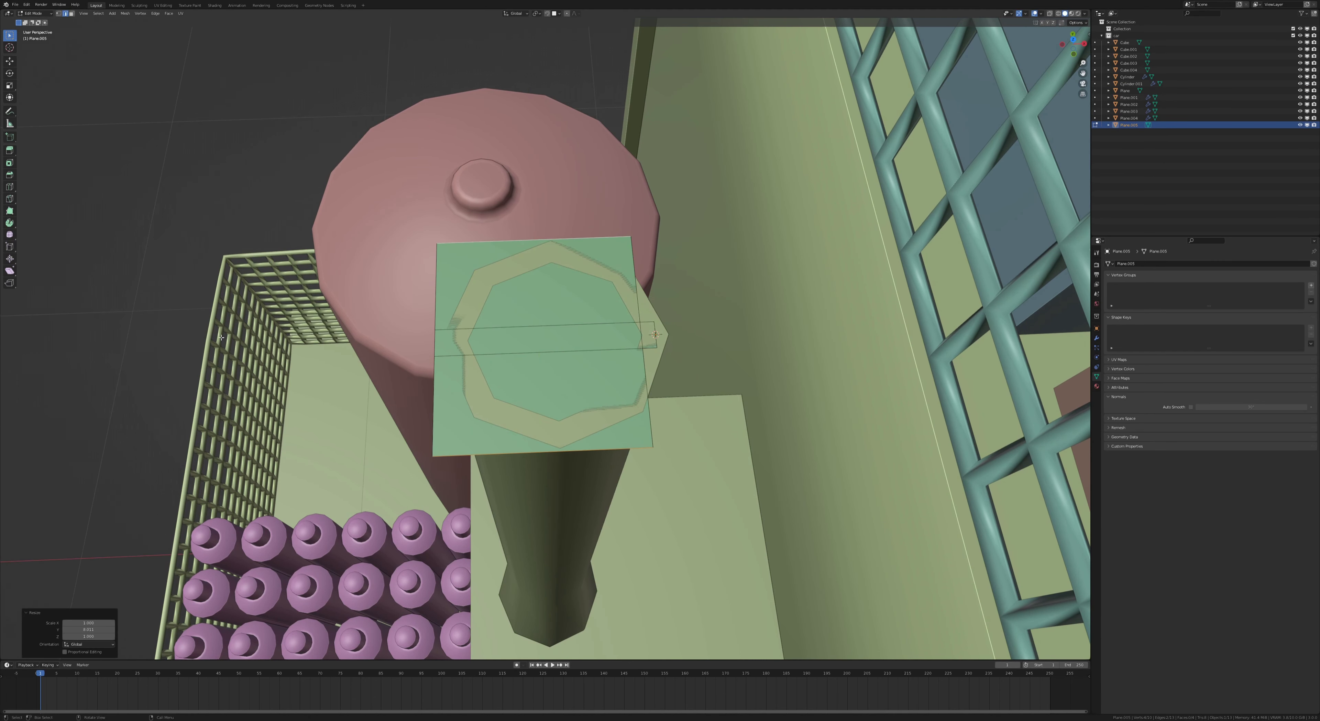
pyautogui.moveTo(601, 291); pyautogui.dragTo(550, 340, button='middle')
pyautogui.scroll(-3, 564, 328)
pyautogui.press('Tab')
pyautogui.hotkey('ctrl', 's')
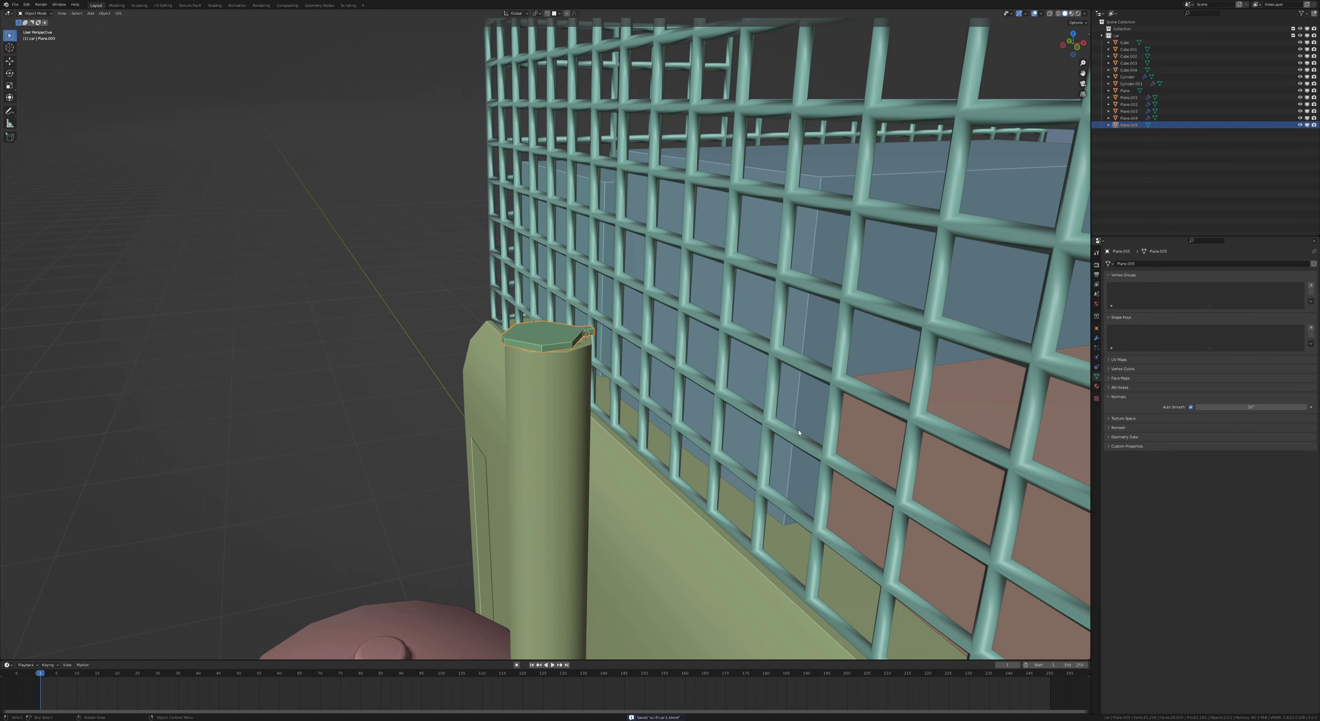
# - Raise the lid's Auto Smooth angle and review it on the antenna post
pyautogui.moveTo(1252, 406); pyautogui.dragTo(1271, 407)
pyautogui.moveTo(795, 359)
pyautogui.mouseDown(button='middle')
pyautogui.moveTo(816, 404)
pyautogui.moveTo(821, 306)
pyautogui.mouseUp(button='middle')
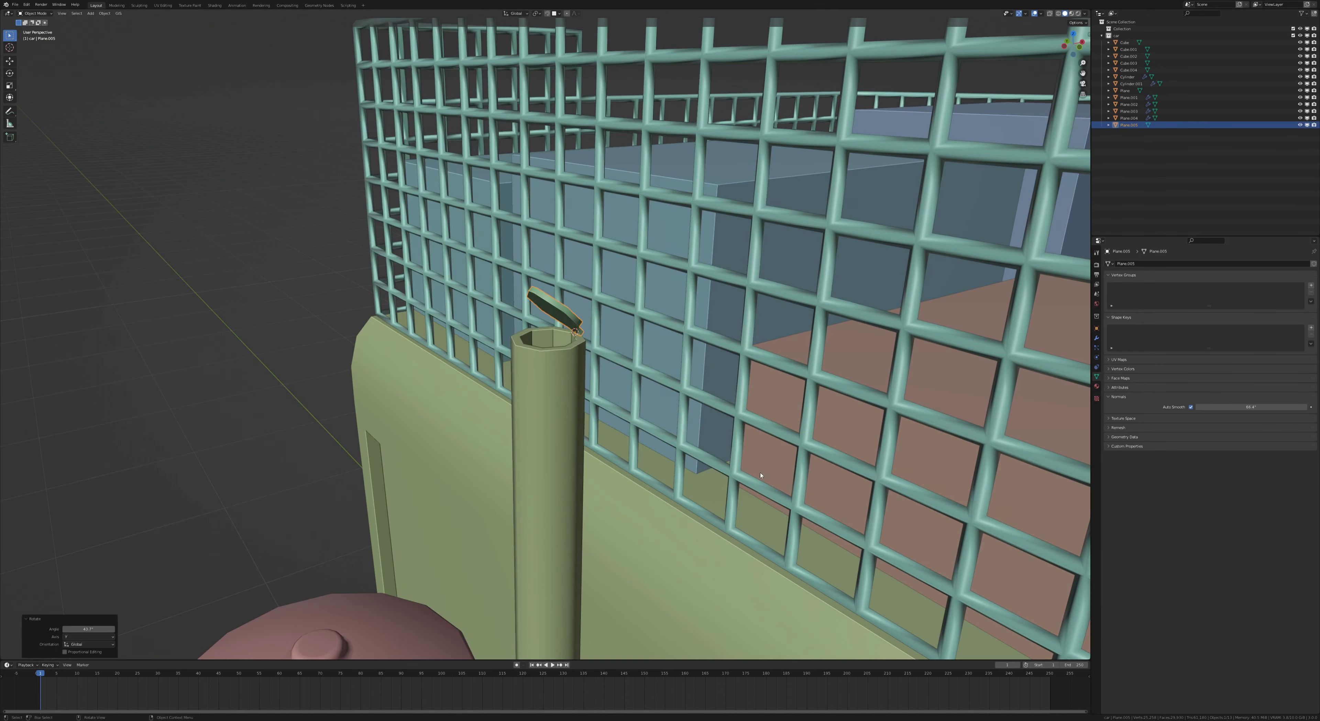
pyautogui.scroll(-8, 761, 475)
pyautogui.moveTo(718, 411); pyautogui.dragTo(641, 390, button='middle')
pyautogui.click(1096, 264)
# - Set Render Device to GPU Compute, enable denoising, and set viewport Pixel Size to 2x
pyautogui.click(1253, 280)
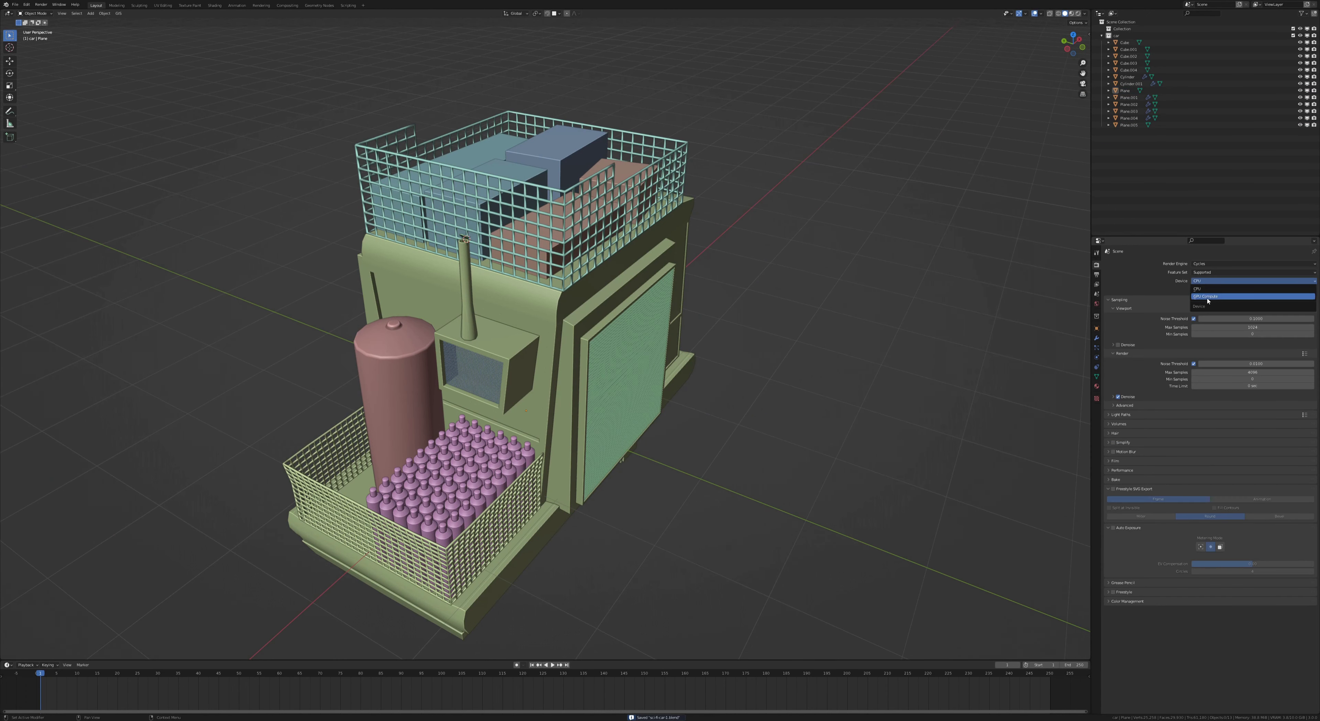
pyautogui.click(1208, 297)
pyautogui.write('64')
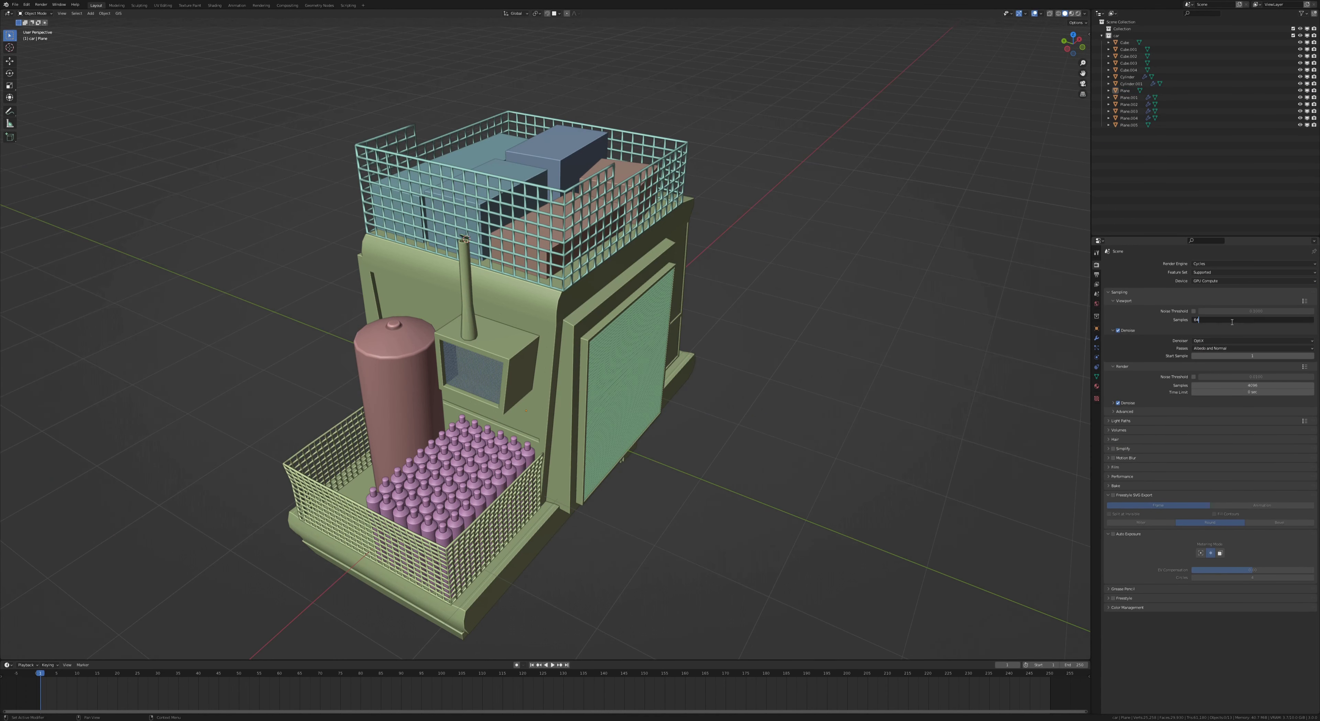
pyautogui.click(1146, 404)
pyautogui.moveTo(986, 374); pyautogui.dragTo(923, 369, button='middle')
pyautogui.click(1158, 486)
pyautogui.hotkey('ctrl', 's')
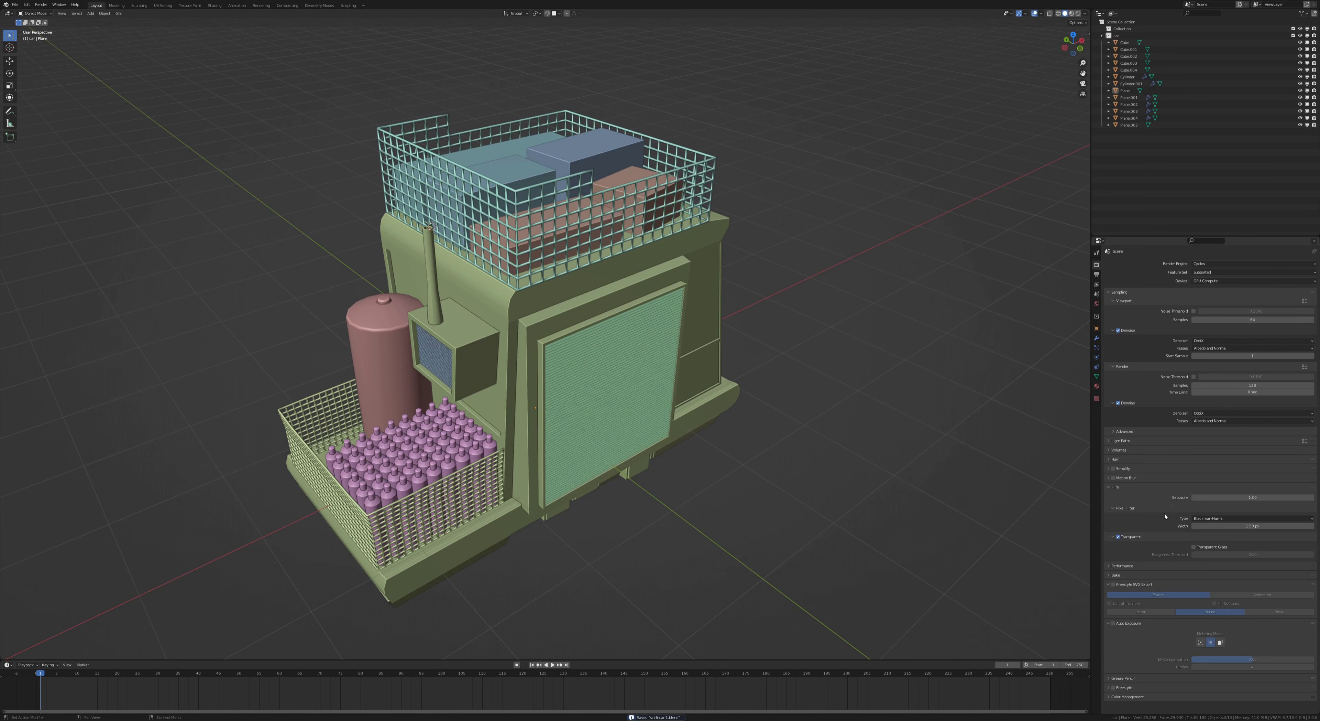
pyautogui.click(1254, 698)
# - Create a 'lighting-tmp' collection and add a point light to it
pyautogui.moveTo(974, 461); pyautogui.dragTo(818, 380, button='middle')
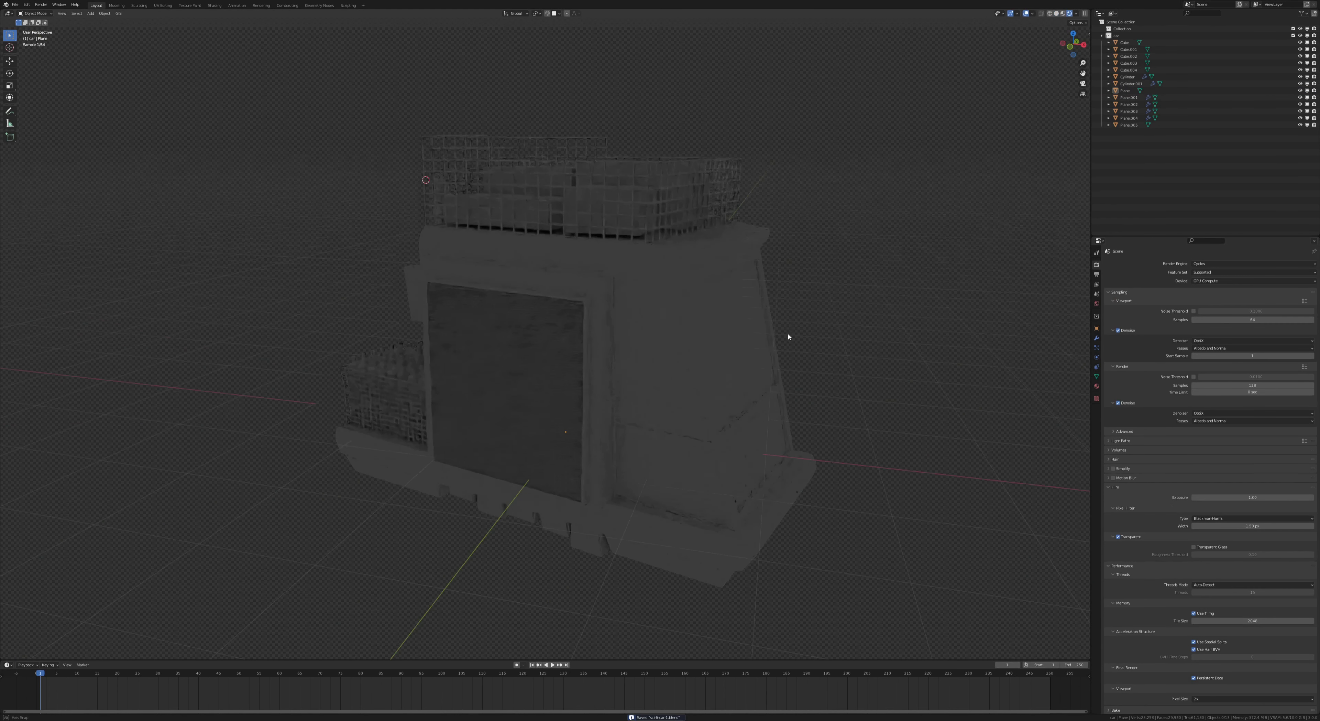
pyautogui.write('lighting-tmp')
pyautogui.press('Return')
pyautogui.hotkey('shift', 'a')
pyautogui.click(616, 332)
pyautogui.scroll(-3, 615, 359)
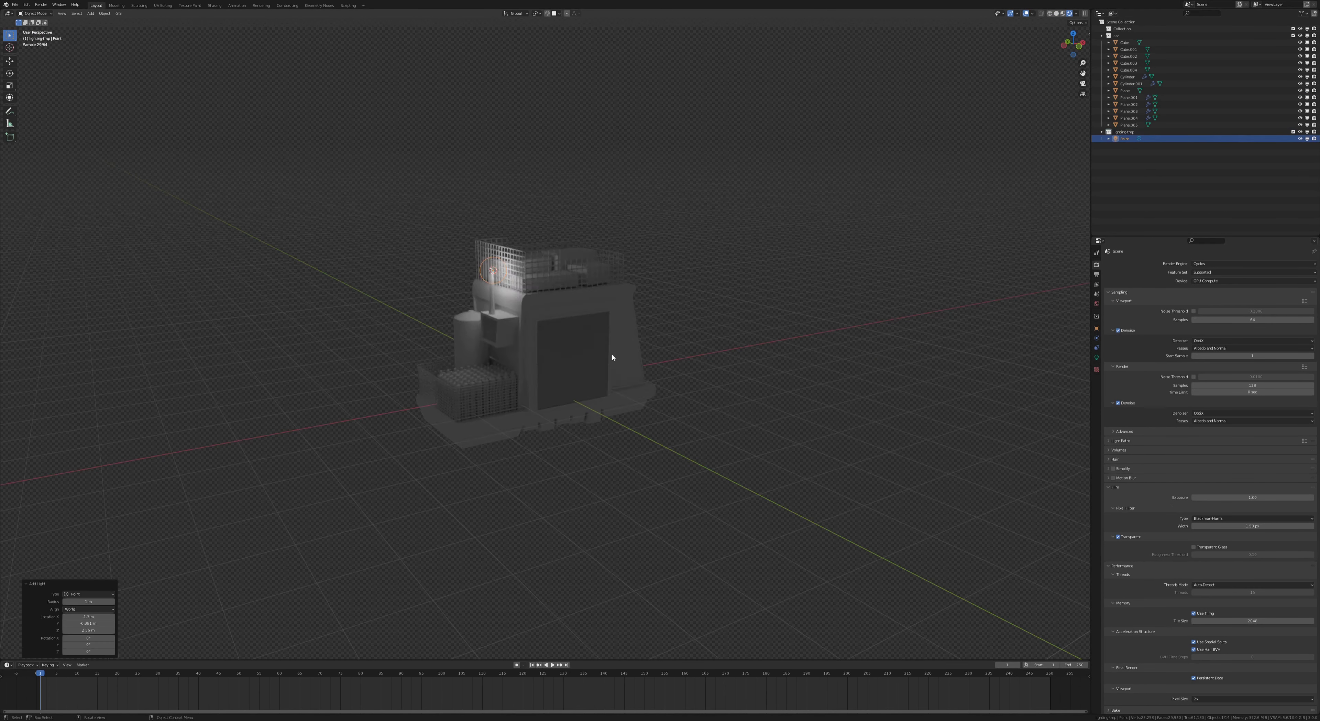
pyautogui.click(1097, 357)
# - Set the point light to 300 W and duplicate it around the vehicle
pyautogui.moveTo(1235, 310); pyautogui.dragTo(1272, 310)
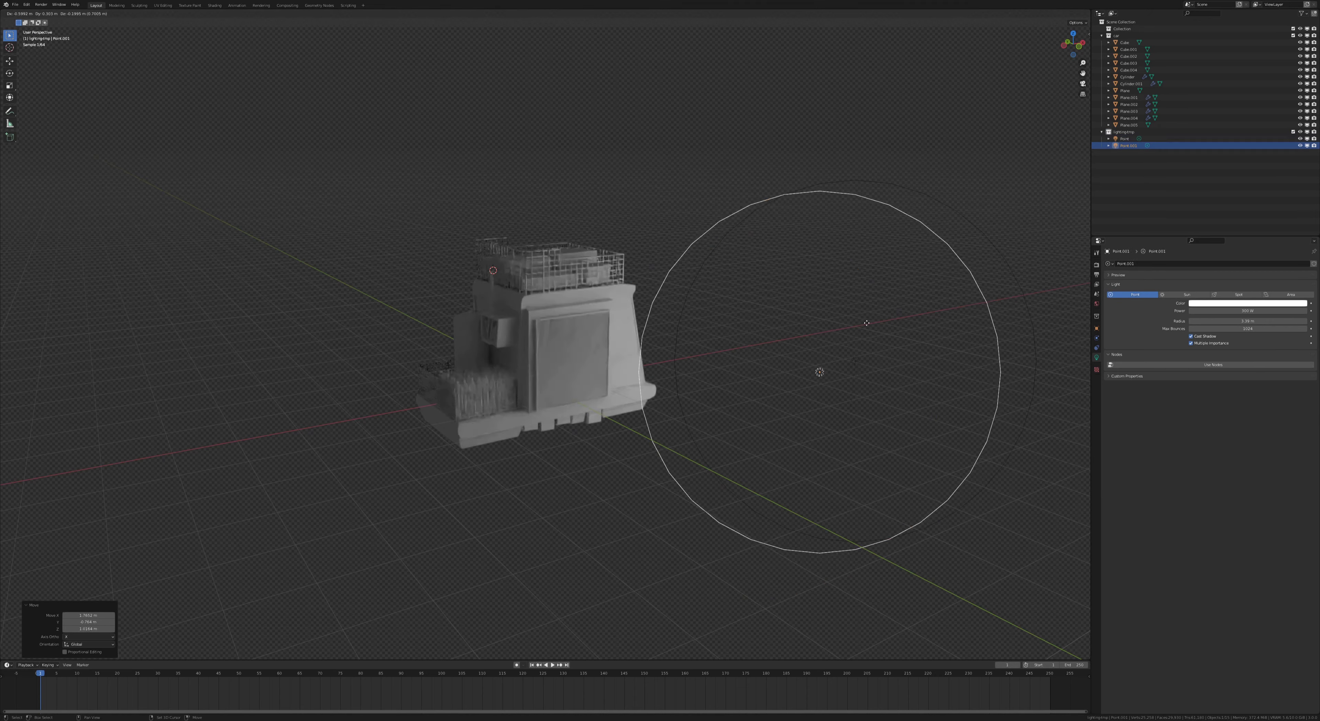
pyautogui.hotkey('shift', 'd')
pyautogui.moveTo(768, 359); pyautogui.dragTo(701, 224, button='middle')
pyautogui.click(701, 224)
pyautogui.hotkey('shift', 'r')
pyautogui.hotkey('shift', 'r')
pyautogui.hotkey('shift', 'r')
pyautogui.hotkey('shift', 'r')
# - Select the roller door's top bar and inspect its modifiers and mesh
pyautogui.hotkey('ctrl', 's')
pyautogui.moveTo(777, 367); pyautogui.dragTo(666, 333, button='middle')
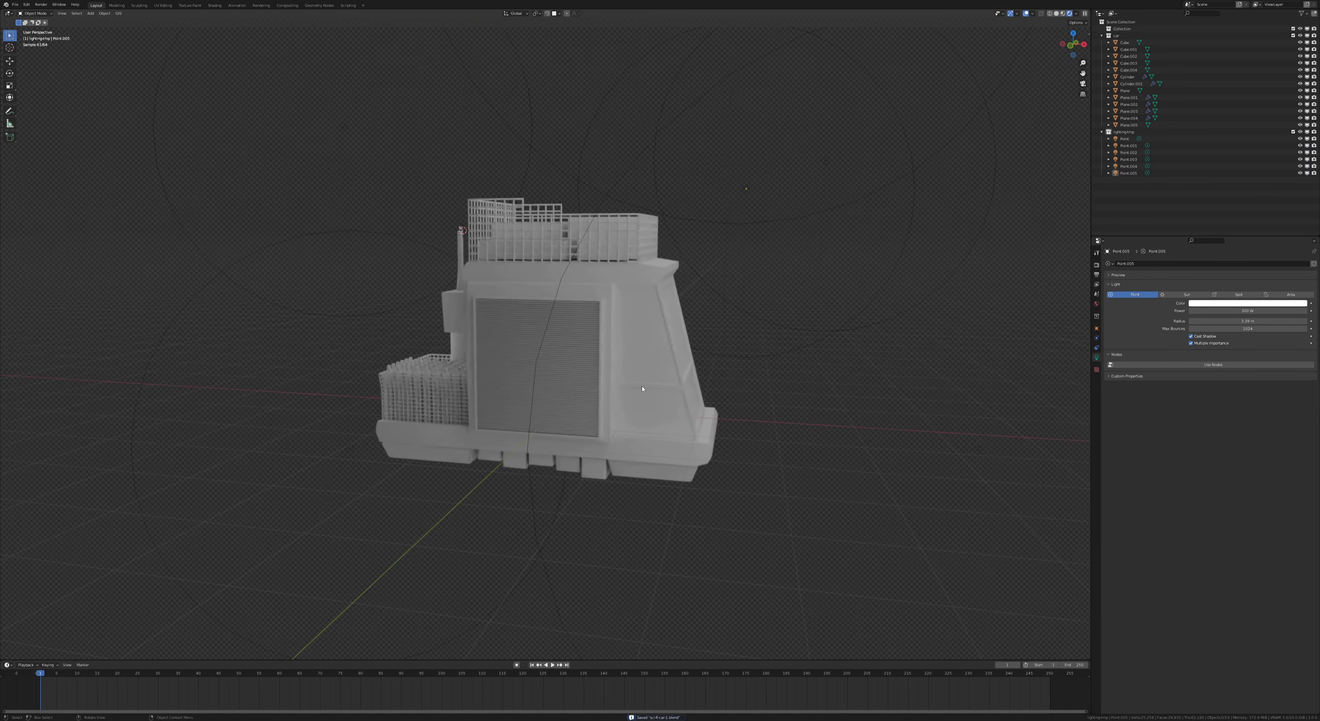
pyautogui.scroll(3, 604, 374)
pyautogui.click(605, 374)
pyautogui.click(1096, 339)
pyautogui.scroll(-2, 615, 471)
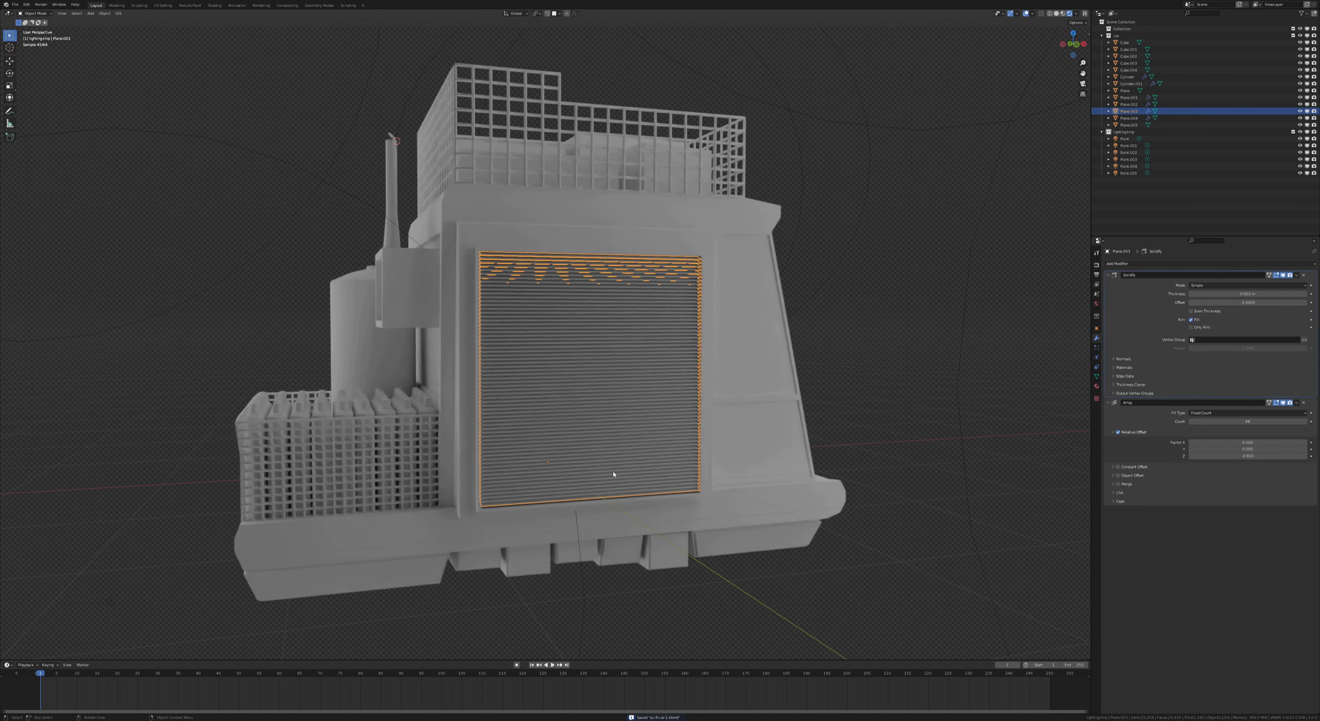
pyautogui.press('Tab')
pyautogui.moveTo(615, 471); pyautogui.dragTo(631, 475, button='middle')
pyautogui.moveTo(657, 422); pyautogui.dragTo(630, 312, button='middle')
# - Add a Plain Axes empty and move it along Z up to the door's top bar
pyautogui.hotkey('shift', 'a')
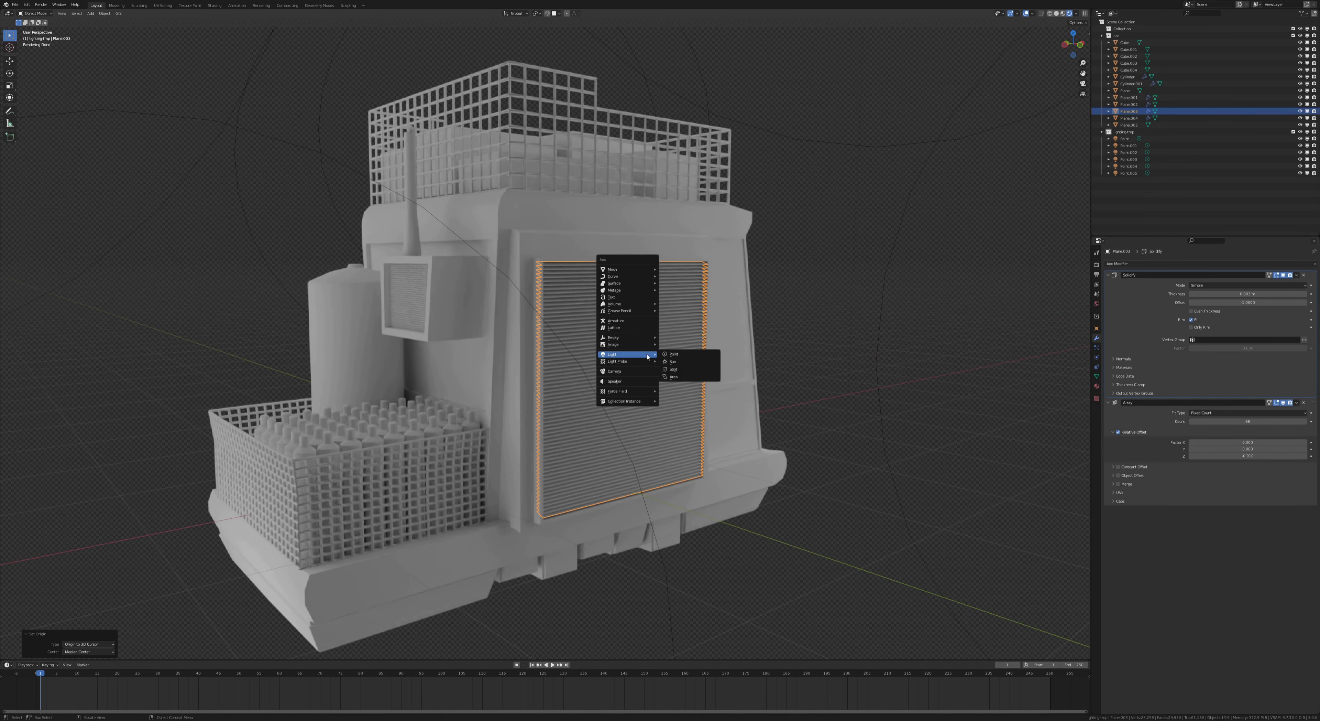
pyautogui.click(677, 353)
pyautogui.moveTo(654, 482); pyautogui.dragTo(639, 332, button='middle')
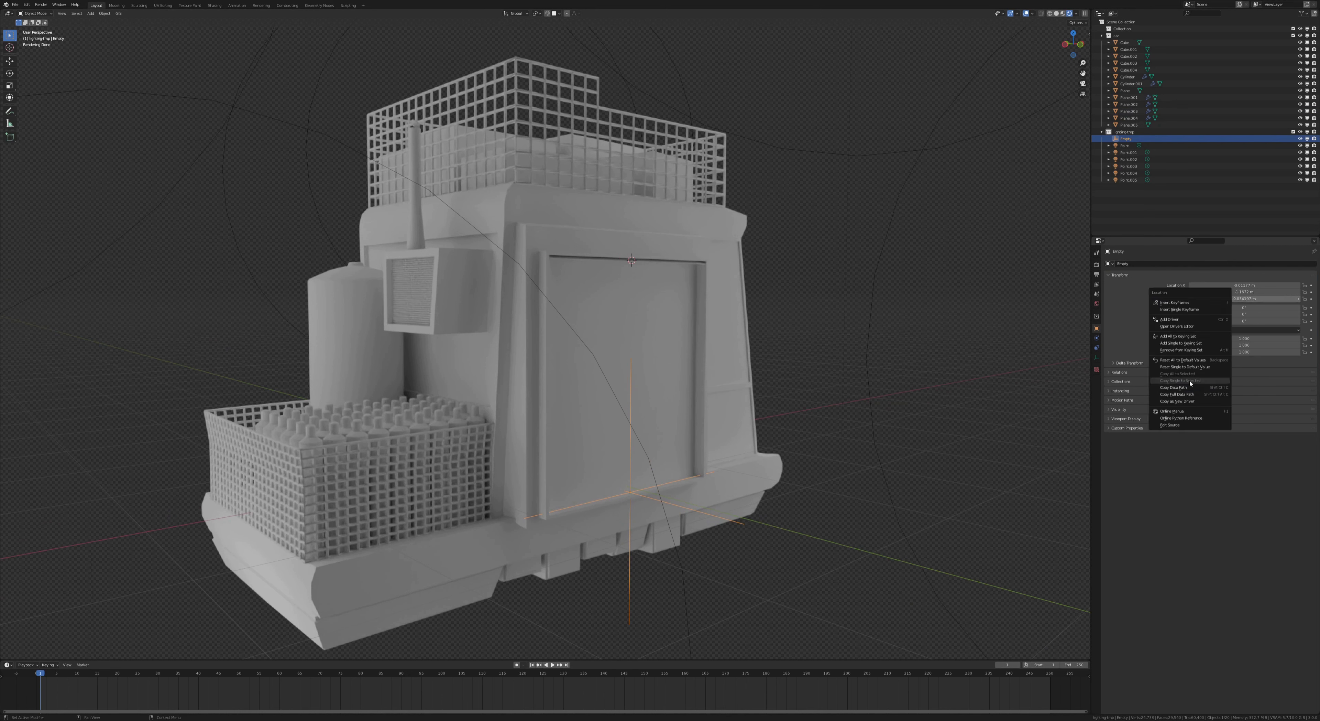
pyautogui.click(656, 264)
pyautogui.click(705, 462)
pyautogui.press('g')
pyautogui.press('z')
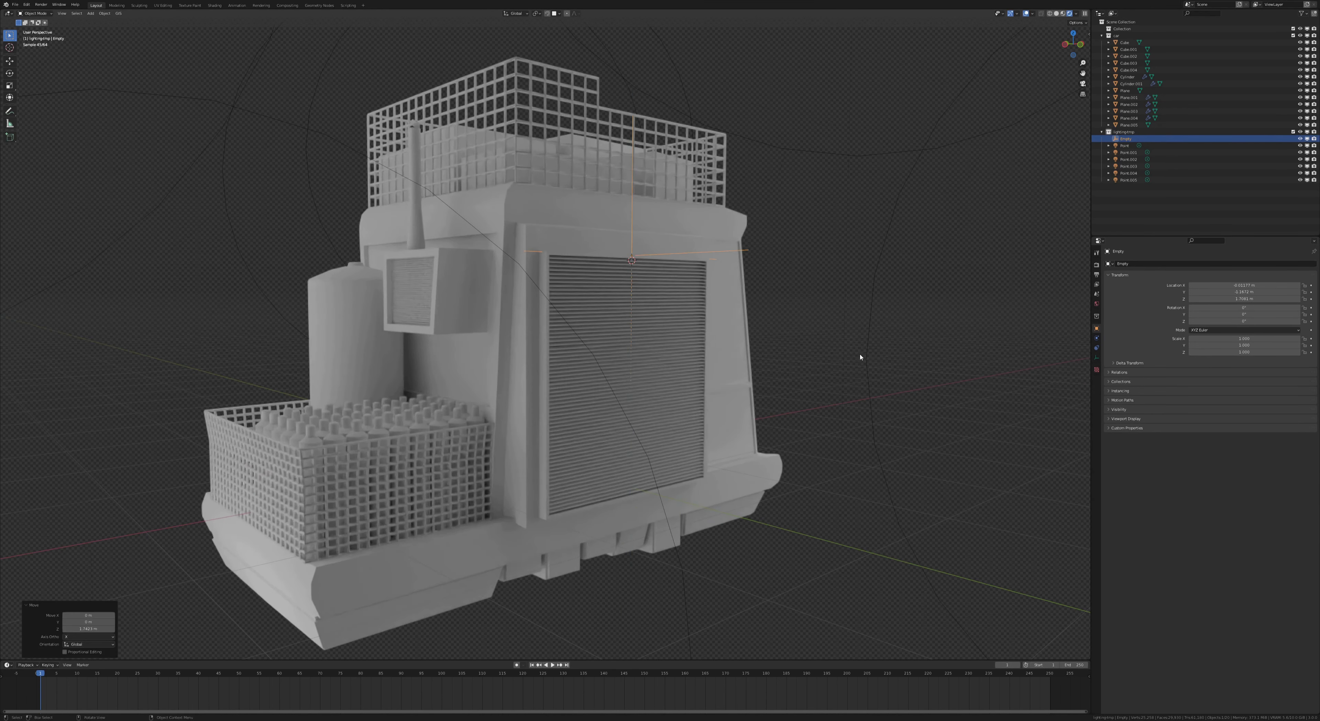
pyautogui.scroll(-3, 742, 347)
# - Inspect the antenna lid and the vehicle body's underside
pyautogui.click(559, 457)
pyautogui.scroll(5, 649, 294)
pyautogui.moveTo(649, 294); pyautogui.dragTo(691, 281, button='middle')
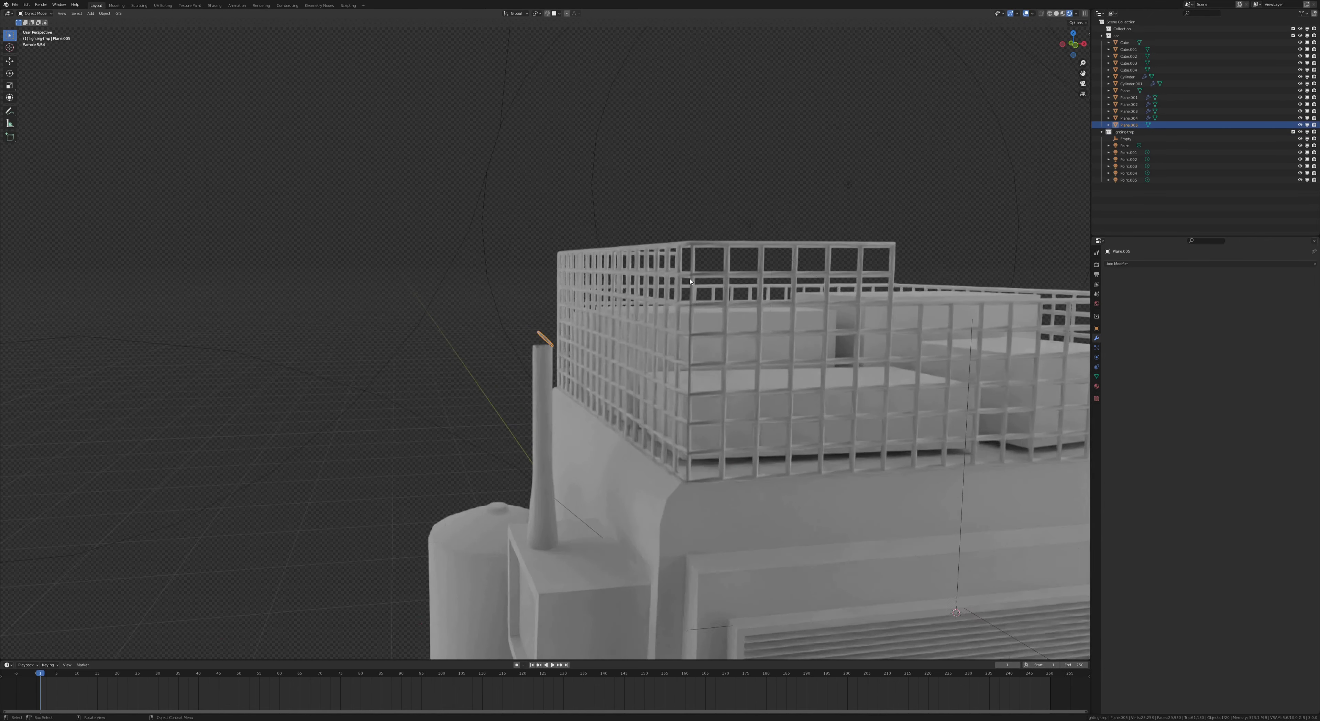
pyautogui.scroll(-5, 691, 281)
pyautogui.click(1125, 90)
pyautogui.press('Tab')
pyautogui.moveTo(666, 359)
pyautogui.mouseDown(button='middle')
pyautogui.moveTo(767, 406)
pyautogui.moveTo(682, 382)
pyautogui.mouseUp(button='middle')
pyautogui.press('Tab')
pyautogui.hotkey('shift', 'a')
# - Add a Circle for the wheel and rotate it about the X axis
pyautogui.click(708, 400)
pyautogui.press('r')
pyautogui.press('x')
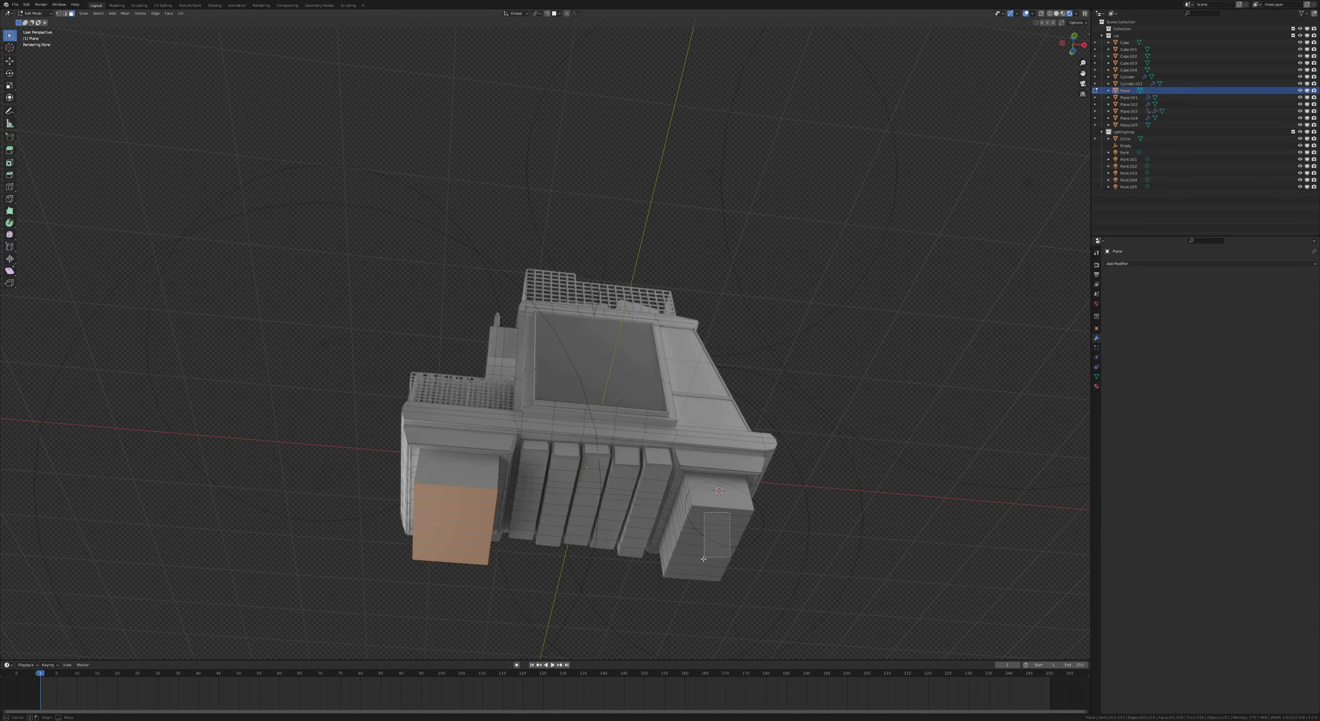
pyautogui.moveTo(805, 513); pyautogui.dragTo(747, 570, button='middle')
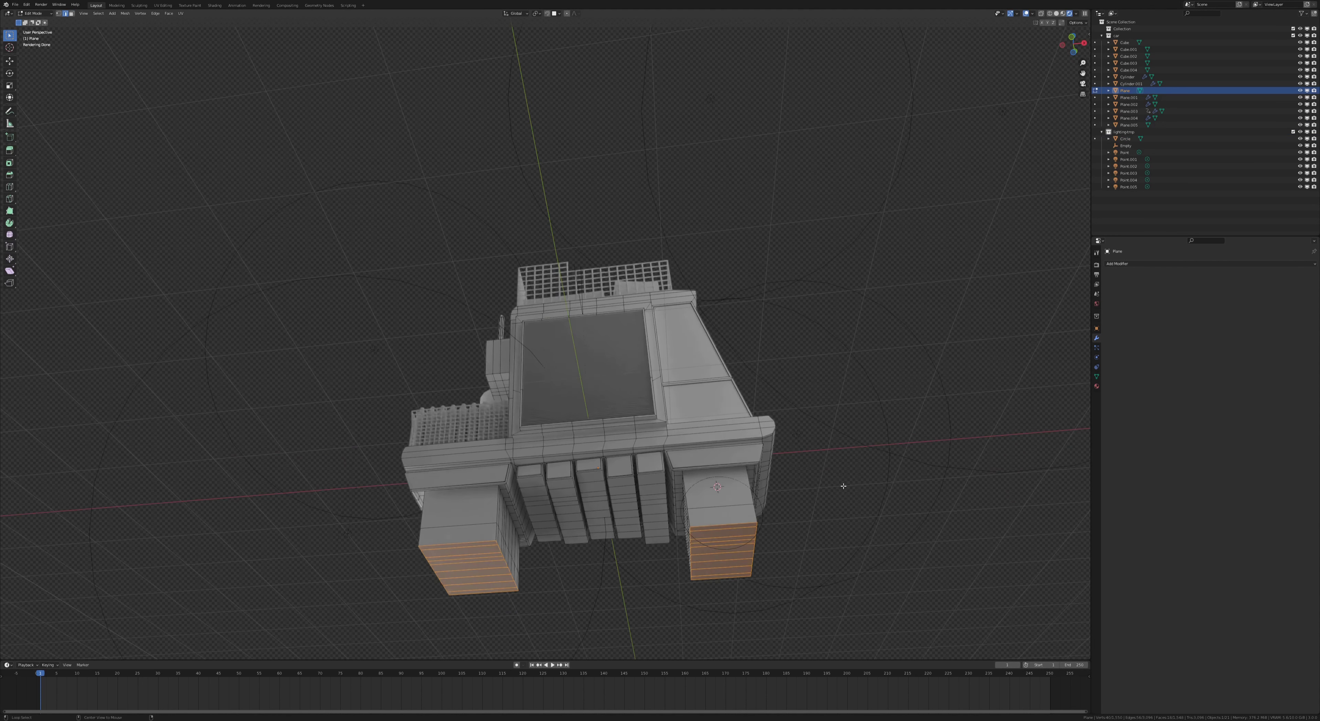
# - Scale the underside leg faces, extrude the circle into a disc wheel, and save
pyautogui.click(790, 481)
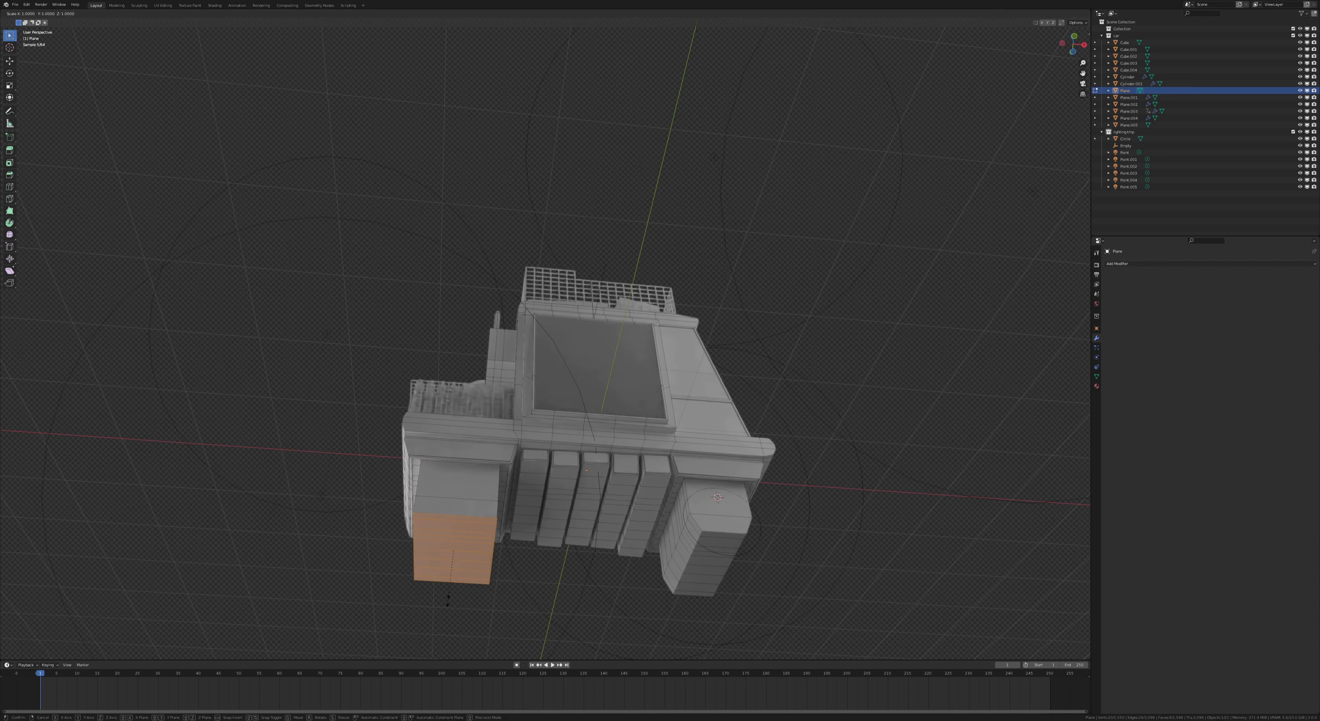
pyautogui.moveTo(790, 481); pyautogui.dragTo(750, 442, button='middle')
pyautogui.hotkey('ctrl', 's')
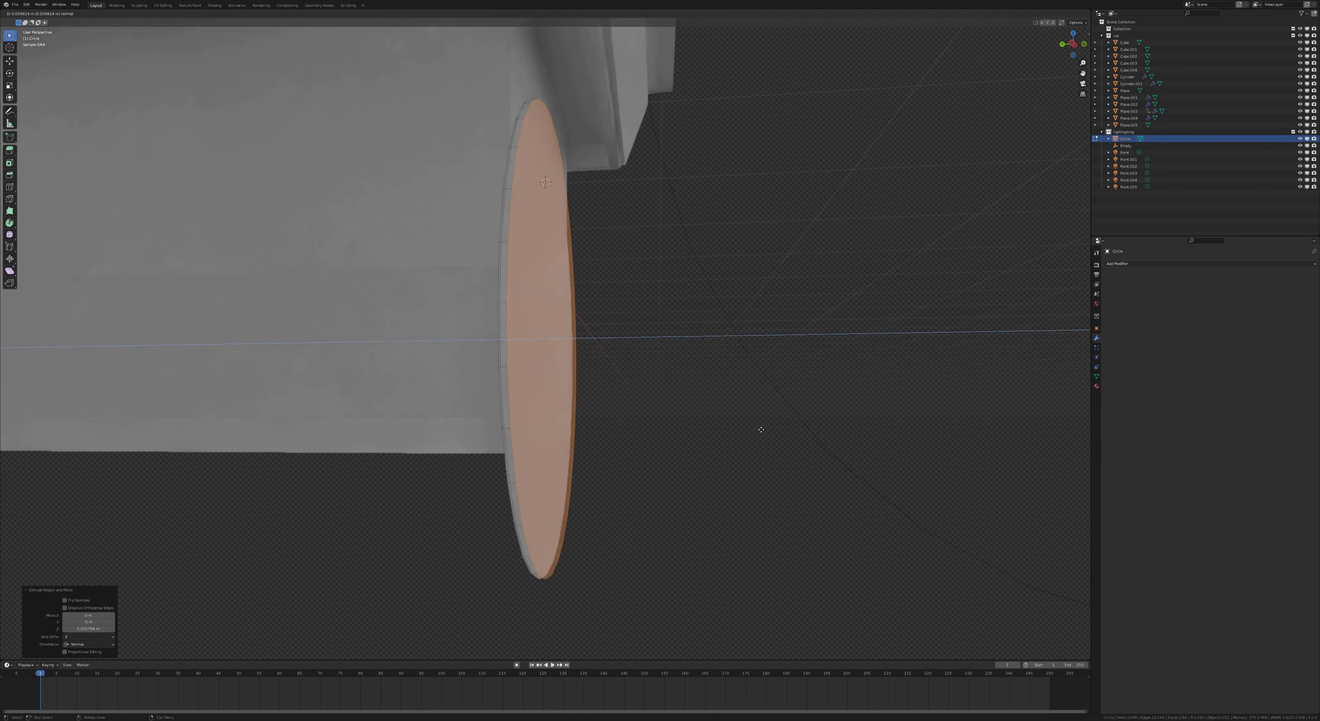
pyautogui.click(786, 429)
pyautogui.moveTo(786, 429); pyautogui.dragTo(797, 433, button='middle')
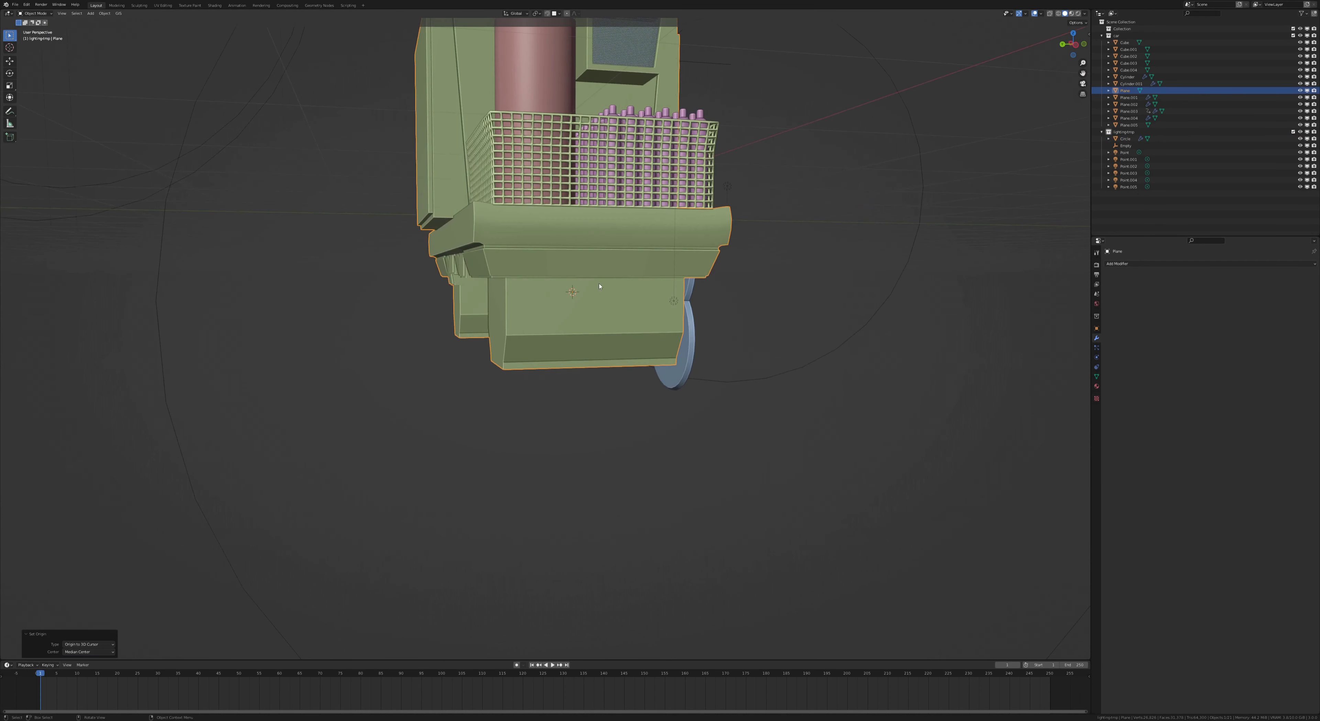
# - Adjust the wheel's Mirror axes and apply its scale
pyautogui.click(1278, 419)
pyautogui.click(707, 337)
pyautogui.click(1288, 419)
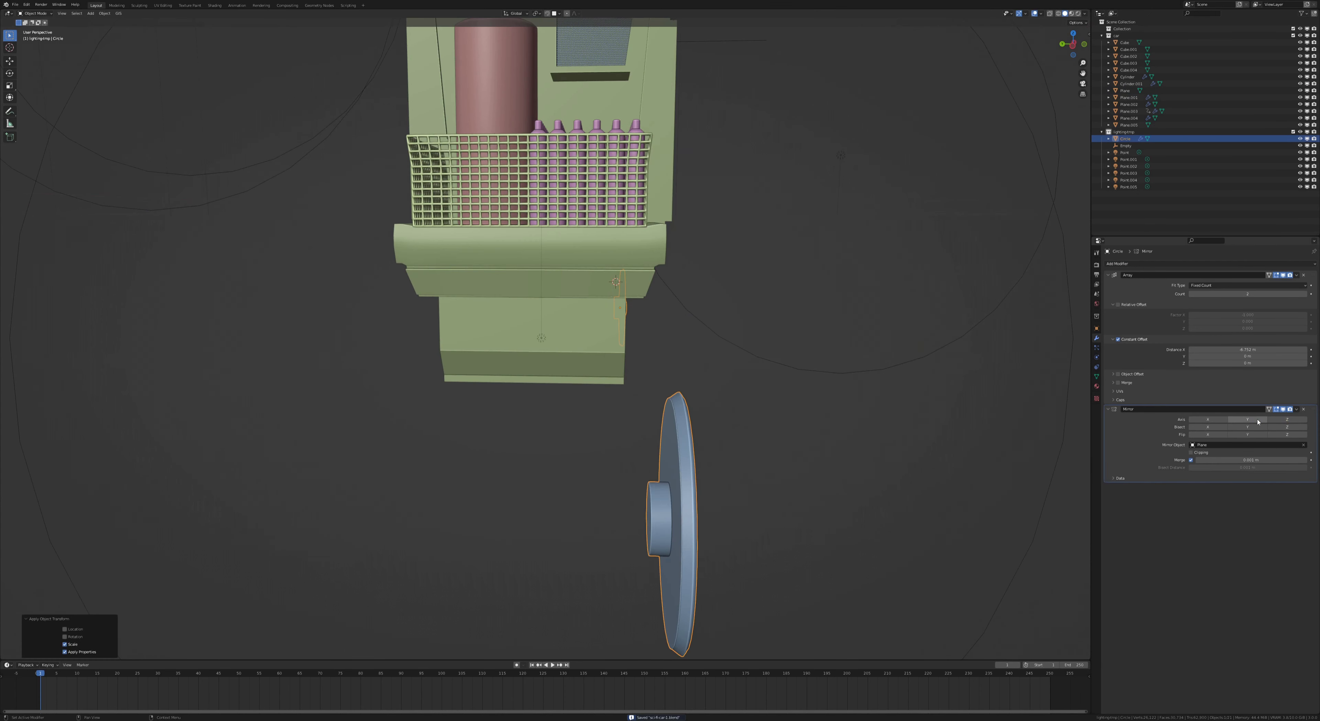
pyautogui.moveTo(666, 359)
pyautogui.mouseDown(button='middle')
pyautogui.moveTo(770, 332)
pyautogui.moveTo(675, 336)
pyautogui.mouseUp(button='middle')
pyautogui.scroll(-5, 770, 332)
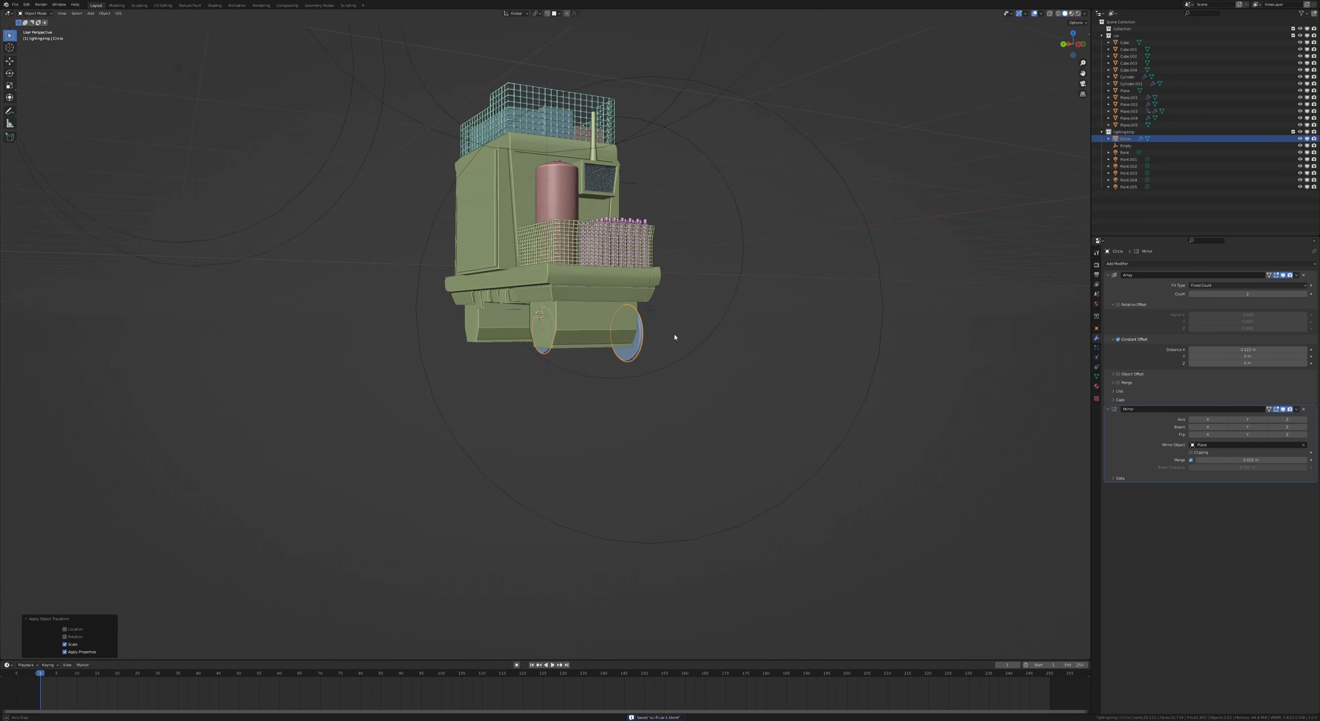
# - Set the vehicle body's origin point
pyautogui.click(585, 328)
pyautogui.moveTo(585, 328); pyautogui.dragTo(567, 310, button='middle')
pyautogui.press('Tab')
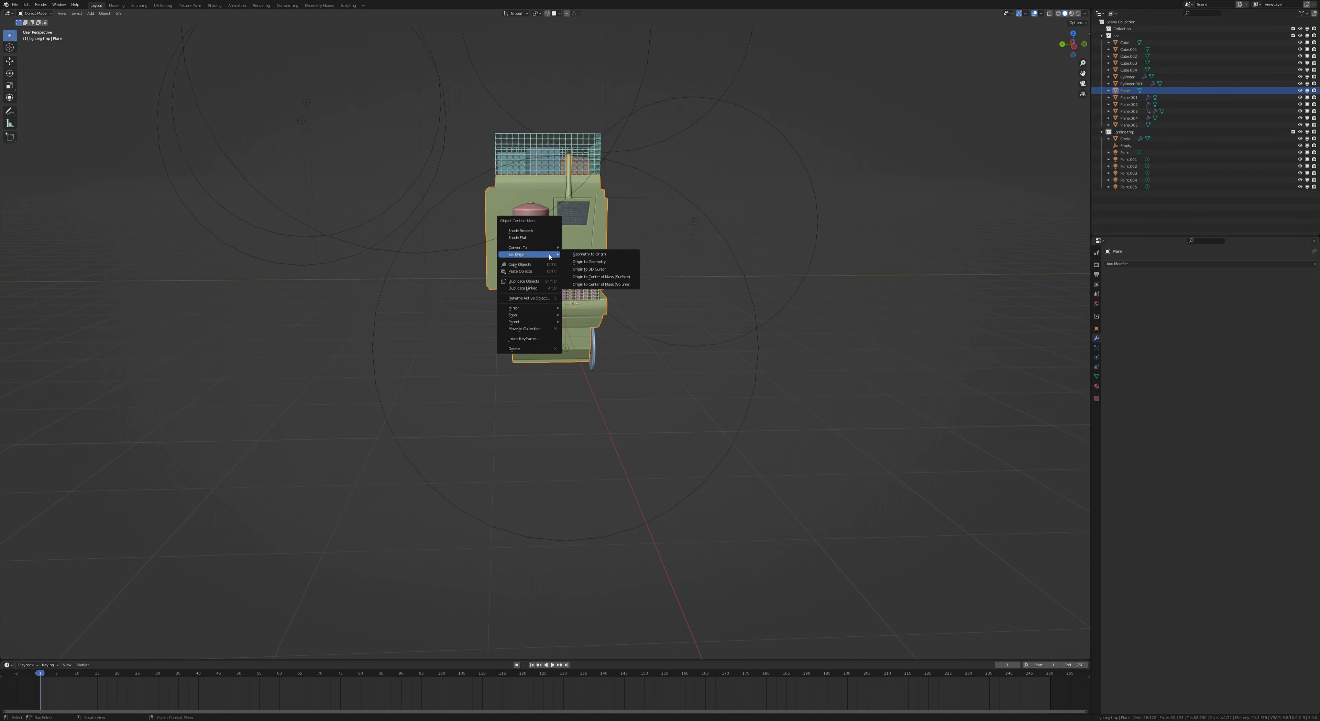
pyautogui.click(589, 261)
pyautogui.scroll(4, 563, 256)
# - Check the four wheels, then edit the body mesh from underneath
pyautogui.click(628, 328)
pyautogui.moveTo(692, 401); pyautogui.dragTo(701, 396, button='middle')
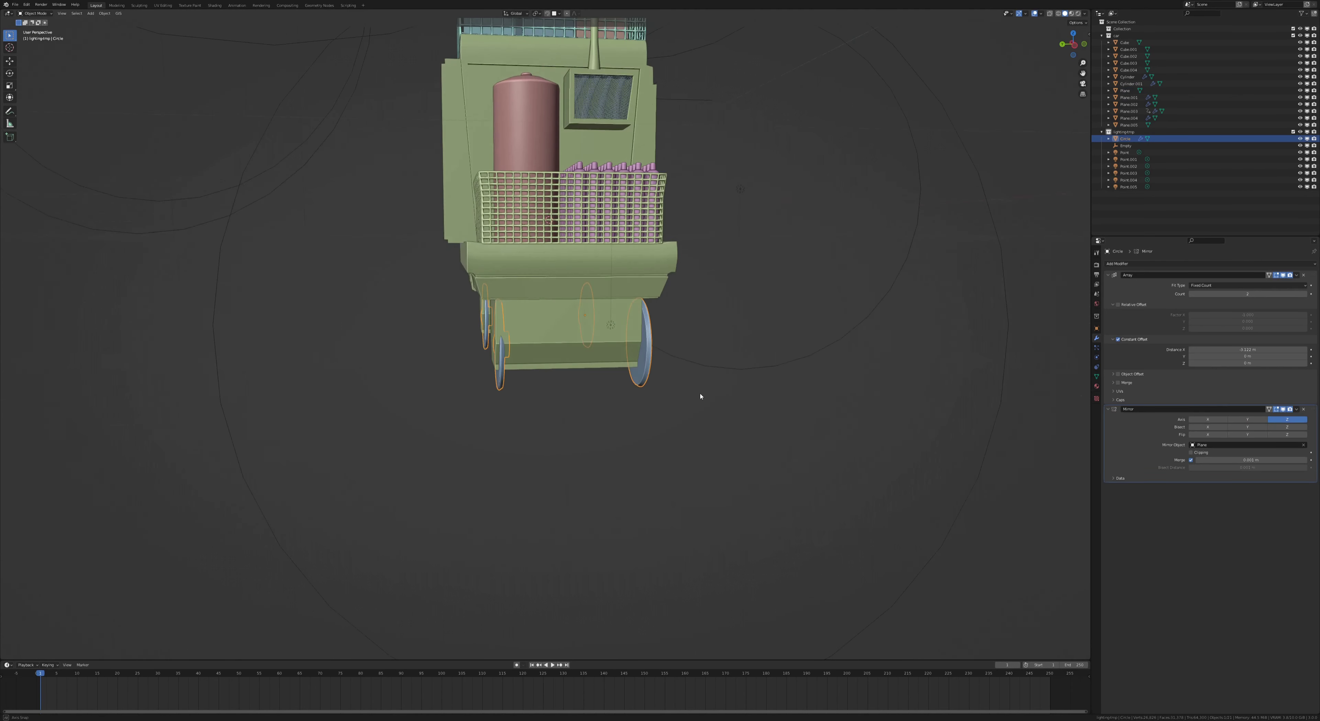
pyautogui.scroll(-3, 701, 397)
pyautogui.click(545, 286)
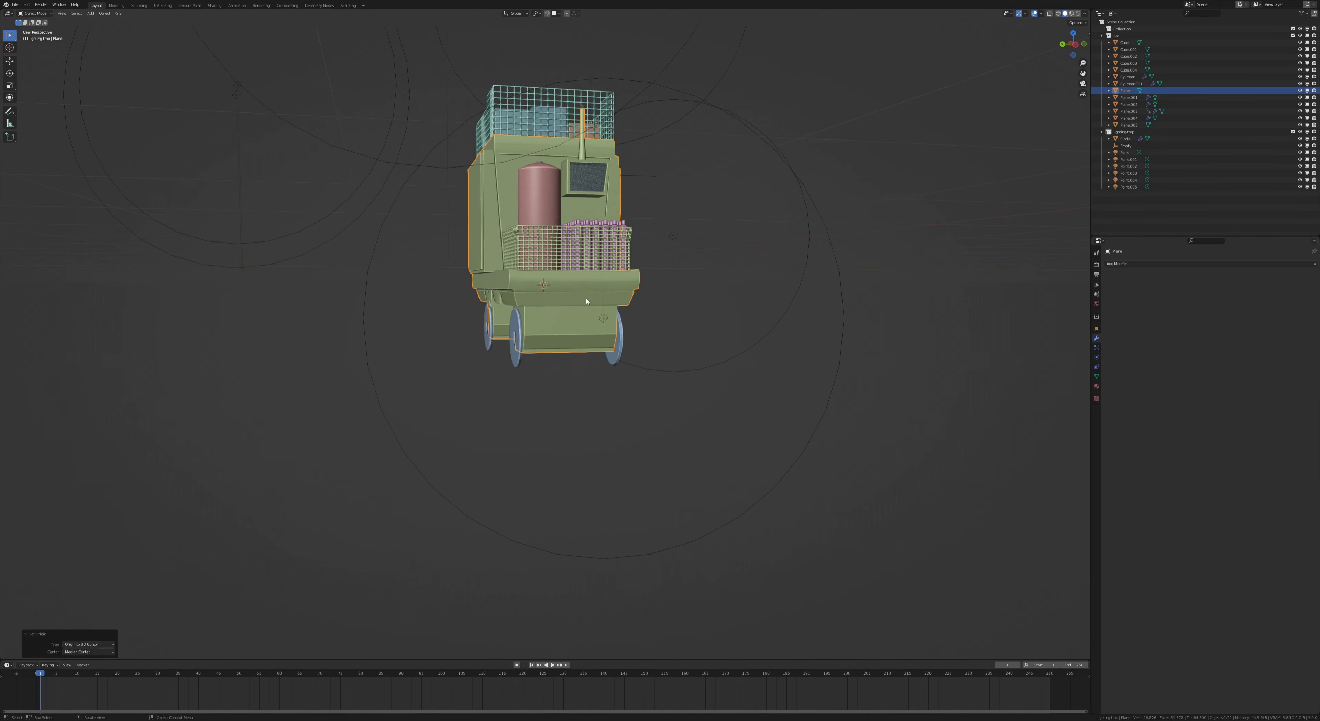
pyautogui.press('Tab')
pyautogui.scroll(4, 587, 302)
pyautogui.moveTo(660, 334)
pyautogui.mouseDown(button='middle')
pyautogui.moveTo(642, 363)
pyautogui.moveTo(587, 322)
pyautogui.moveTo(584, 287)
pyautogui.moveTo(529, 357)
pyautogui.mouseUp(button='middle')
# - Clean up the triangle strut piece's geometry and return to object mode
pyautogui.hotkey('alt', 'q')
pyautogui.scroll(2, 580, 291)
pyautogui.press('x')
pyautogui.press('Escape')
pyautogui.press('Tab')
pyautogui.click(105, 13)
# - Give the strut edges a Skin modifier for thickness
pyautogui.moveTo(564, 308); pyautogui.dragTo(589, 287, button='middle')
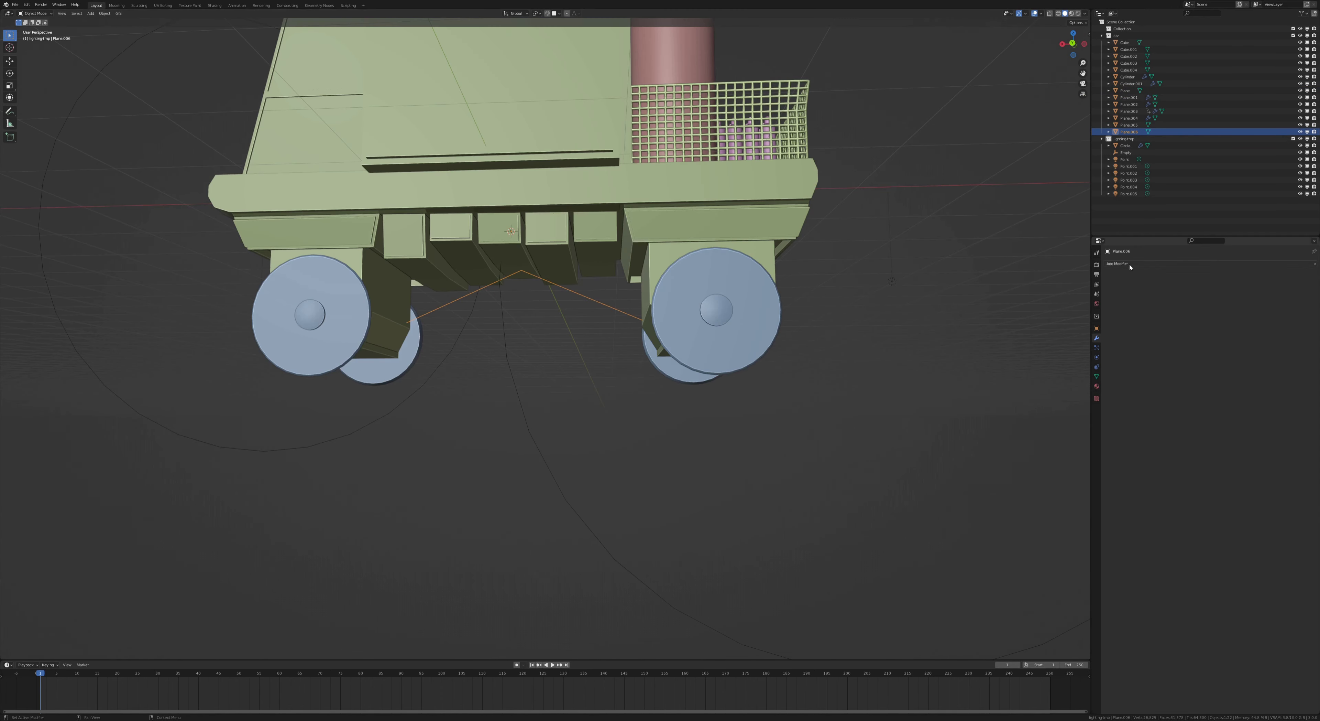
pyautogui.click(1117, 263)
pyautogui.click(1188, 404)
pyautogui.press('Tab')
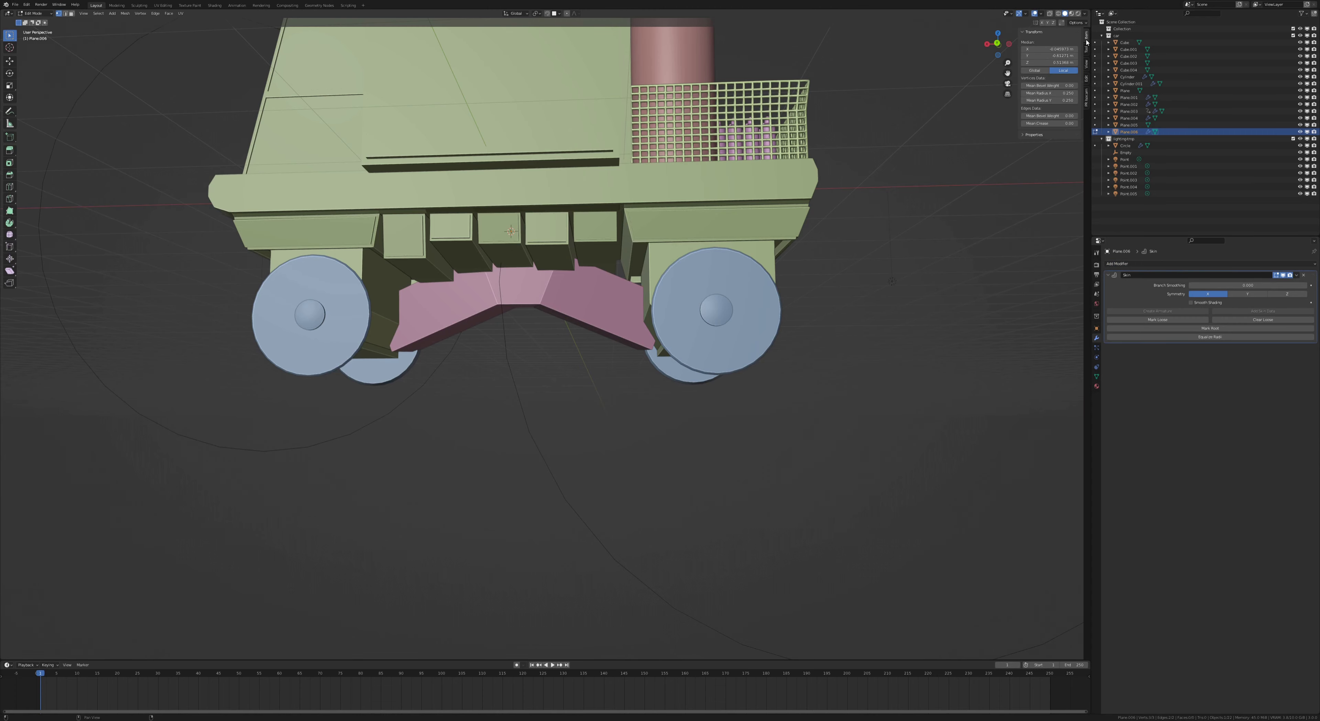
pyautogui.press('Return')
pyautogui.press('Tab')
# - Add a Mirror modifier to the struts with the X axis turned off
pyautogui.moveTo(564, 307); pyautogui.dragTo(589, 287, button='middle')
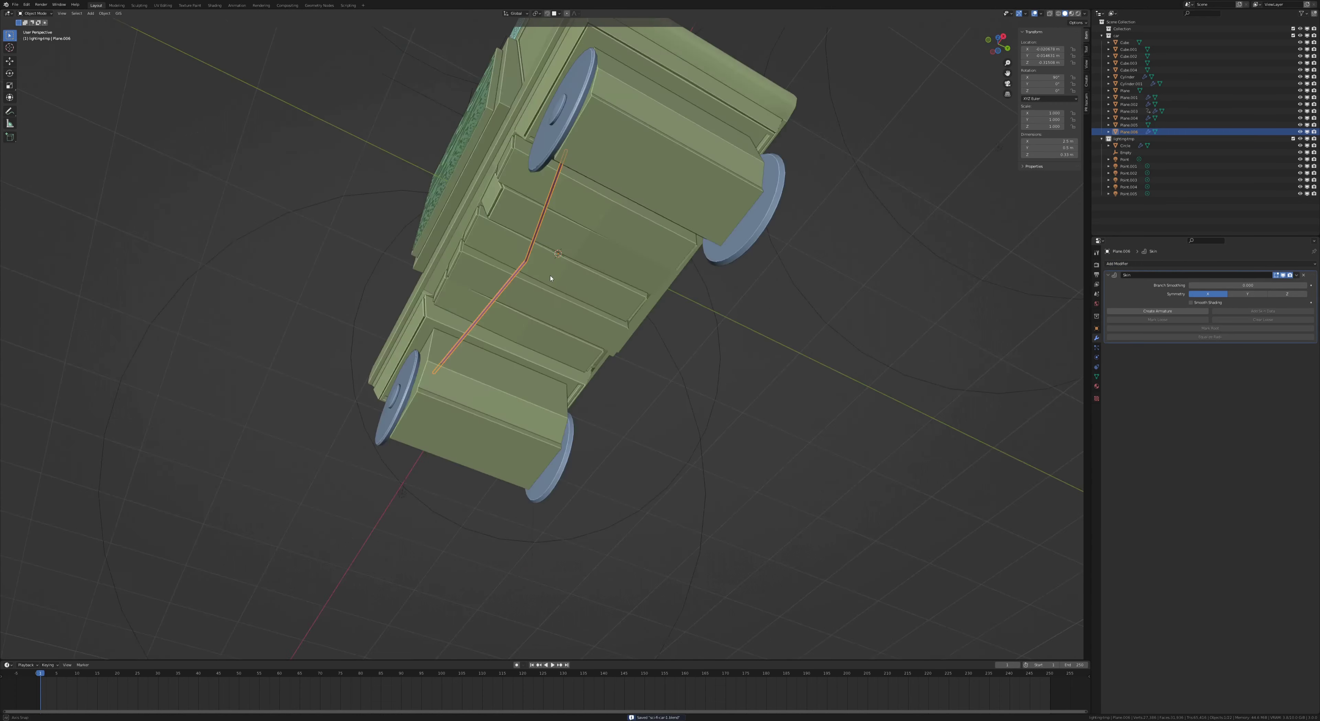
pyautogui.click(1117, 263)
pyautogui.click(1174, 367)
pyautogui.click(1220, 362)
pyautogui.press('Tab')
# - Adjust the strut vertices in an X-ray view of the underside and save
pyautogui.moveTo(615, 333)
pyautogui.mouseDown(button='middle')
pyautogui.moveTo(604, 348)
pyautogui.moveTo(456, 354)
pyautogui.moveTo(398, 300)
pyautogui.moveTo(713, 311)
pyautogui.moveTo(701, 317)
pyautogui.moveTo(769, 256)
pyautogui.mouseUp(button='middle')
pyautogui.hotkey('alt', 'z')
pyautogui.click(841, 212)
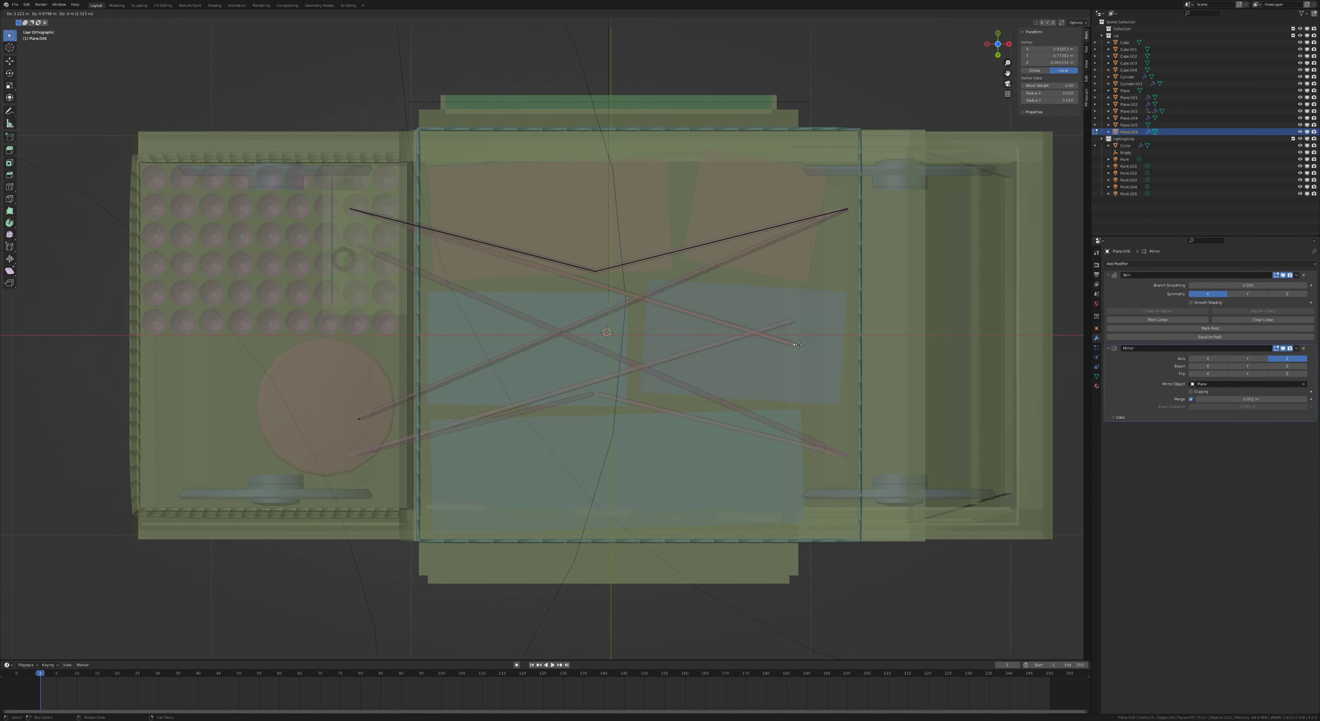
pyautogui.press('Tab')
pyautogui.moveTo(793, 312)
pyautogui.mouseDown(button='middle')
pyautogui.moveTo(789, 368)
pyautogui.moveTo(658, 298)
pyautogui.moveTo(479, 157)
pyautogui.moveTo(677, 239)
pyautogui.moveTo(678, 320)
pyautogui.mouseUp(button='middle')
pyautogui.hotkey('alt', 'z')
pyautogui.hotkey('ctrl', 's')
# - Extrude the body's lower edge loop downward into a skirt
pyautogui.click(480, 157)
pyautogui.press('Tab')
pyautogui.keyDown('alt'); pyautogui.click(677, 238); pyautogui.keyUp('alt')
pyautogui.press('e')
pyautogui.click(677, 277)
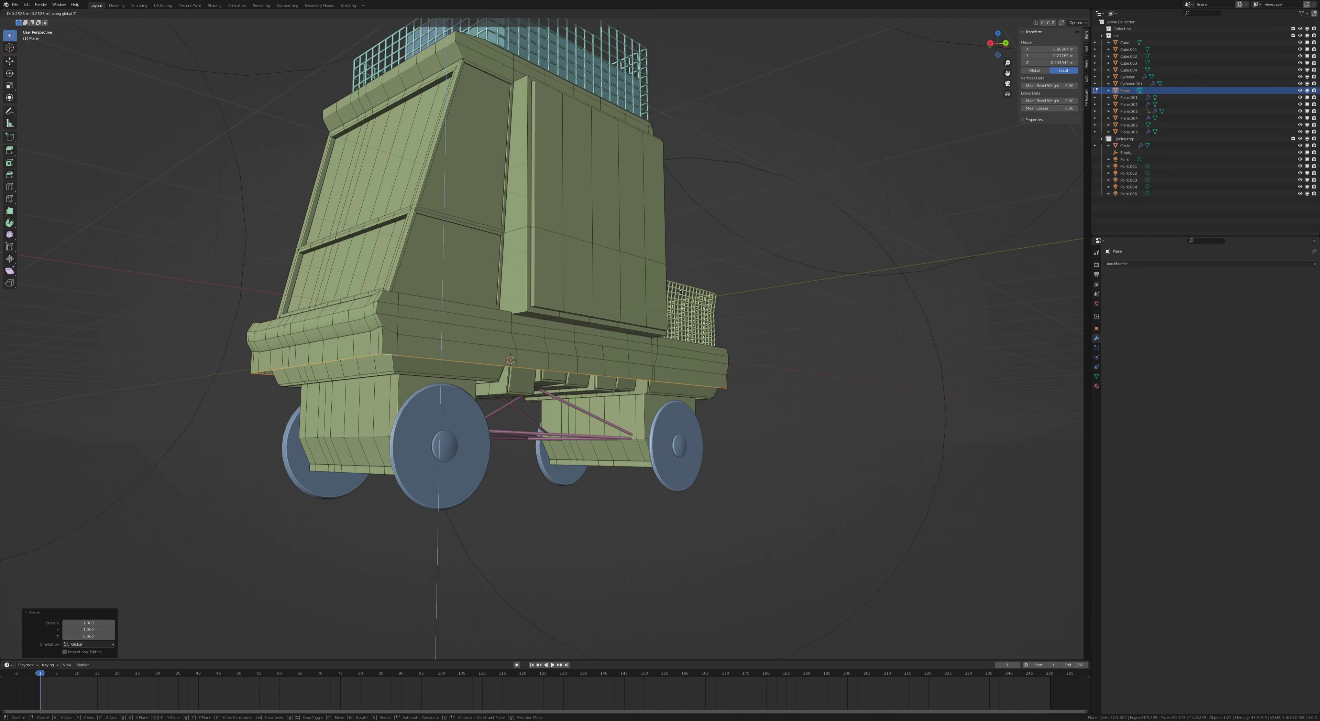
pyautogui.scroll(3, 727, 379)
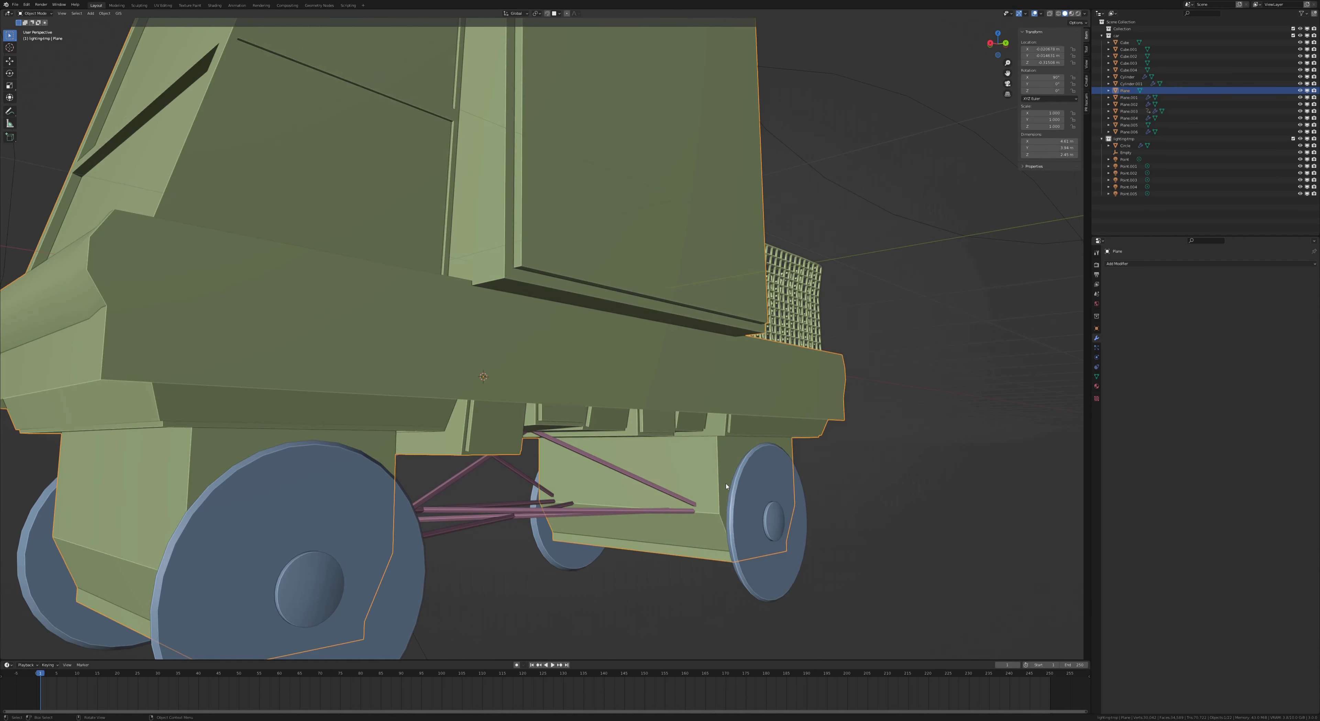
# - Thicken the face loop along the bumper
pyautogui.keyDown('alt'); pyautogui.click(484, 381); pyautogui.keyUp('alt')
pyautogui.click(872, 480)
pyautogui.scroll(-5, 872, 480)
pyautogui.moveTo(872, 480)
pyautogui.mouseDown(button='middle')
pyautogui.moveTo(674, 412)
pyautogui.moveTo(490, 377)
pyautogui.moveTo(624, 364)
pyautogui.moveTo(871, 308)
pyautogui.mouseUp(button='middle')
# - Fatten the whole body mesh along its normals with Alt+S and save
pyautogui.scroll(4, 490, 377)
pyautogui.press('a')
pyautogui.hotkey('ctrl', 's')
pyautogui.hotkey('alt', 's')
pyautogui.press('Escape')
pyautogui.press('Tab')
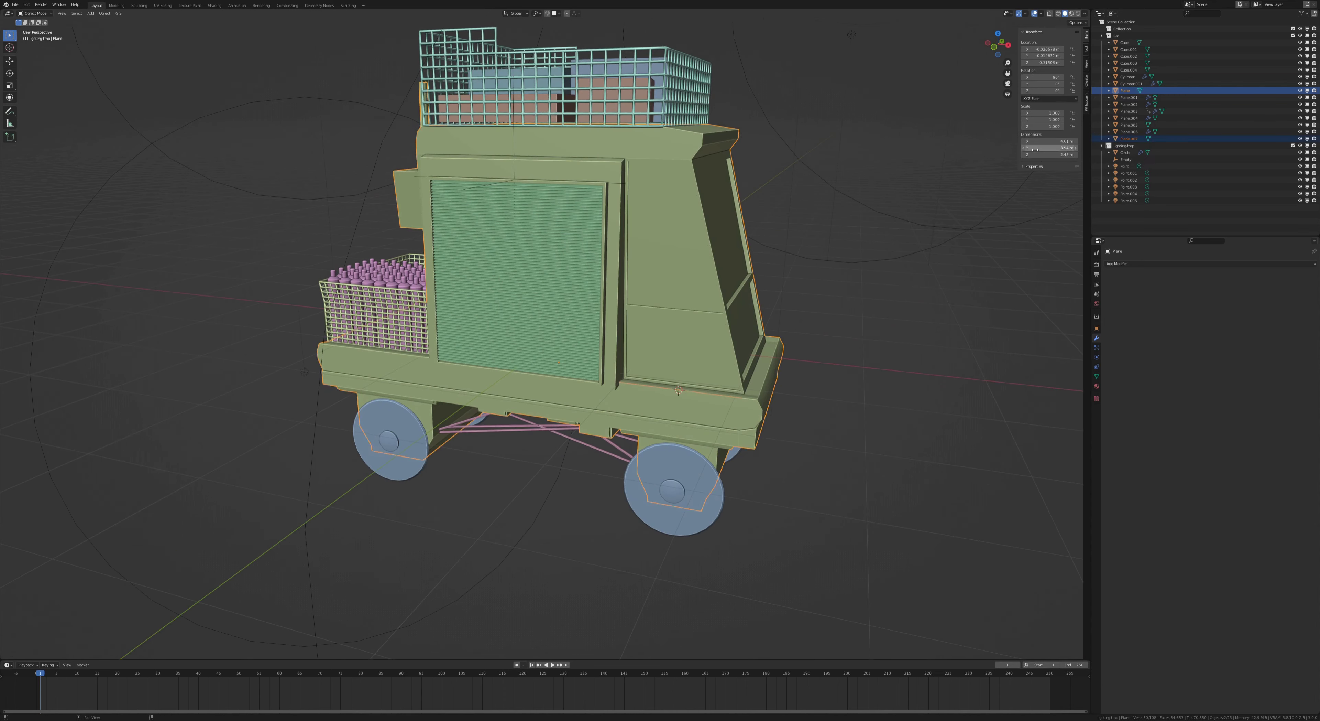
# - Select the new Plane.007 piece and scale it along Y
pyautogui.click(1126, 152)
pyautogui.click(1129, 152)
pyautogui.press('s')
pyautogui.press('y')
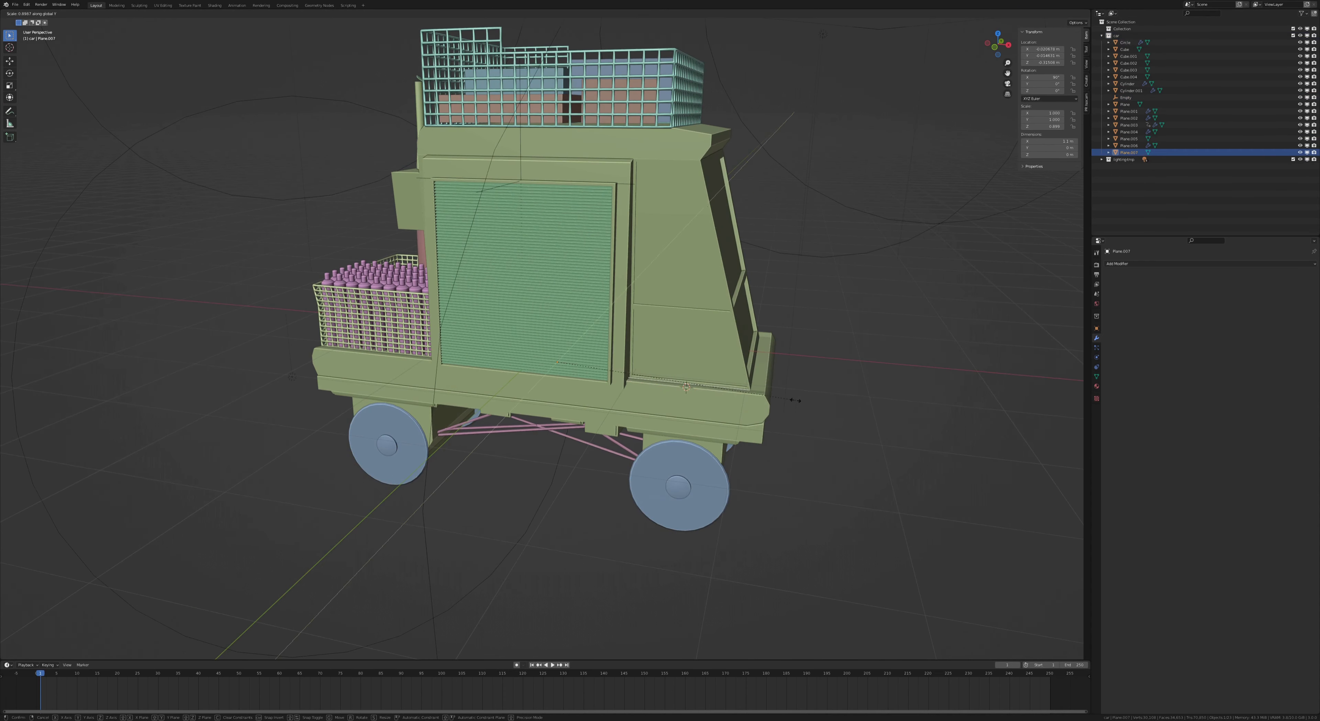
pyautogui.press('Tab')
pyautogui.scroll(5, 816, 407)
pyautogui.moveTo(817, 406)
pyautogui.mouseDown(button='middle')
pyautogui.moveTo(755, 257)
pyautogui.moveTo(585, 346)
pyautogui.moveTo(701, 383)
pyautogui.mouseUp(button='middle')
# - Extrude the piece into a ladder frame and loop-cut its rungs
pyautogui.press('e')
pyautogui.scroll(-4, 755, 257)
pyautogui.hotkey('ctrl', 'r')
pyautogui.press('Tab')
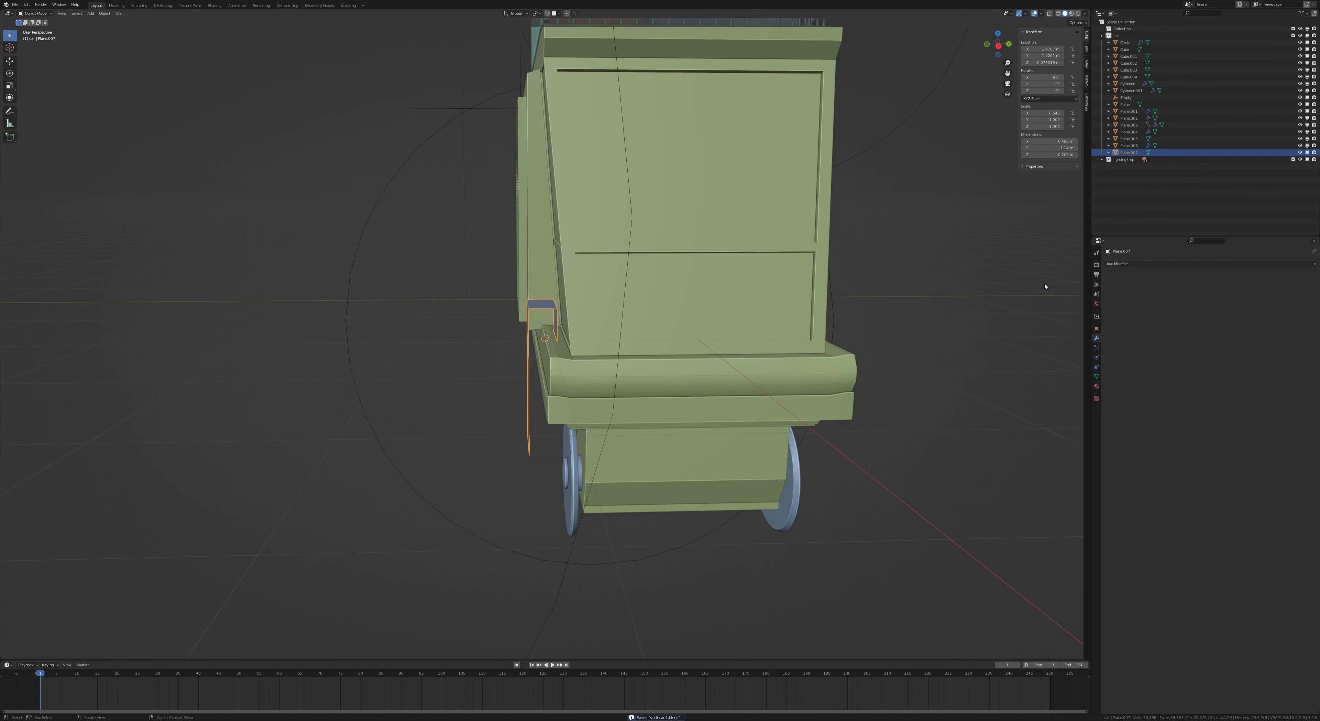
# - Turn the ladder mesh into a Wireframe and shade it smooth
pyautogui.click(1118, 263)
pyautogui.click(1188, 412)
pyautogui.rightClick(558, 316)
pyautogui.scroll(4, 542, 339)
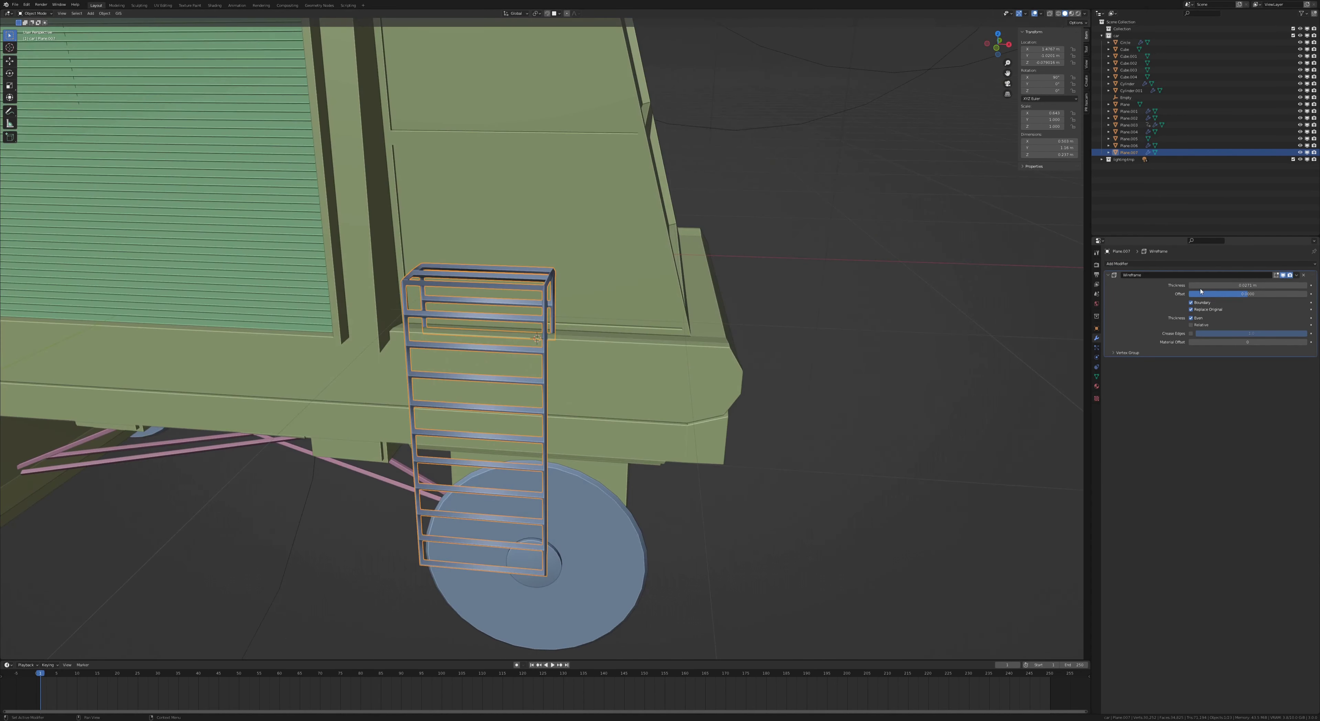
pyautogui.moveTo(542, 338); pyautogui.dragTo(667, 328, button='middle')
pyautogui.click(1097, 376)
pyautogui.scroll(-5, 737, 369)
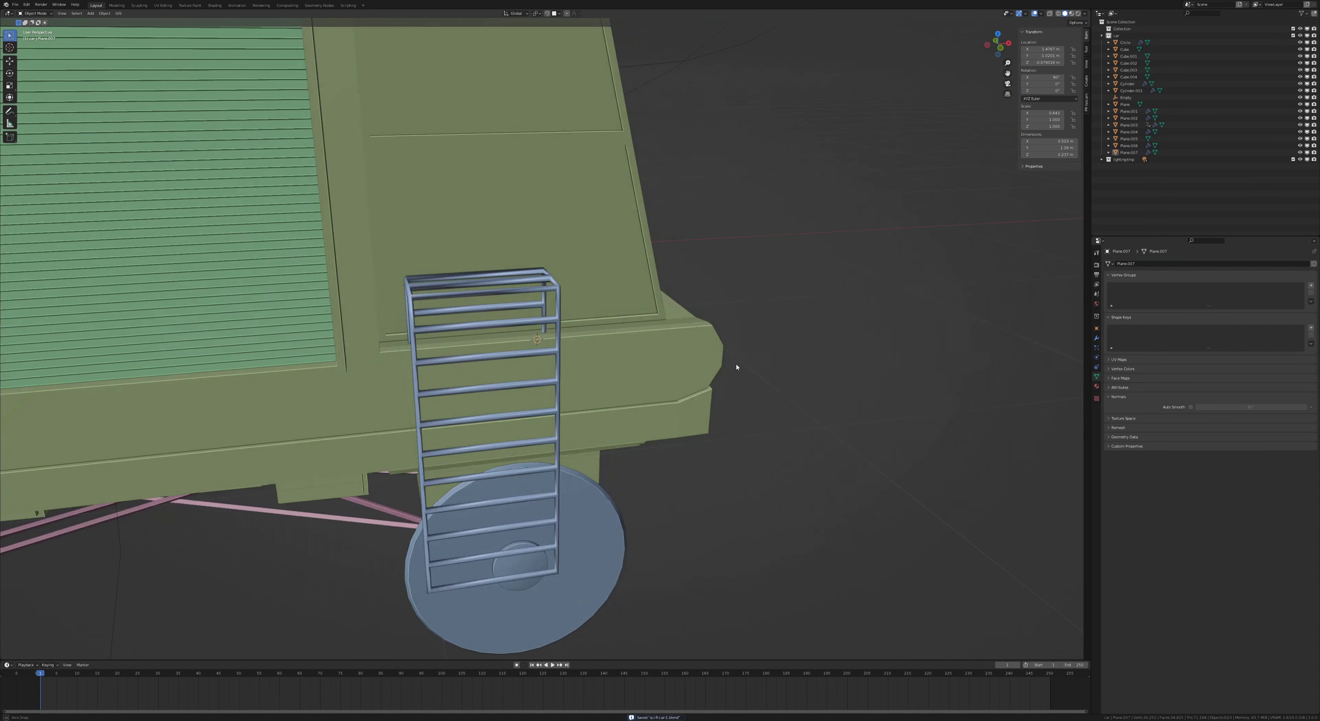
pyautogui.rightClick(625, 261)
pyautogui.click(638, 286)
pyautogui.hotkey('ctrl', 's')
pyautogui.moveTo(638, 286)
pyautogui.mouseDown(button='middle')
pyautogui.moveTo(573, 400)
pyautogui.moveTo(695, 416)
pyautogui.moveTo(813, 374)
pyautogui.moveTo(648, 374)
pyautogui.mouseUp(button='middle')
# - Move the ladder geometry vertically along Z and save
pyautogui.press('Tab')
pyautogui.press('g')
pyautogui.press('z')
pyautogui.click(692, 429)
pyautogui.press('Tab')
pyautogui.hotkey('ctrl', 's')
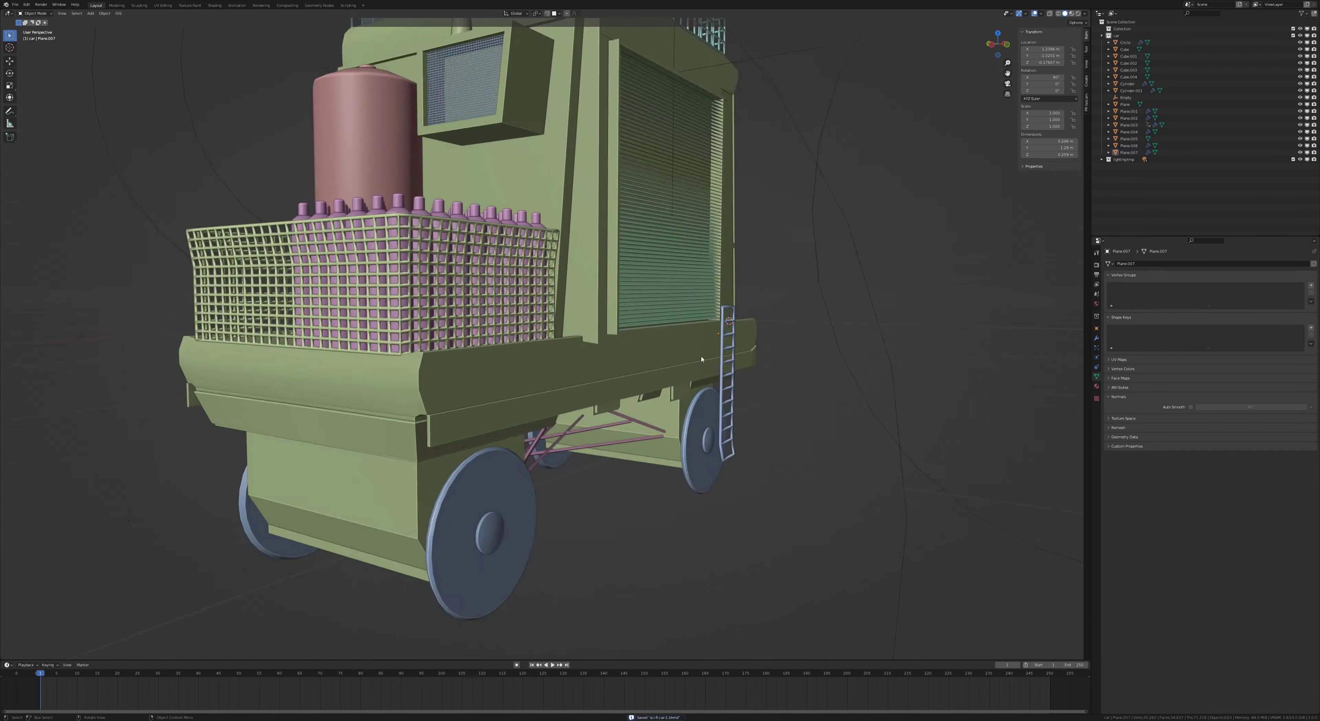
# - Inset and extrude a group of faces on the body side
pyautogui.click(648, 374)
pyautogui.press('Tab')
pyautogui.scroll(2, 647, 374)
pyautogui.moveTo(703, 336); pyautogui.dragTo(787, 369)
pyautogui.moveTo(710, 341)
pyautogui.mouseDown(button='middle')
pyautogui.moveTo(753, 380)
pyautogui.moveTo(641, 411)
pyautogui.moveTo(516, 416)
pyautogui.mouseUp(button='middle')
pyautogui.press('i')
pyautogui.click(753, 380)
pyautogui.press('e')
pyautogui.click(736, 390)
# - Inset faces on the body front, then save and deselect
pyautogui.moveTo(516, 415); pyautogui.dragTo(599, 419)
pyautogui.click(753, 461)
pyautogui.moveTo(752, 460); pyautogui.dragTo(651, 401, button='middle')
pyautogui.press('Tab')
pyautogui.hotkey('ctrl', 's')
pyautogui.click(650, 401)
# - Preview the cart in rendered shading, then select the main body Plane
pyautogui.press('z')
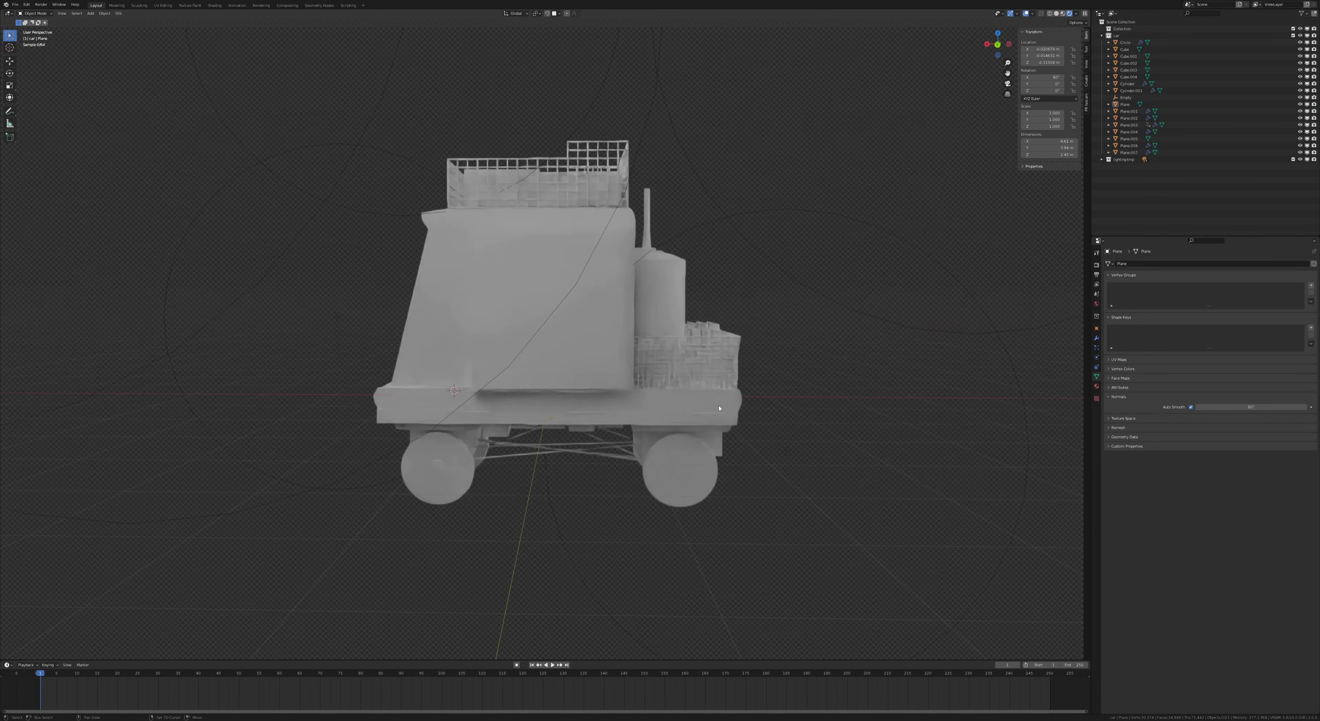
pyautogui.moveTo(766, 287)
pyautogui.mouseDown(button='middle')
pyautogui.moveTo(567, 413)
pyautogui.moveTo(589, 359)
pyautogui.mouseUp(button='middle')
pyautogui.scroll(5, 568, 413)
pyautogui.press('z')
pyautogui.scroll(-5, 567, 413)
pyautogui.click(567, 413)
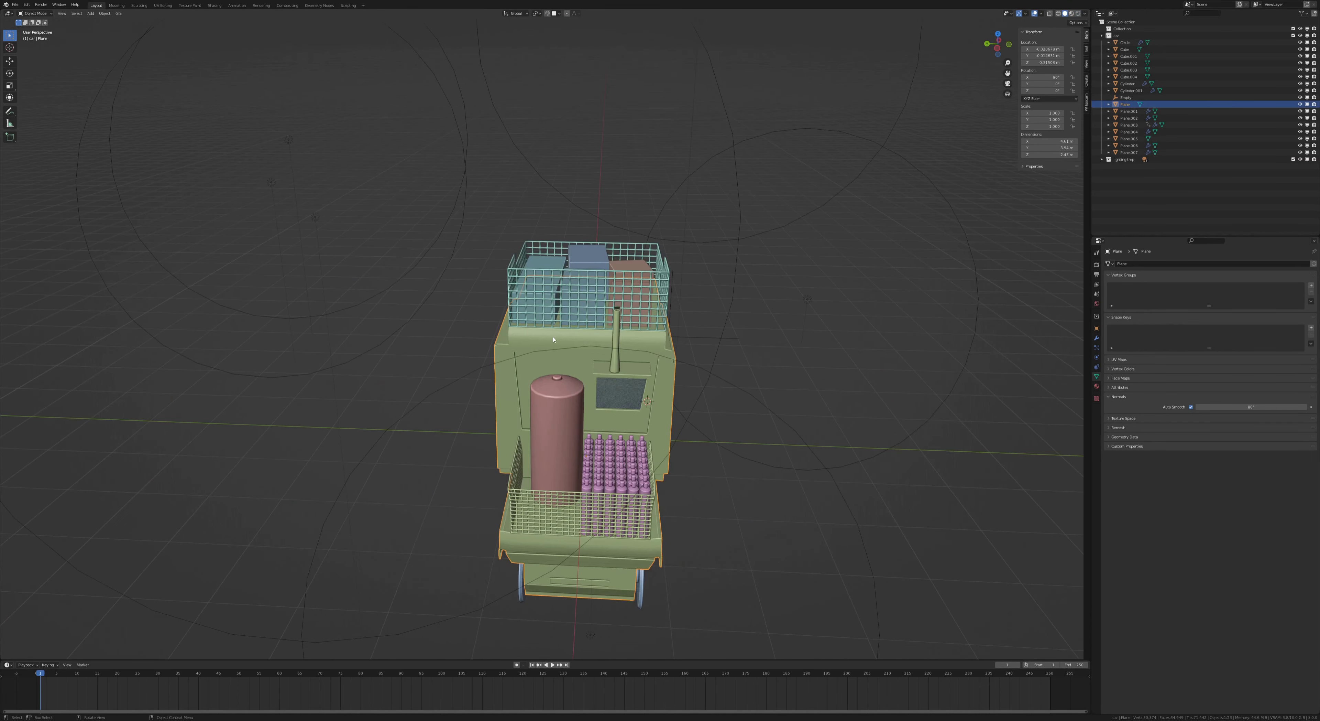
pyautogui.scroll(5, 590, 359)
# - Add a single-vertex object and move it to the antenna base on the roof
pyautogui.hotkey('shift', 'a')
pyautogui.click(681, 416)
pyautogui.press('KP_1')
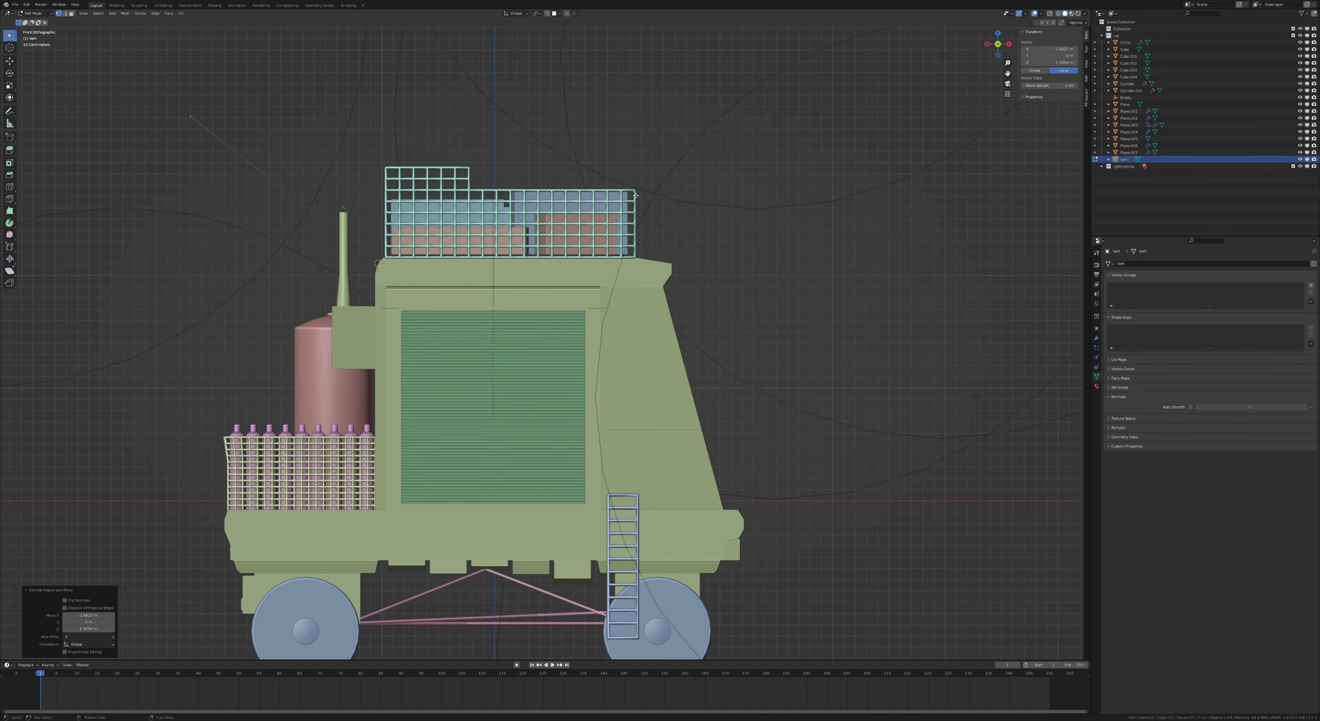
pyautogui.press('KP_7')
pyautogui.press('g')
pyautogui.click(308, 308)
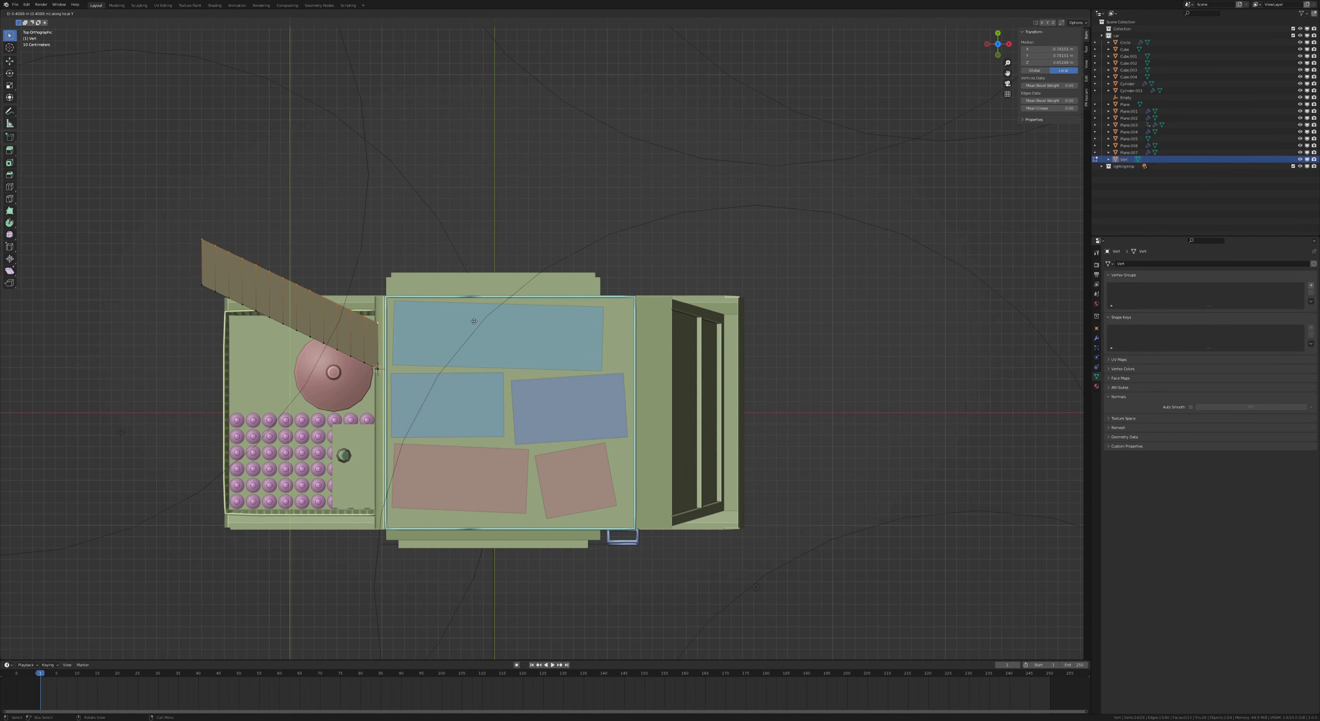
pyautogui.click(446, 336)
# - Delete the faces so only the antenna edges remain
pyautogui.press('a')
pyautogui.press('x')
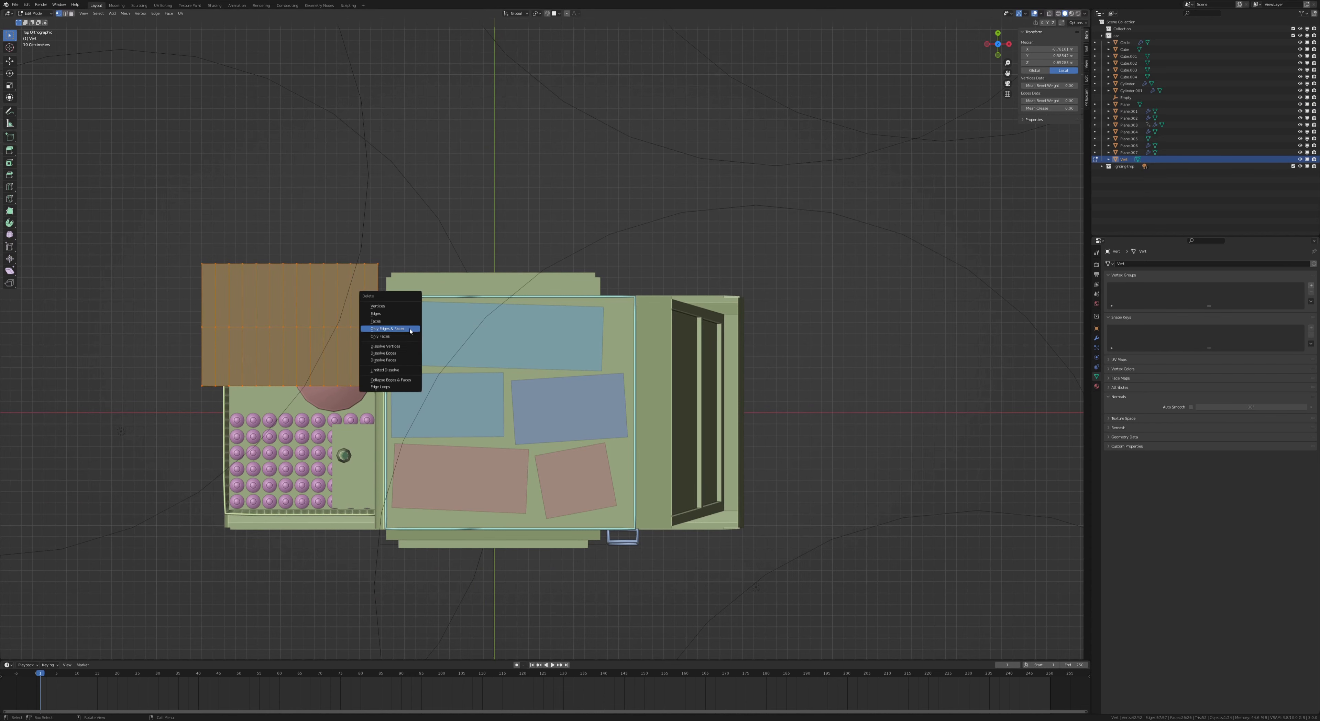
pyautogui.click(406, 336)
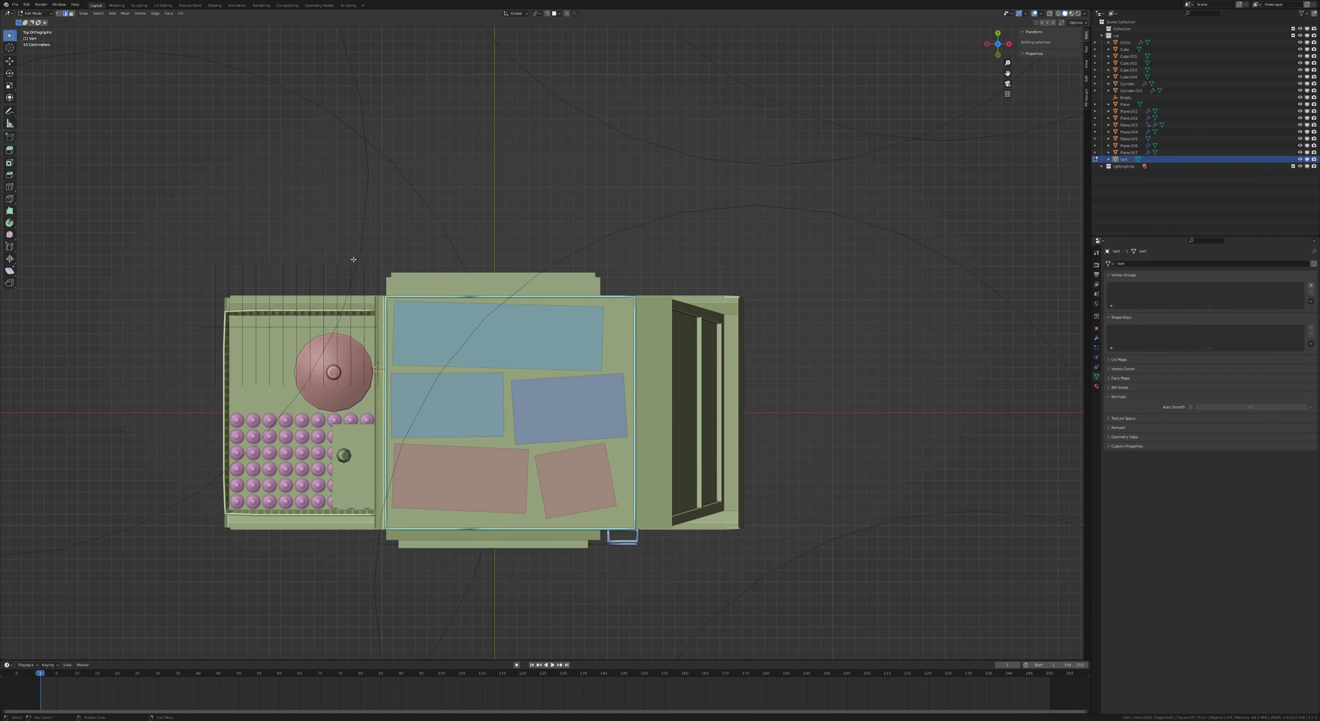
pyautogui.click(375, 328)
pyautogui.moveTo(375, 327)
pyautogui.mouseDown(button='middle')
pyautogui.moveTo(449, 274)
pyautogui.moveTo(493, 205)
pyautogui.mouseUp(button='middle')
pyautogui.press('Tab')
# - Add a Skin modifier to the antenna edges and adjust the skin radius
pyautogui.click(1097, 338)
pyautogui.click(1158, 263)
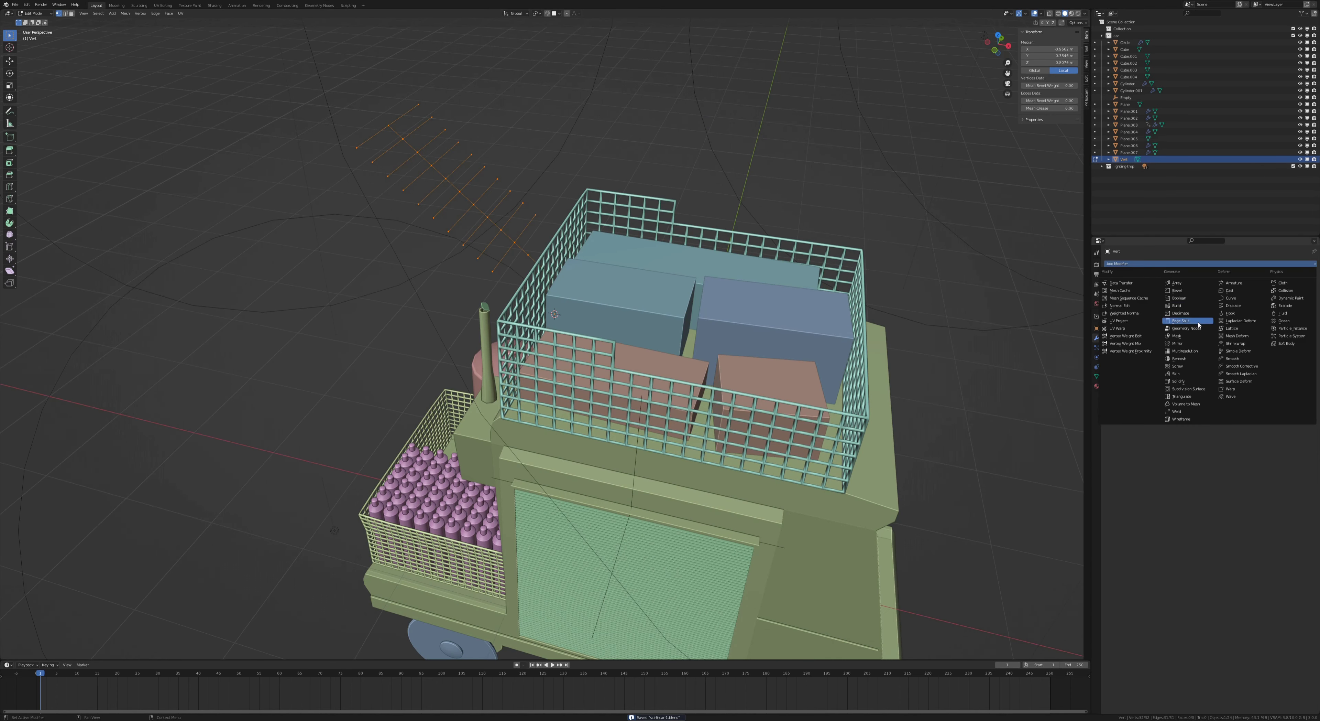
pyautogui.click(1176, 373)
pyautogui.click(1048, 98)
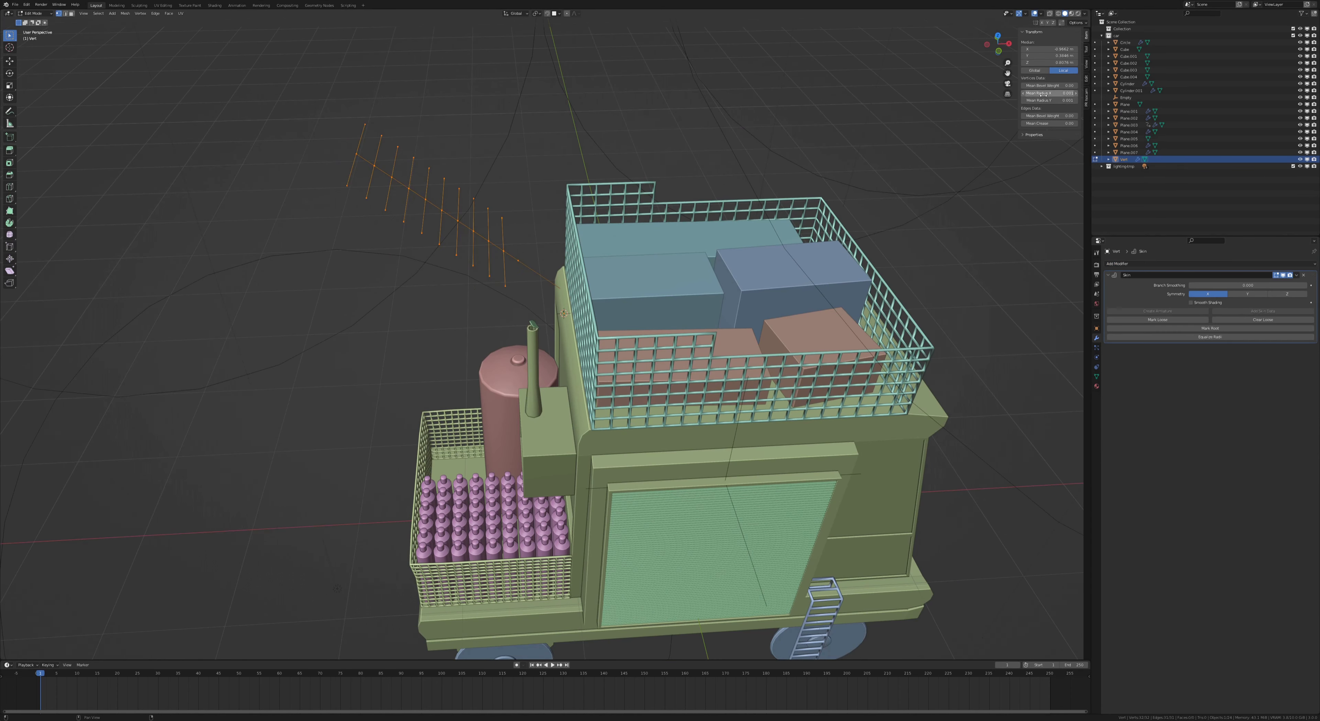
pyautogui.press('Tab')
# - Try a 4-segment Bevel modifier on the antenna, then undo it
pyautogui.moveTo(616, 307); pyautogui.dragTo(564, 256, button='middle')
pyautogui.click(1158, 263)
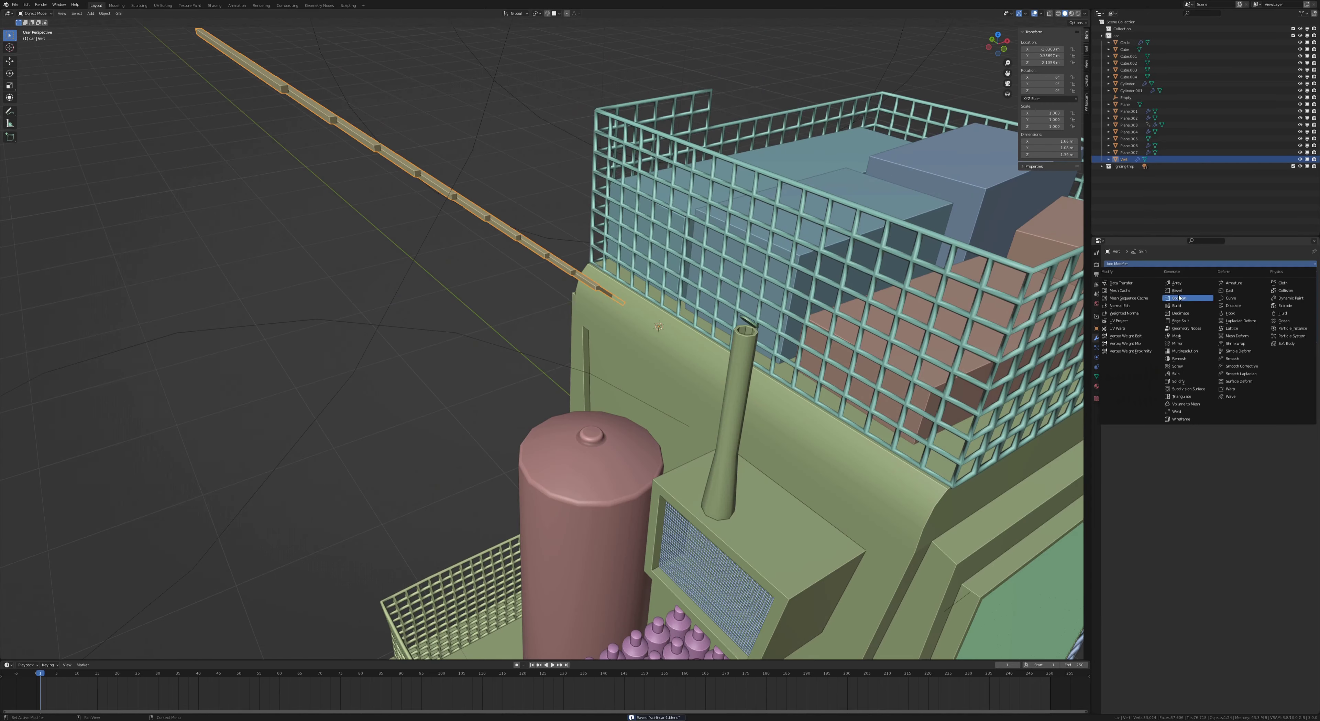
pyautogui.click(1169, 288)
pyautogui.click(1305, 385)
pyautogui.click(319, 247)
pyautogui.moveTo(318, 247); pyautogui.dragTo(461, 308, button='middle')
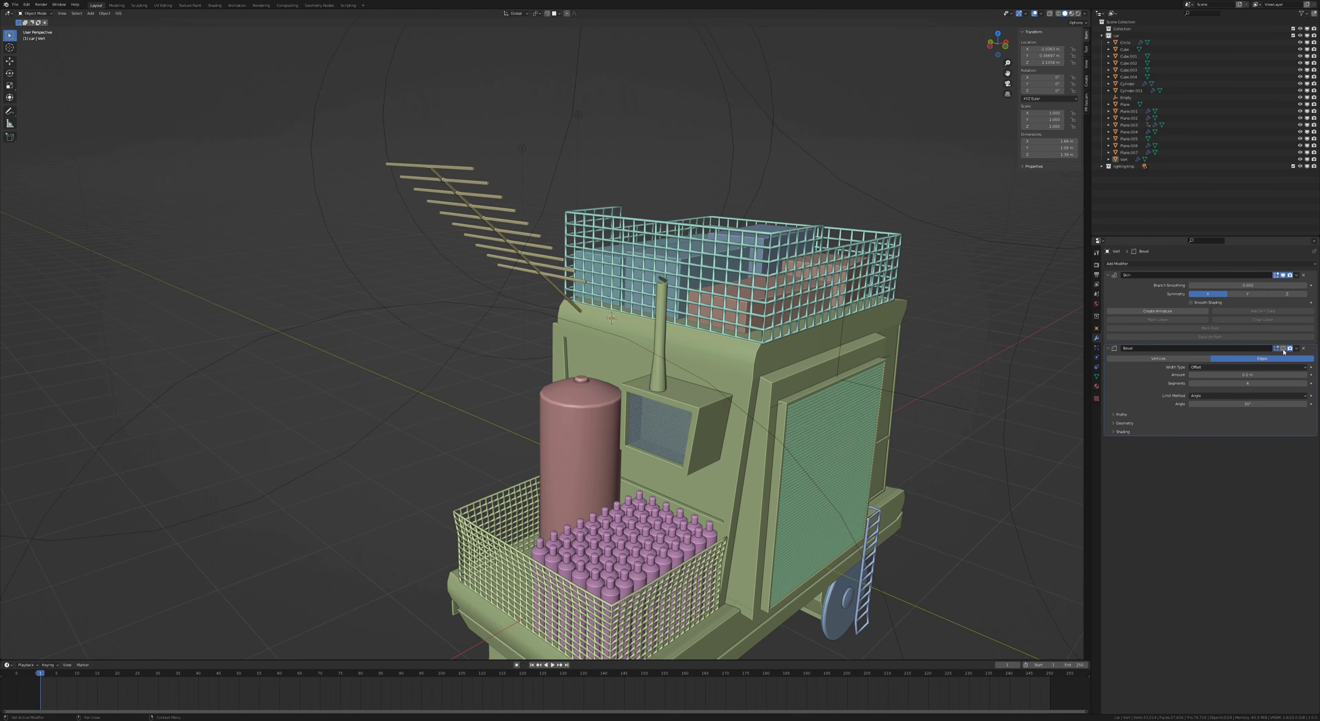
pyautogui.hotkey('ctrl', 'z')
pyautogui.hotkey('ctrl', 'z')
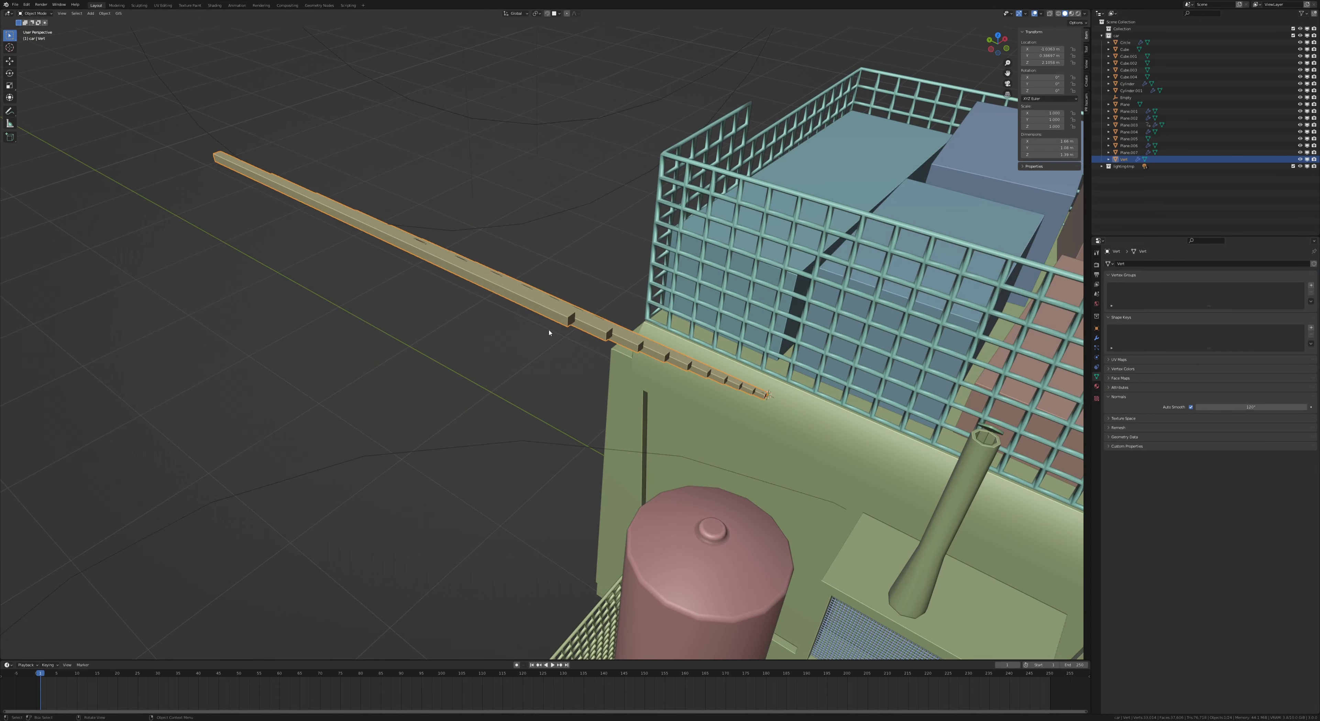
pyautogui.hotkey('ctrl', 'z')
# - Smooth the antenna's Skin shading and set the antenna's origin point
pyautogui.click(1192, 303)
pyautogui.click(1070, 14)
pyautogui.moveTo(616, 359)
pyautogui.mouseDown(button='middle')
pyautogui.moveTo(563, 333)
pyautogui.moveTo(615, 308)
pyautogui.moveTo(564, 384)
pyautogui.mouseUp(button='middle')
pyautogui.rightClick(589, 418)
pyautogui.click(645, 433)
pyautogui.scroll(-5, 646, 434)
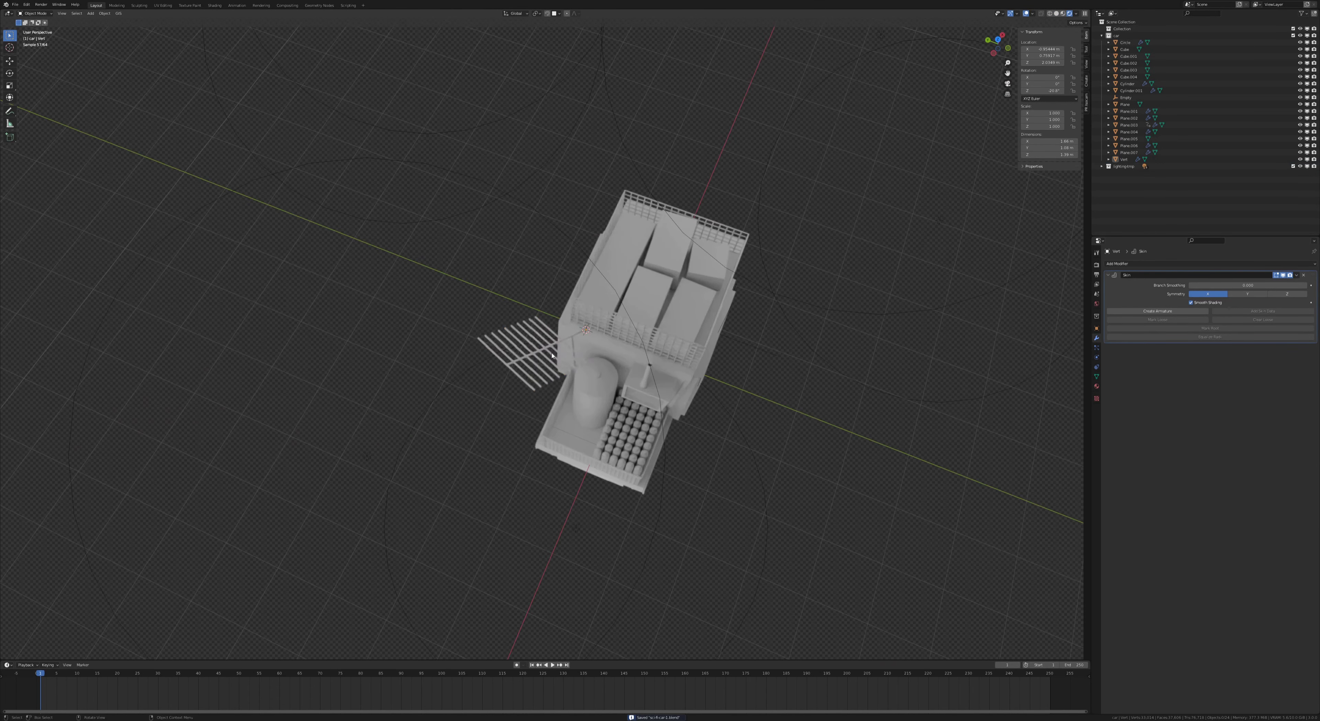
# - Duplicate the antenna, then delete the unwanted copy
pyautogui.press('KP_7')
pyautogui.hotkey('shift', 'd')
pyautogui.press('g')
pyautogui.click(683, 280)
pyautogui.moveTo(684, 279); pyautogui.dragTo(675, 326, button='middle')
pyautogui.press('g')
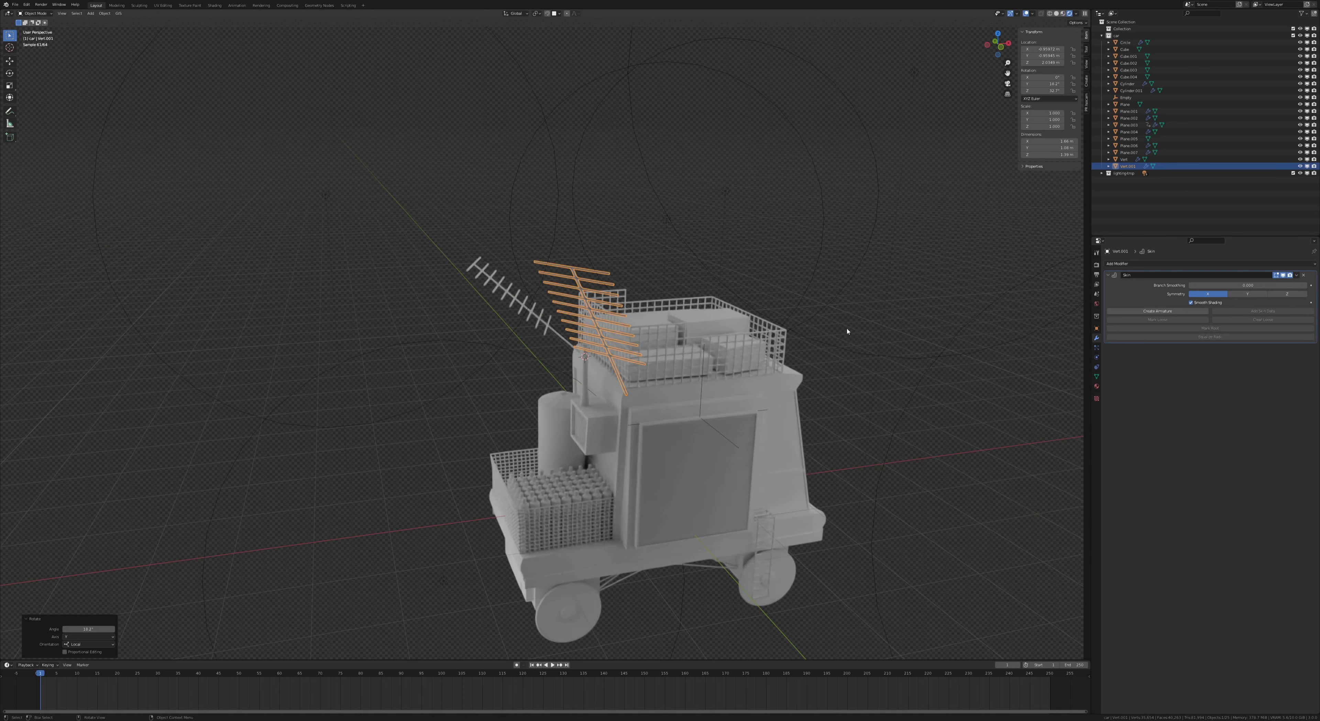
pyautogui.moveTo(847, 331); pyautogui.dragTo(768, 308, button='middle')
pyautogui.click(368, 294)
pyautogui.press('Delete')
# - Duplicate the antenna again, turning the copy around and tilting it on Y
pyautogui.click(516, 286)
pyautogui.press('KP_7')
pyautogui.hotkey('shift', 'd')
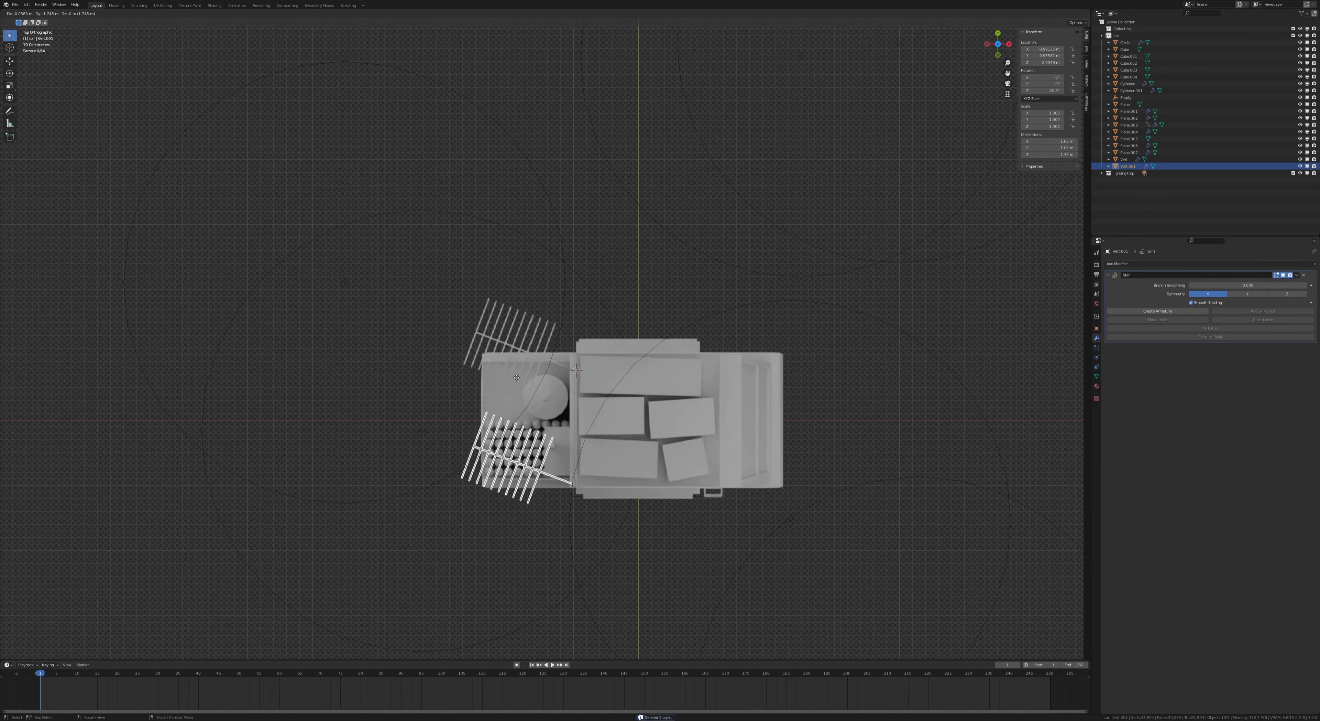
pyautogui.click(638, 276)
pyautogui.moveTo(639, 276); pyautogui.dragTo(634, 352, button='middle')
pyautogui.press('r')
pyautogui.press('y')
pyautogui.click(623, 307)
pyautogui.moveTo(623, 307); pyautogui.dragTo(682, 331, button='middle')
# - Briefly edit the antenna copy and open the Apply menu
pyautogui.press('Tab')
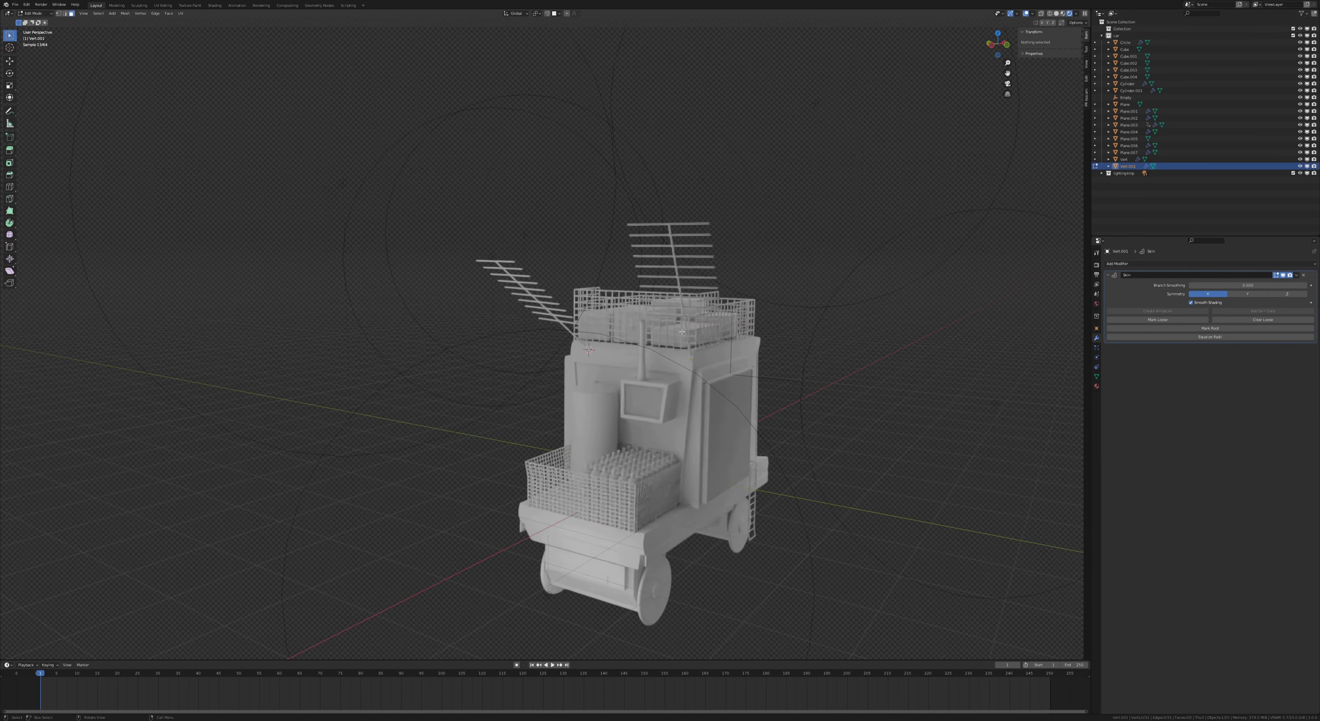
pyautogui.click(755, 193)
pyautogui.press('Tab')
pyautogui.moveTo(756, 193); pyautogui.dragTo(529, 324, button='middle')
pyautogui.hotkey('ctrl', 'a')
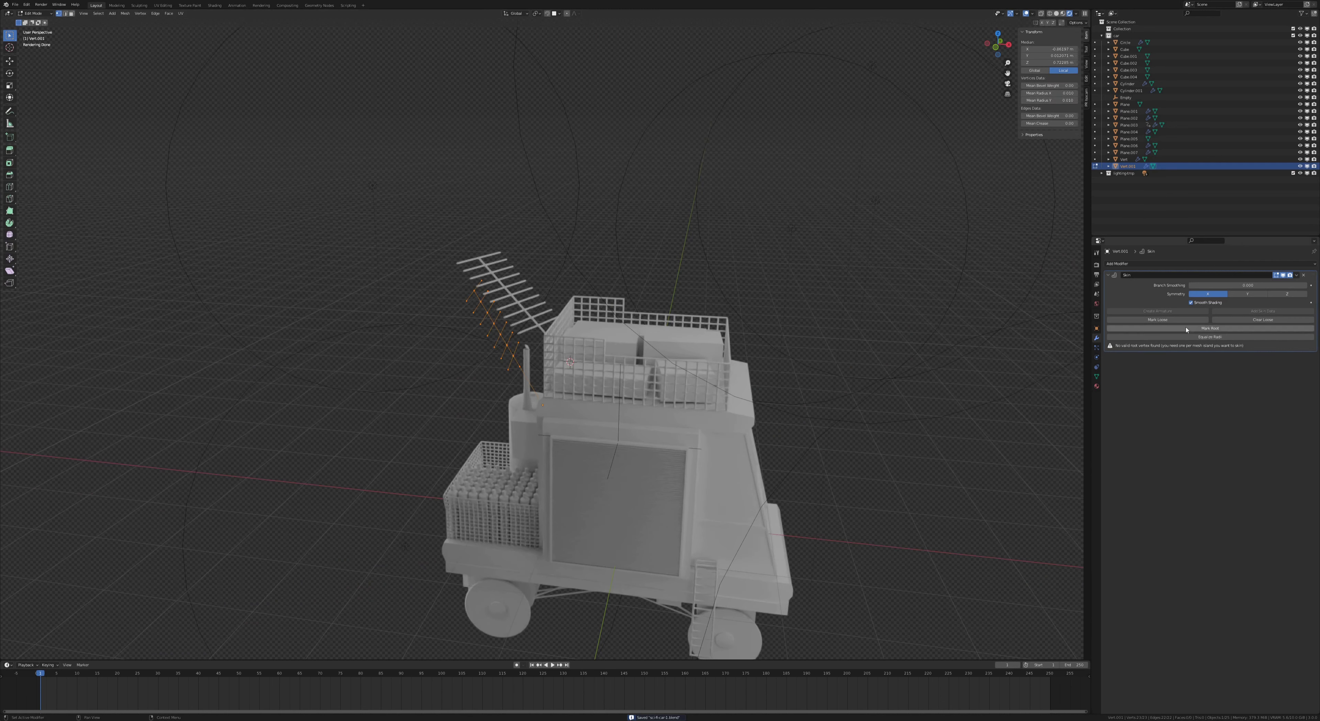
pyautogui.scroll(4, 799, 358)
pyautogui.scroll(2, 798, 358)
pyautogui.scroll(1, 798, 358)
# - Replace the antenna copy's Skin modifier with a fresh Skin
pyautogui.click(1304, 275)
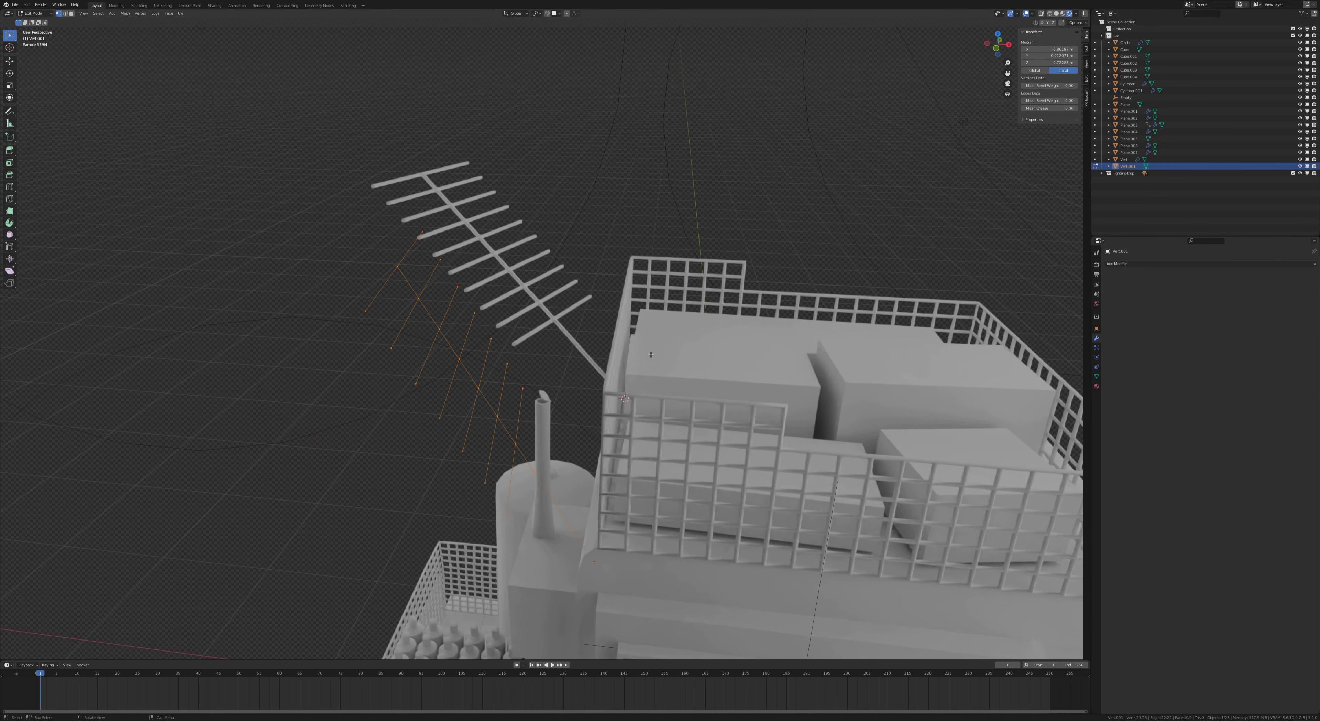
pyautogui.click(1128, 263)
pyautogui.click(1177, 374)
pyautogui.scroll(-5, 597, 287)
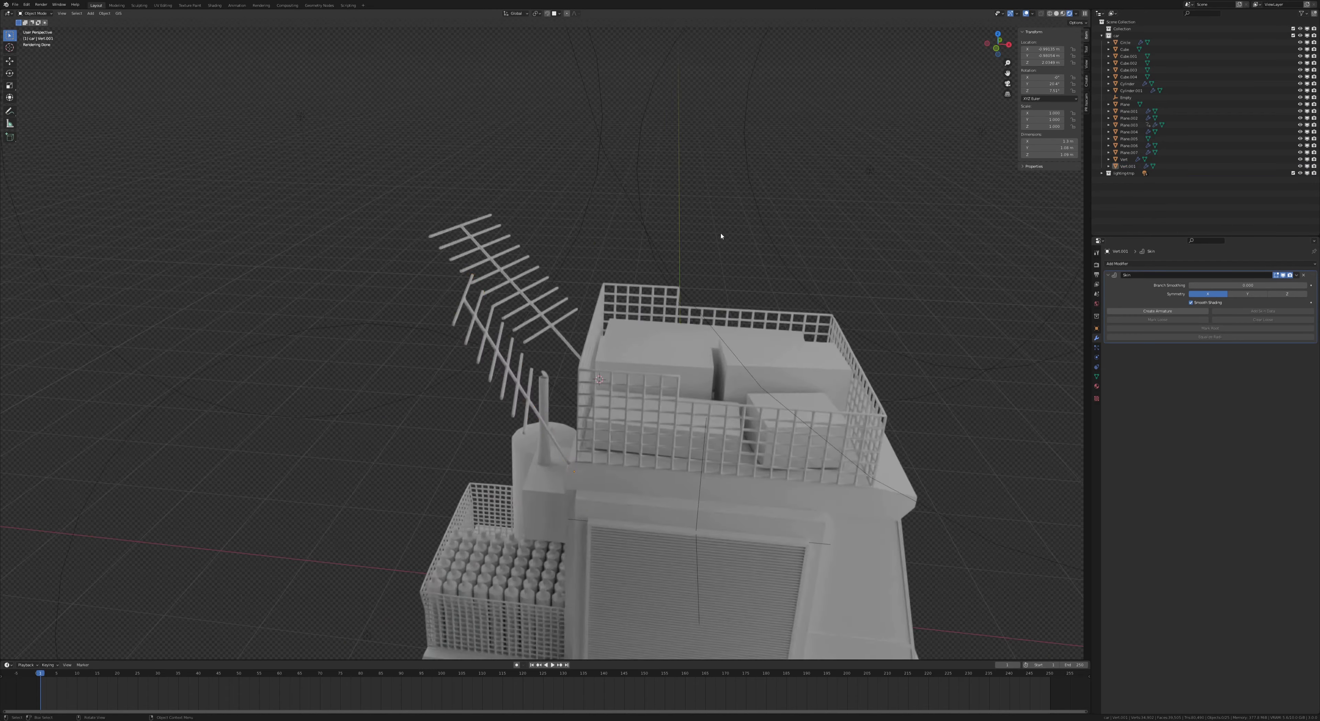
pyautogui.moveTo(719, 236); pyautogui.dragTo(564, 359, button='middle')
# - Inset the body's front panel faces and move them along X into raised blocks
pyautogui.click(551, 413)
pyautogui.press('Tab')
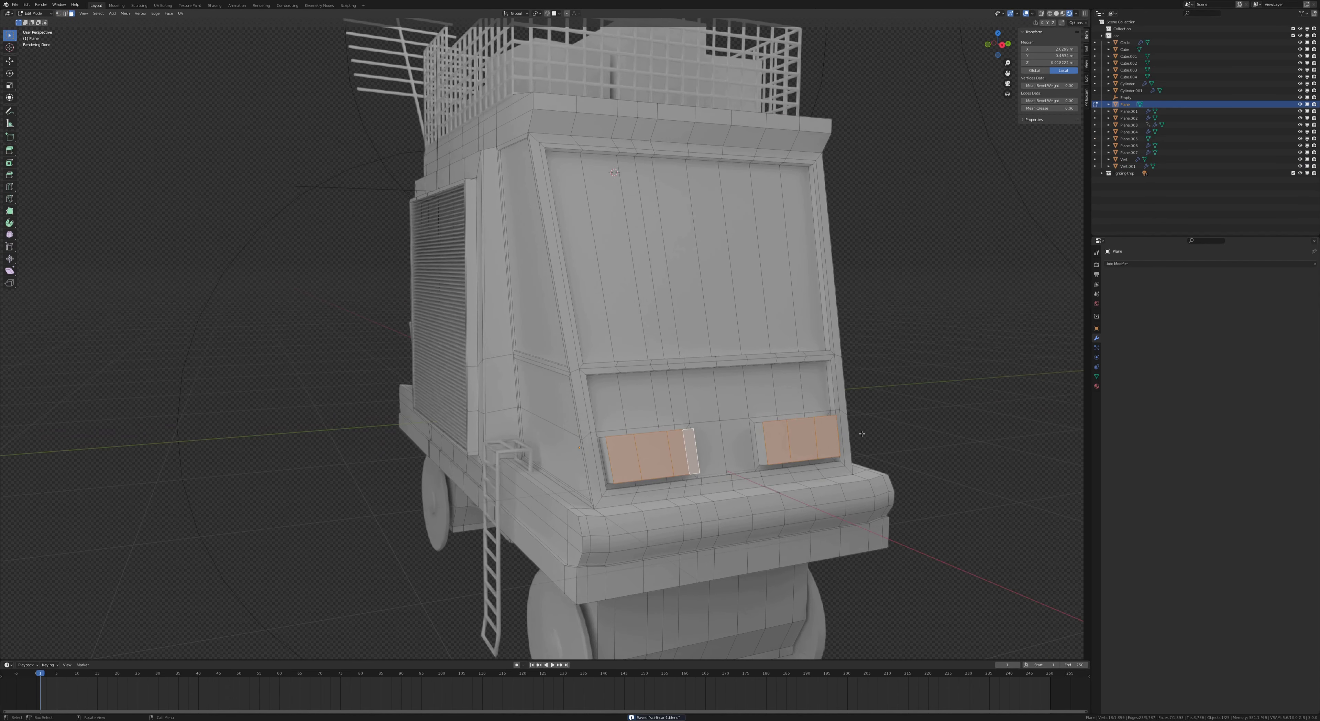
pyautogui.click(906, 419)
pyautogui.press('g')
pyautogui.press('x')
pyautogui.moveTo(906, 419)
pyautogui.mouseDown(button='middle')
pyautogui.moveTo(930, 419)
pyautogui.moveTo(671, 336)
pyautogui.moveTo(716, 367)
pyautogui.moveTo(704, 431)
pyautogui.mouseUp(button='middle')
pyautogui.click(936, 420)
pyautogui.click(721, 348)
# - Inset the orange headlight face and save the file
pyautogui.press('i')
pyautogui.click(708, 389)
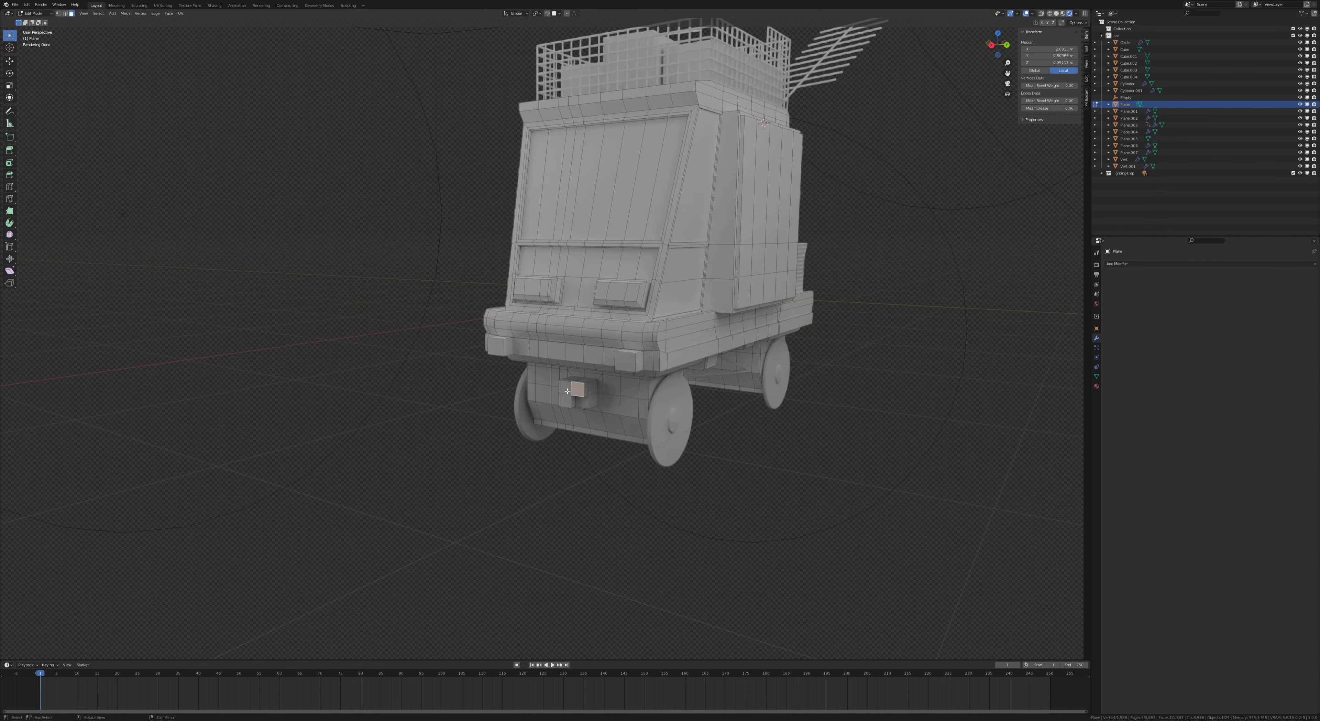
pyautogui.press('Tab')
pyautogui.hotkey('ctrl', 's')
pyautogui.moveTo(583, 391)
pyautogui.mouseDown(button='middle')
pyautogui.moveTo(792, 392)
pyautogui.moveTo(772, 412)
pyautogui.moveTo(597, 451)
pyautogui.mouseUp(button='middle')
# - Switch to solid shading and add the single-vertex object Vert.002
pyautogui.press('Tab')
pyautogui.scroll(3, 598, 450)
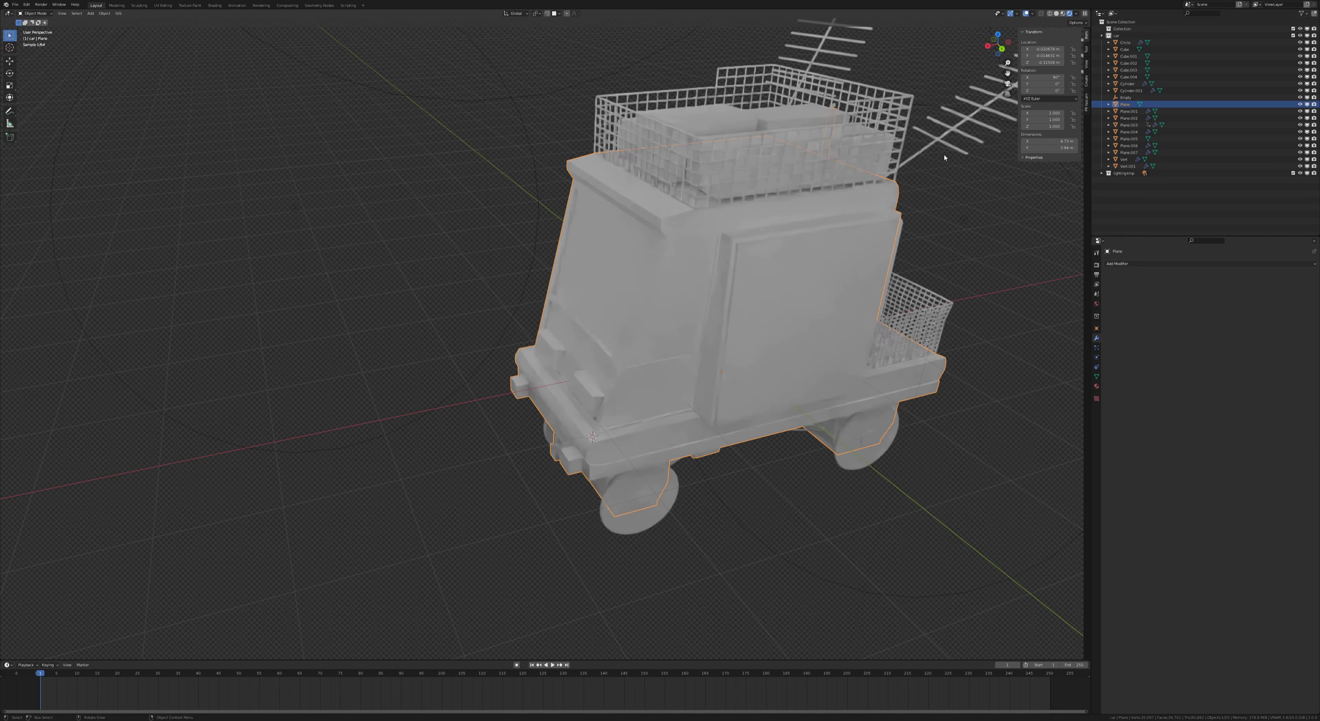
pyautogui.press('z')
pyautogui.hotkey('shift', 'a')
pyautogui.click(561, 480)
# - Isolate Vert.002 in front view and extrude it into the arm
pyautogui.press('KP_1')
pyautogui.press('KP_Decimal')
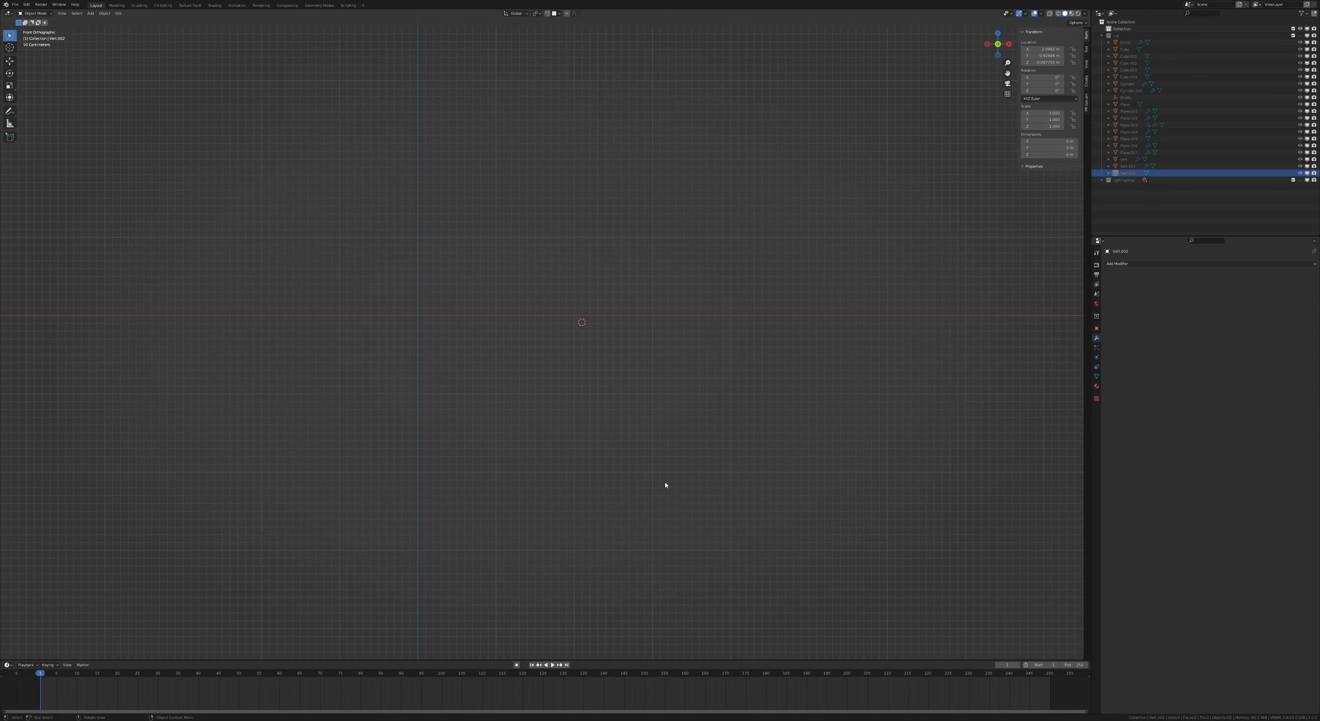
pyautogui.press('KP_Divide')
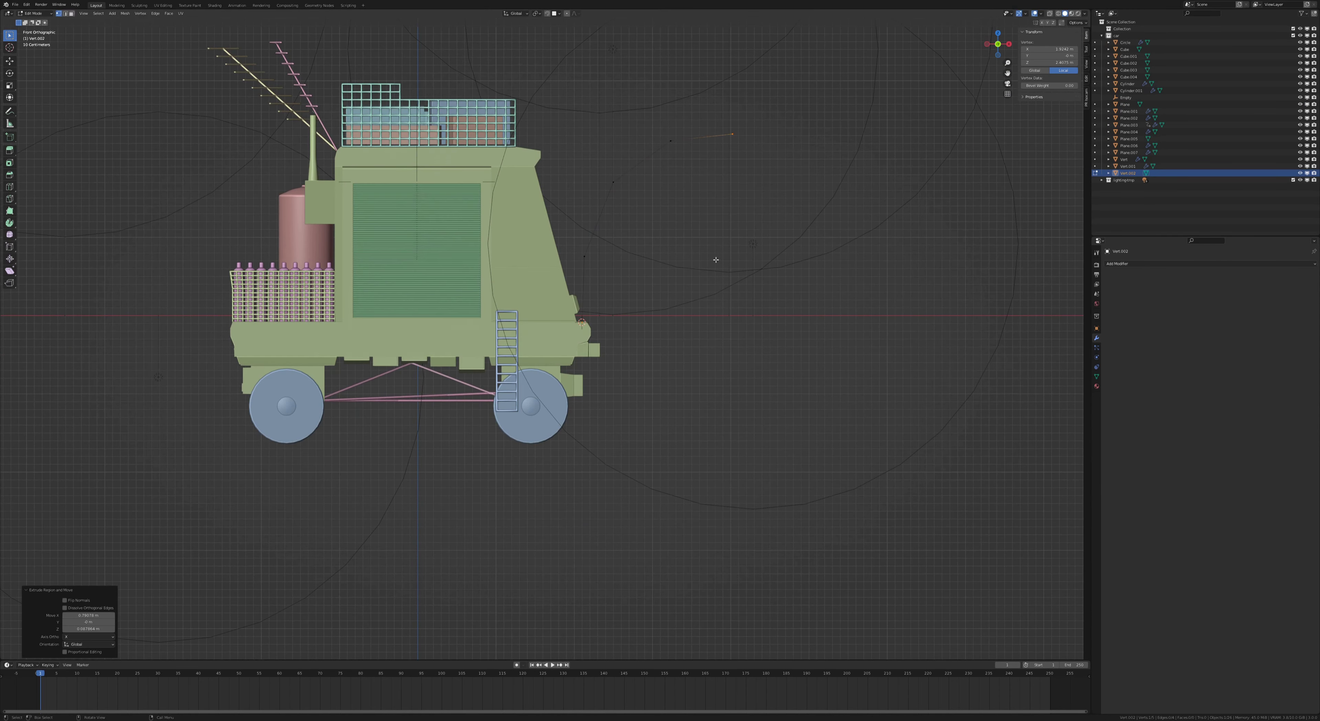
pyautogui.press('Tab')
pyautogui.moveTo(716, 260); pyautogui.dragTo(846, 246, button='middle')
pyautogui.click(1118, 263)
# - Give the arm a Vertices Bevel with more segments plus a Skin modifier
pyautogui.click(1173, 289)
pyautogui.click(1159, 285)
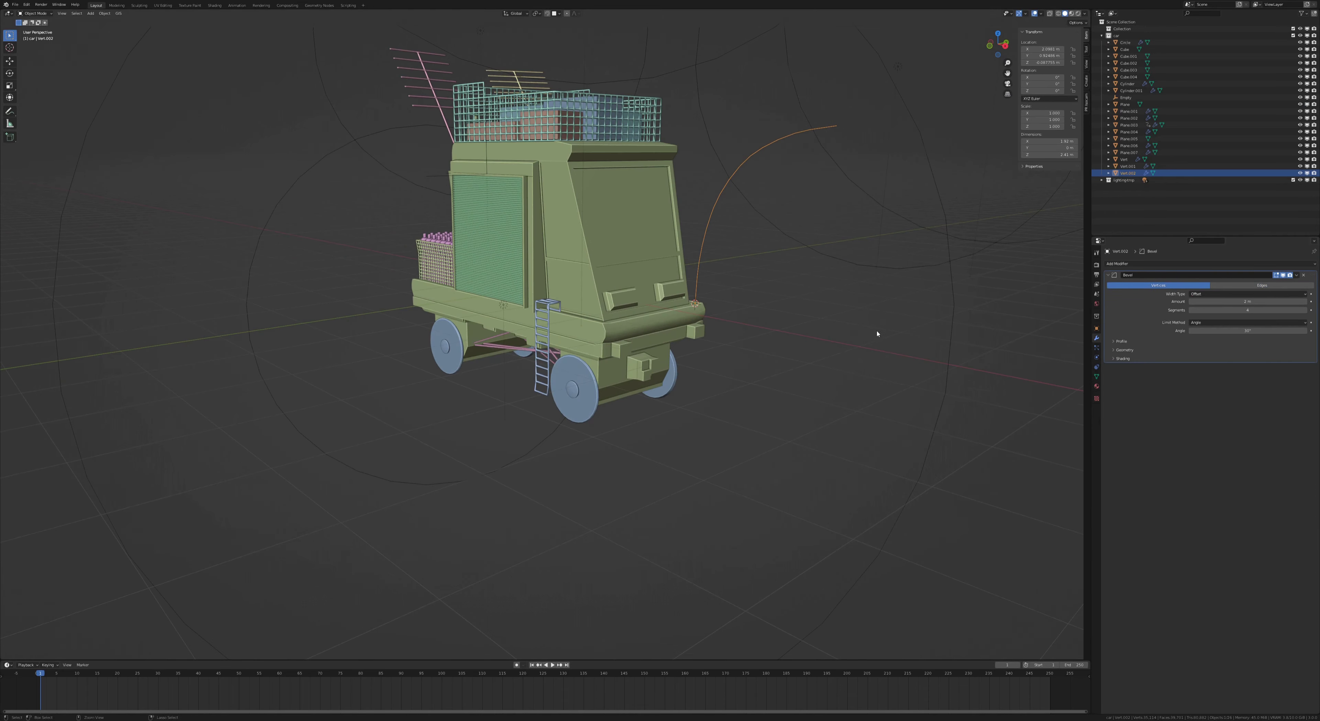
pyautogui.click(1117, 264)
pyautogui.click(1179, 377)
# - Set the arm's mean skin radius to 0.01 and save
pyautogui.press('Tab')
pyautogui.doubleClick(1046, 92)
pyautogui.write('0.01')
pyautogui.press('Return')
pyautogui.press('Tab')
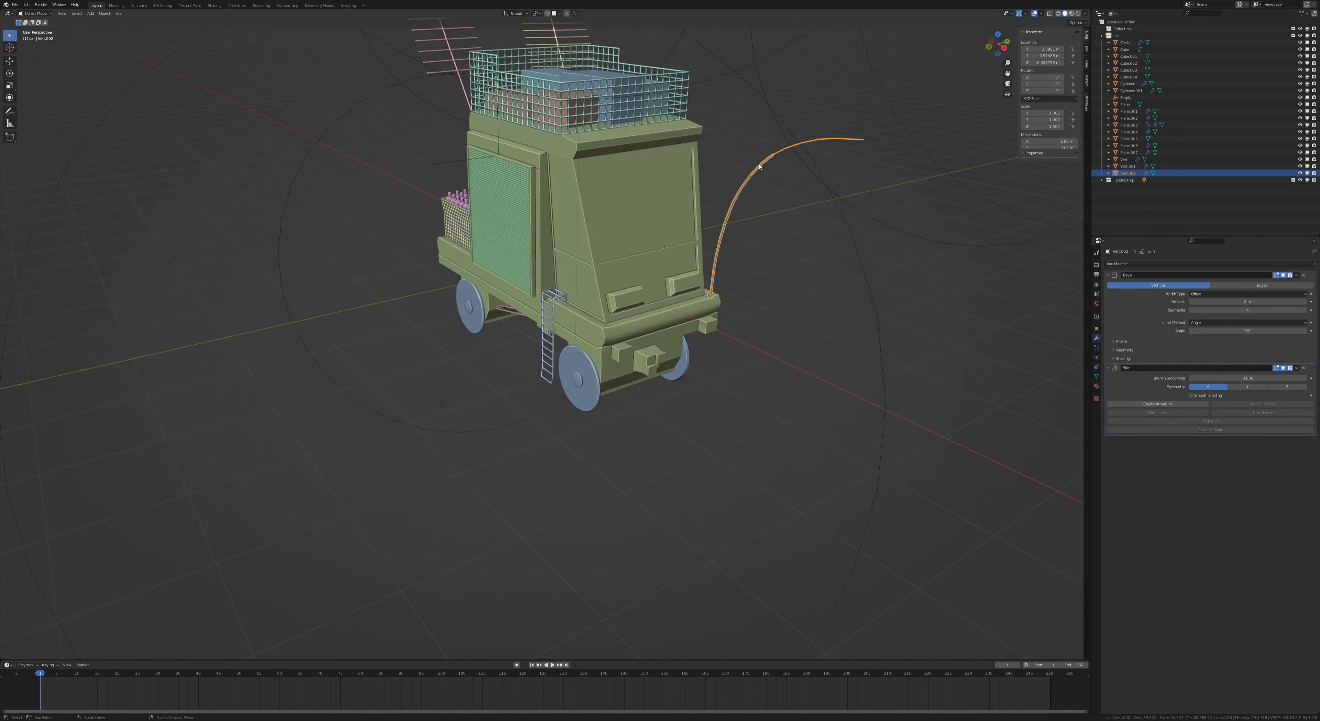
pyautogui.moveTo(667, 256)
pyautogui.mouseDown(button='middle')
pyautogui.moveTo(751, 199)
pyautogui.moveTo(840, 292)
pyautogui.mouseUp(button='middle')
pyautogui.press('r')
pyautogui.press('z')
pyautogui.hotkey('ctrl', 's')
# - Move the arm's end vertex outward from the car along Z and X
pyautogui.press('Tab')
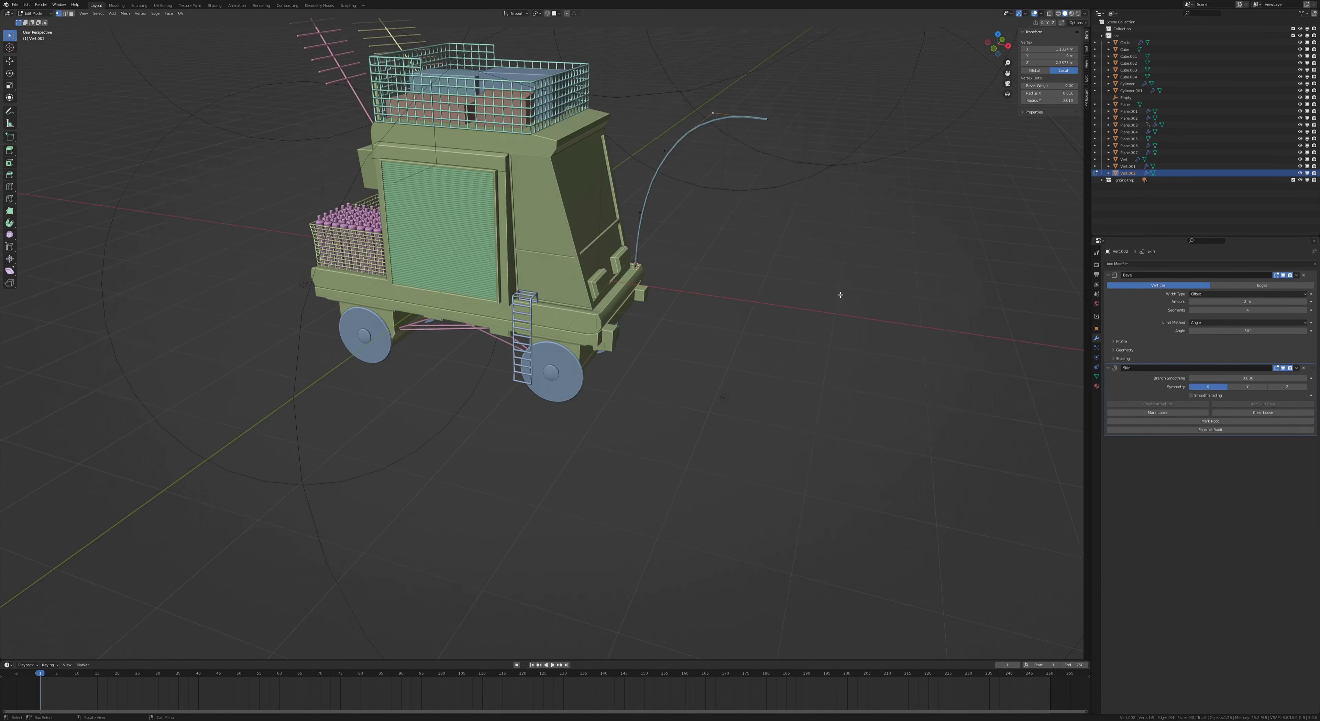
pyautogui.scroll(5, 840, 291)
pyautogui.click(857, 157)
pyautogui.press('g')
pyautogui.press('z')
pyautogui.moveTo(735, 154)
pyautogui.mouseDown(button='middle')
pyautogui.moveTo(564, 307)
pyautogui.moveTo(461, 154)
pyautogui.mouseUp(button='middle')
pyautogui.press('g')
pyautogui.press('x')
pyautogui.press('x')
pyautogui.click(564, 307)
# - Shape the arm's end section, inspect it around the car, and save
pyautogui.moveTo(466, 155); pyautogui.dragTo(224, 253)
pyautogui.moveTo(224, 253); pyautogui.dragTo(495, 279, button='middle')
pyautogui.scroll(2, 495, 278)
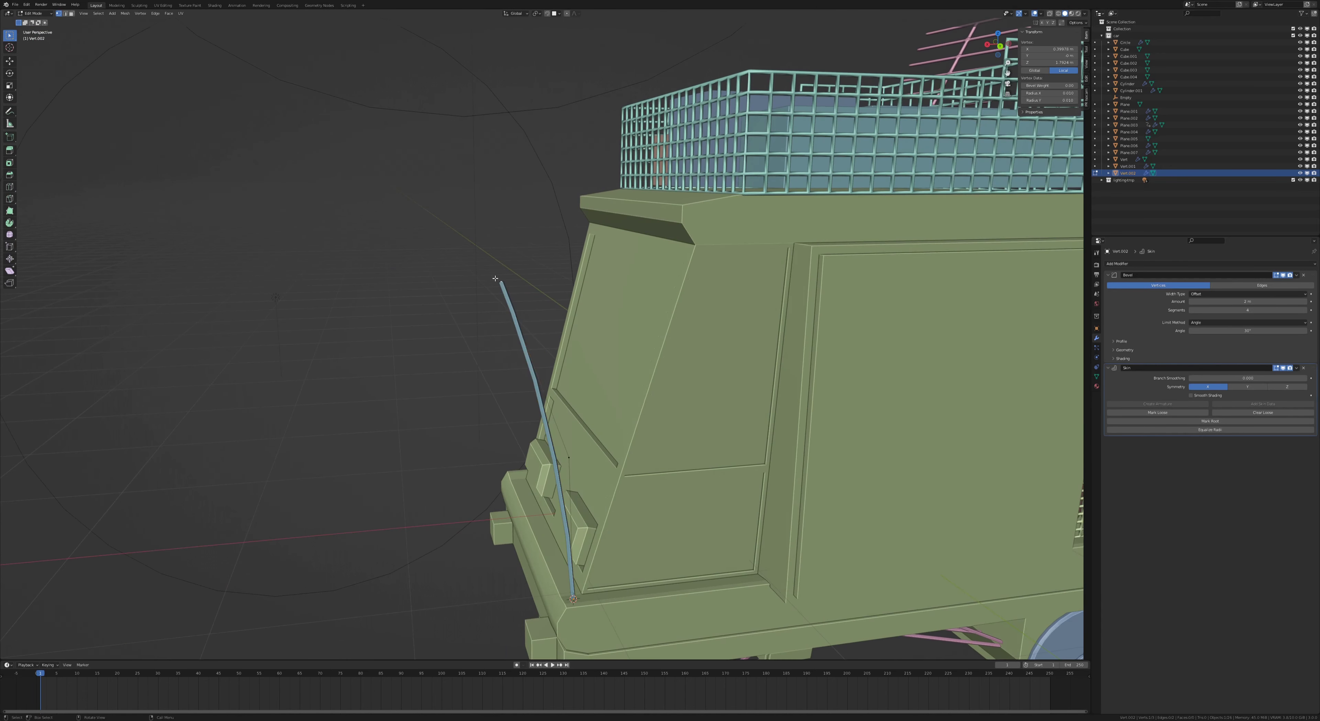
pyautogui.click(487, 166)
pyautogui.moveTo(488, 166); pyautogui.dragTo(404, 265, button='middle')
pyautogui.press('a')
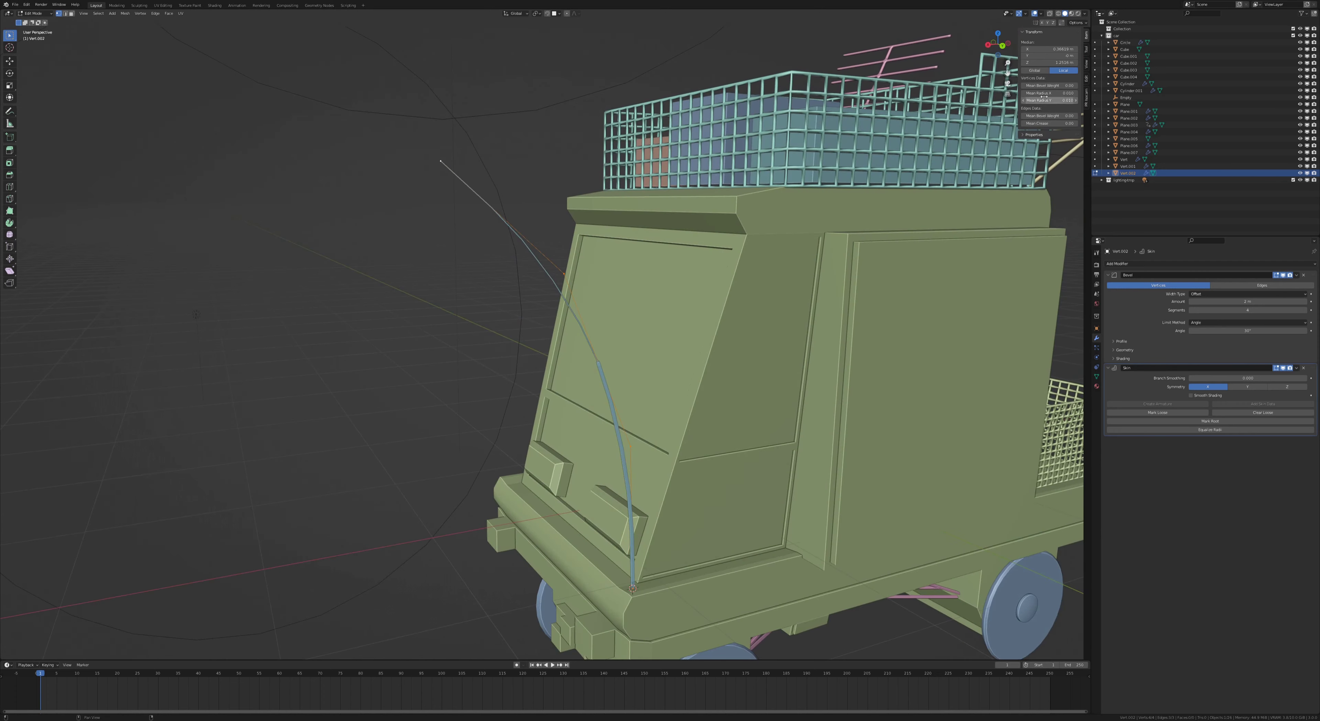
pyautogui.moveTo(668, 352); pyautogui.dragTo(732, 339, button='middle')
pyautogui.press('Tab')
pyautogui.hotkey('ctrl', 's')
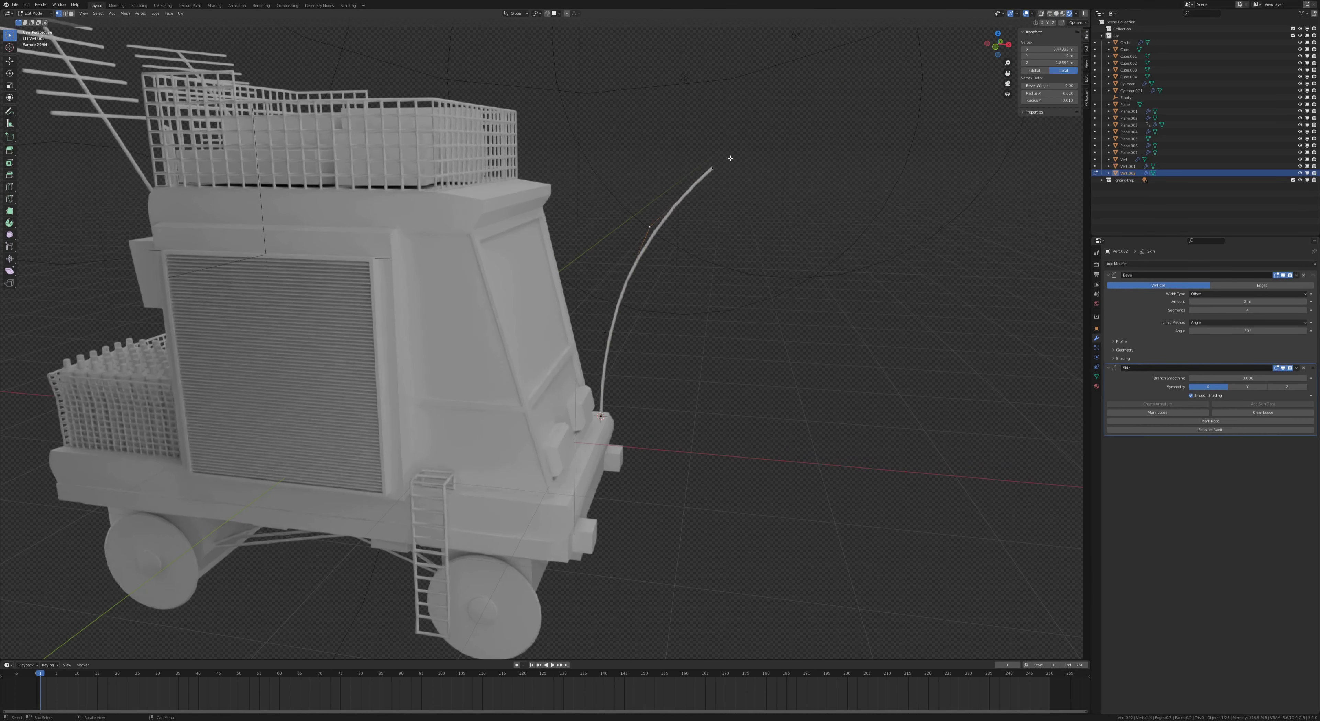
# - Assign the tip vertex to a vertex group and add a Circle at the arm tip
pyautogui.click(1141, 330)
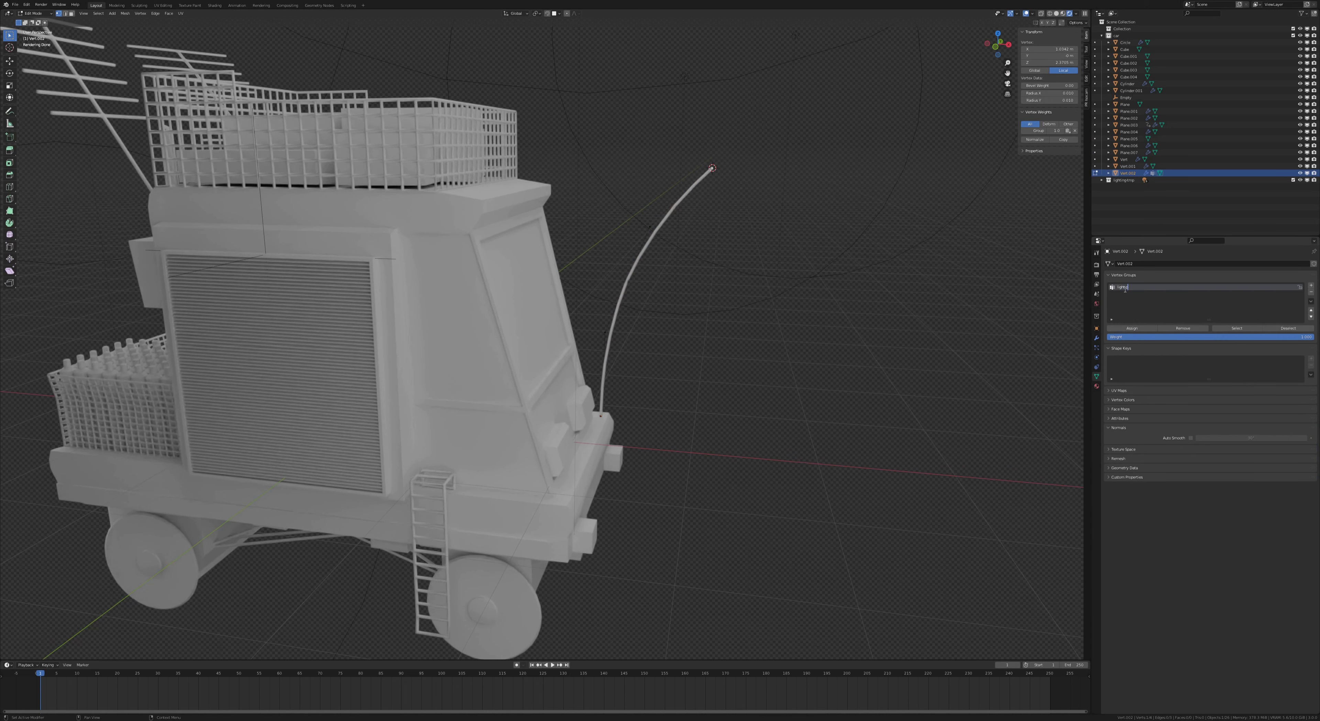
pyautogui.press('Return')
pyautogui.press('Tab')
pyautogui.hotkey('shift', 'a')
pyautogui.click(800, 305)
# - Extrude and scale the circle into a cone-shaped lamp shade, then save
pyautogui.write('s.084')
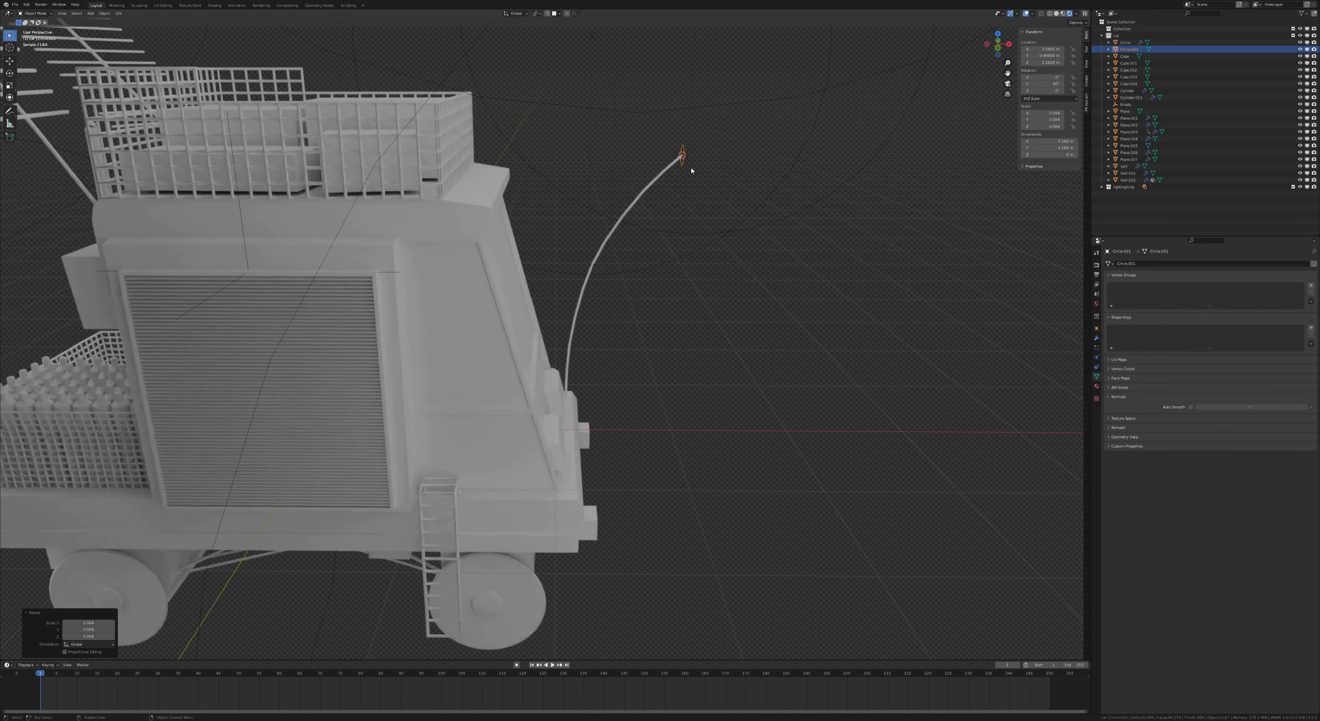
pyautogui.press('Tab')
pyautogui.press('KP_Decimal')
pyautogui.moveTo(696, 251); pyautogui.dragTo(642, 288, button='middle')
pyautogui.press('s')
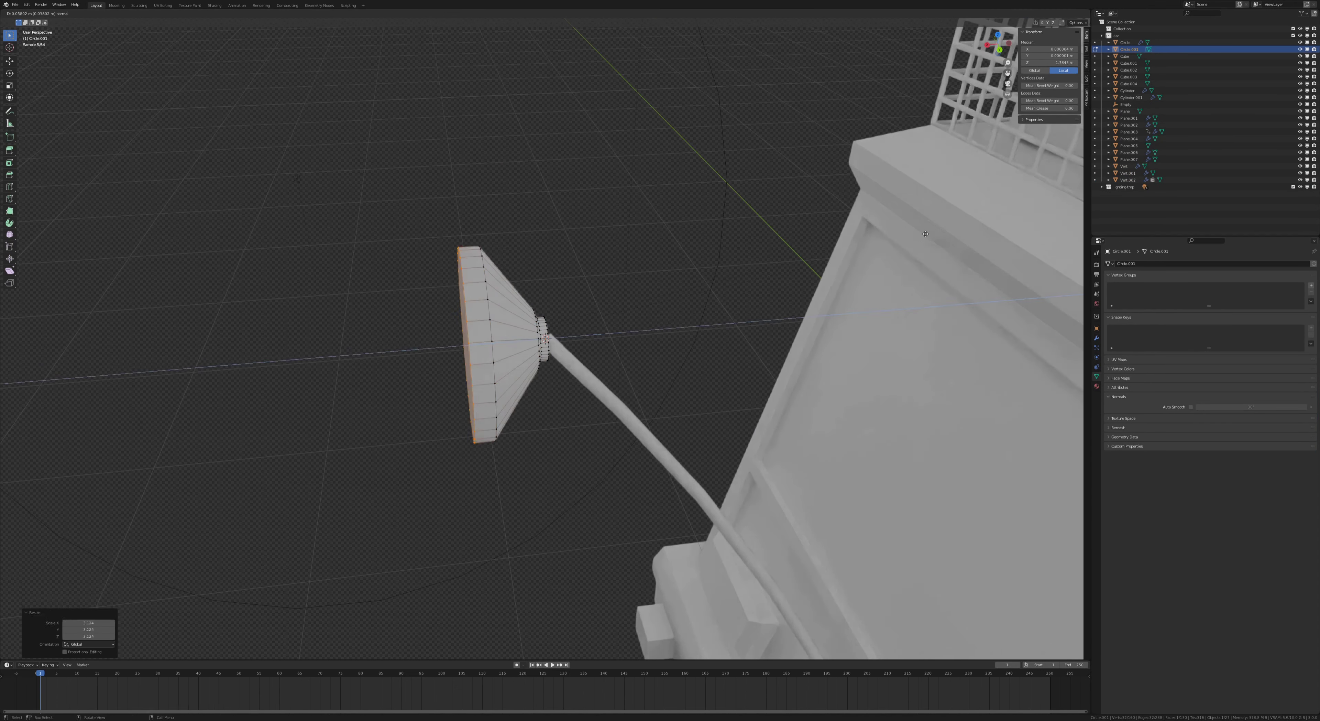
pyautogui.press('Tab')
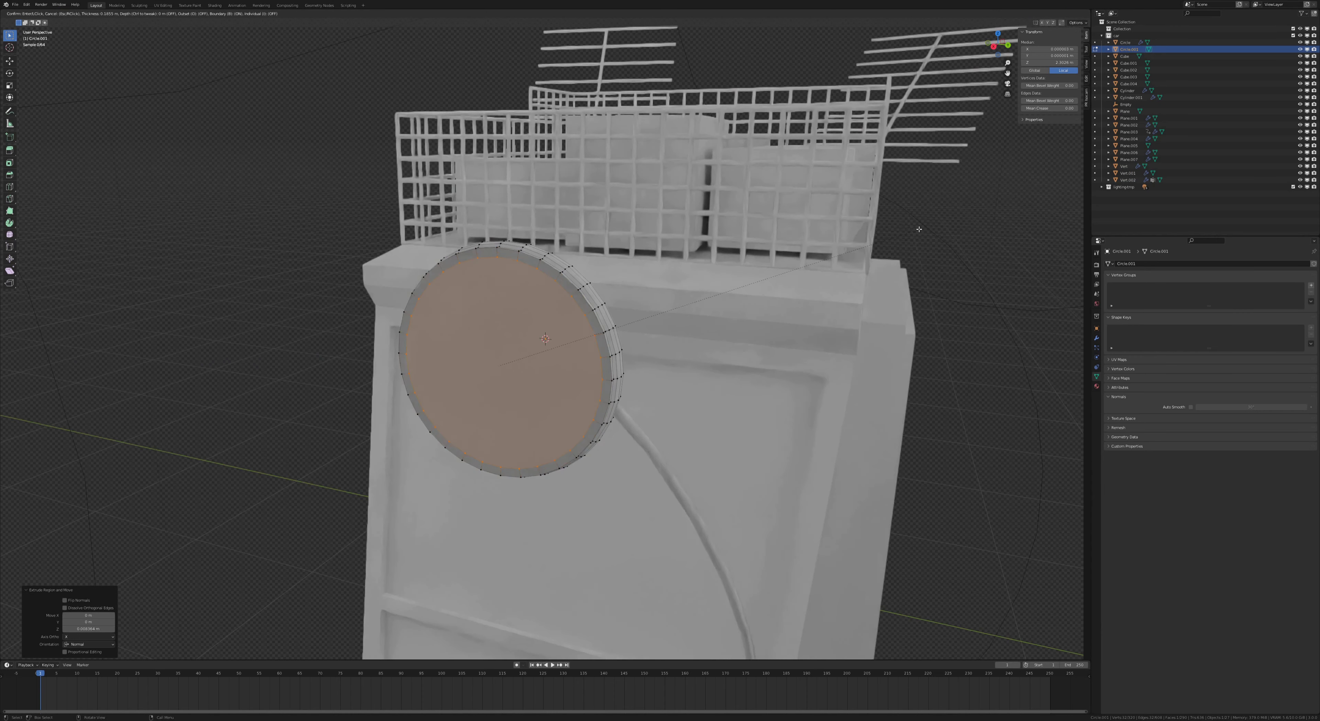
pyautogui.moveTo(914, 222)
pyautogui.mouseDown(button='middle')
pyautogui.moveTo(932, 247)
pyautogui.moveTo(578, 323)
pyautogui.moveTo(696, 345)
pyautogui.moveTo(654, 391)
pyautogui.moveTo(564, 333)
pyautogui.mouseUp(button='middle')
pyautogui.hotkey('ctrl', 's')
# - Enable Auto Smooth on the lamp shade and edit its angle
pyautogui.press('z')
pyautogui.click(1190, 407)
pyautogui.doubleClick(1238, 407)
pyautogui.moveTo(718, 390); pyautogui.dragTo(669, 409, button='middle')
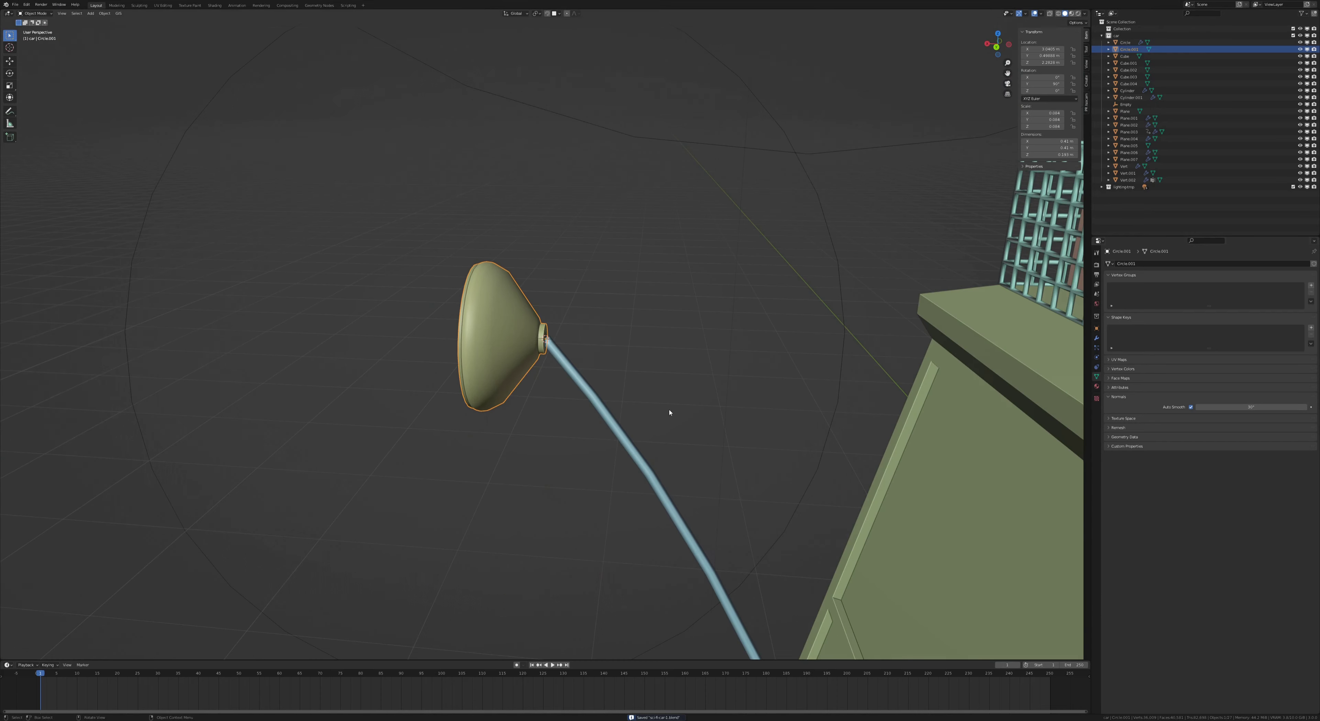
# - Add a Copy Location constraint pinning the lamp to Vert.002's light-pin group
pyautogui.click(1096, 367)
pyautogui.click(1204, 263)
pyautogui.click(1164, 279)
pyautogui.click(1305, 285)
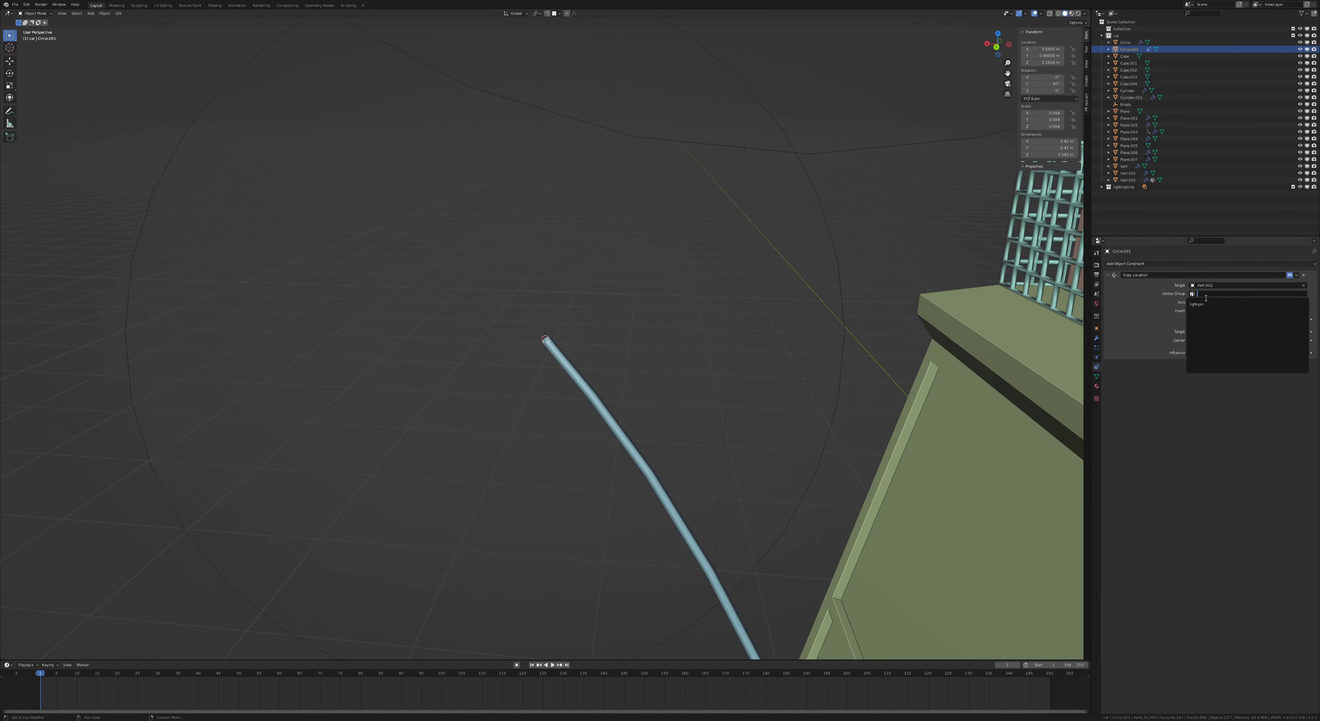
pyautogui.click(1198, 304)
# - Add a Copy Rotation constraint on the light-pin group with Add mix and location offset
pyautogui.click(1246, 382)
pyautogui.click(1212, 393)
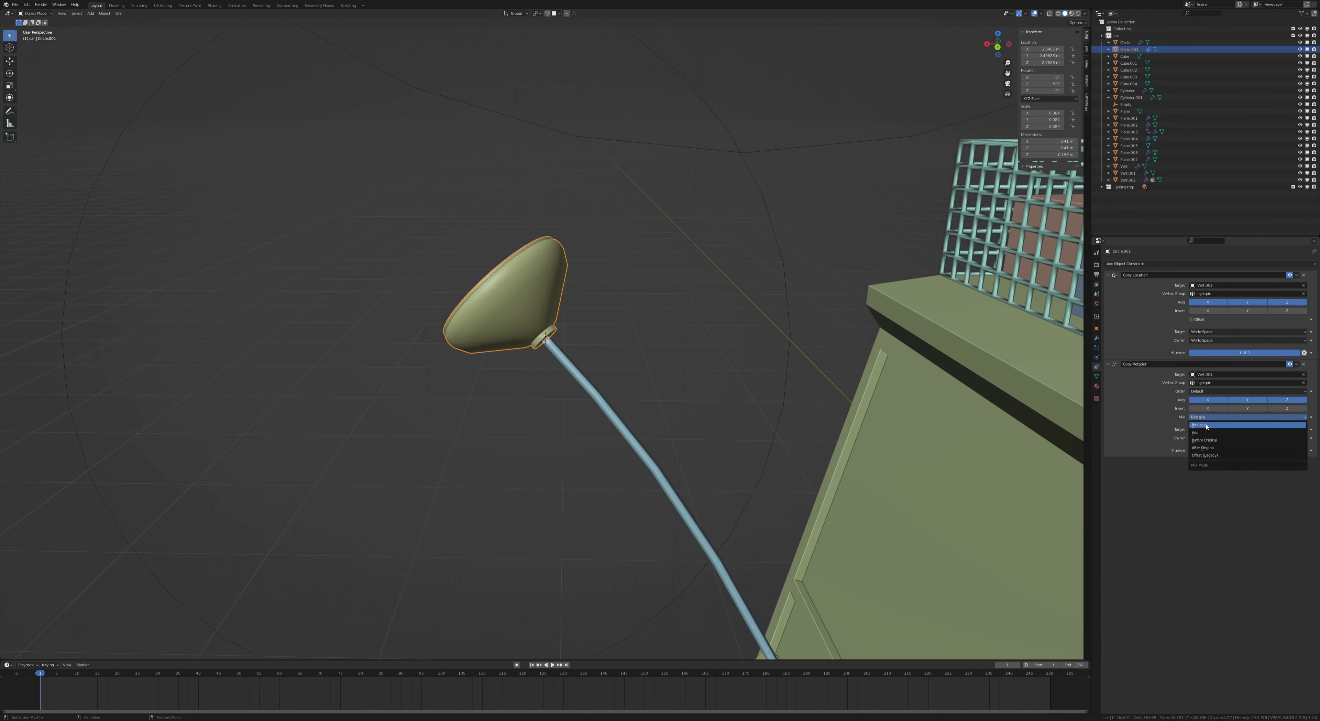
pyautogui.click(1196, 432)
pyautogui.click(1191, 319)
pyautogui.press('r')
pyautogui.press('y')
pyautogui.click(758, 425)
pyautogui.scroll(-3, 758, 425)
pyautogui.scroll(-2, 758, 425)
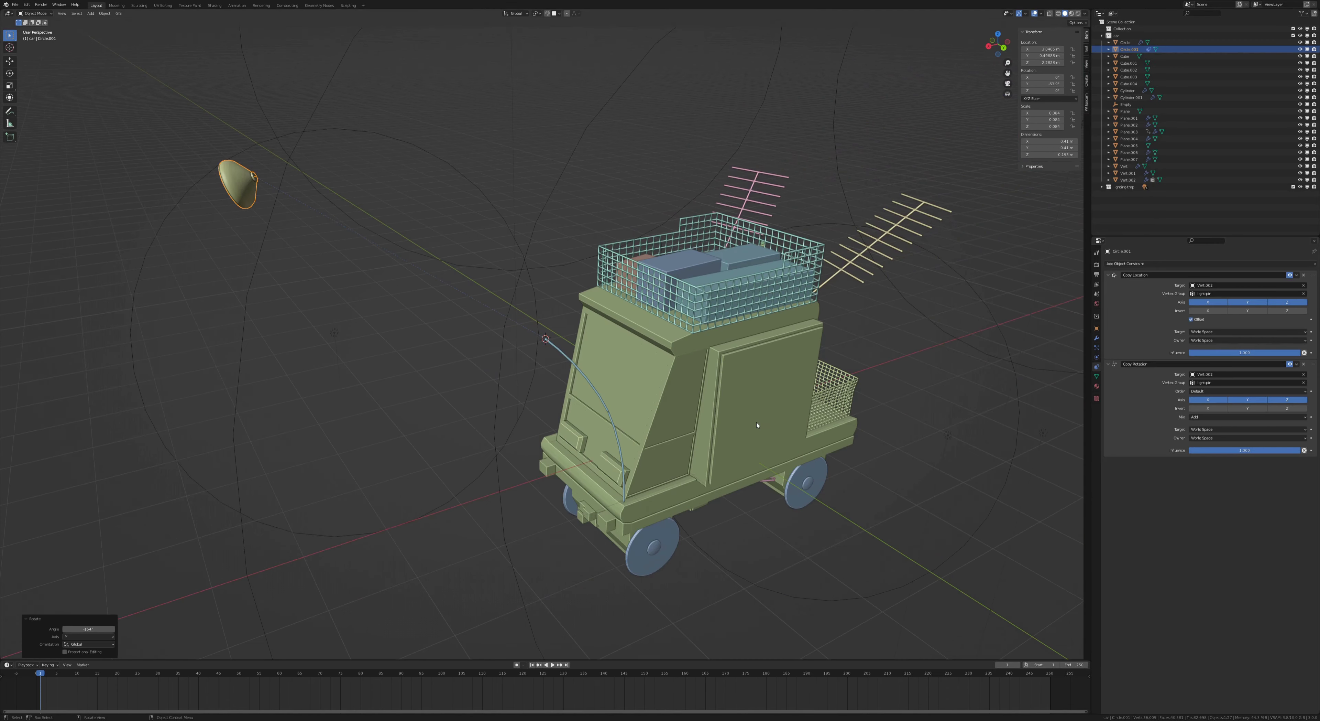
# - Extrude the shade's back faces and scale them inward into a collar
pyautogui.hotkey('ctrl', 's')
pyautogui.press('KP_Decimal')
pyautogui.press('Tab')
pyautogui.press('e')
pyautogui.press('s')
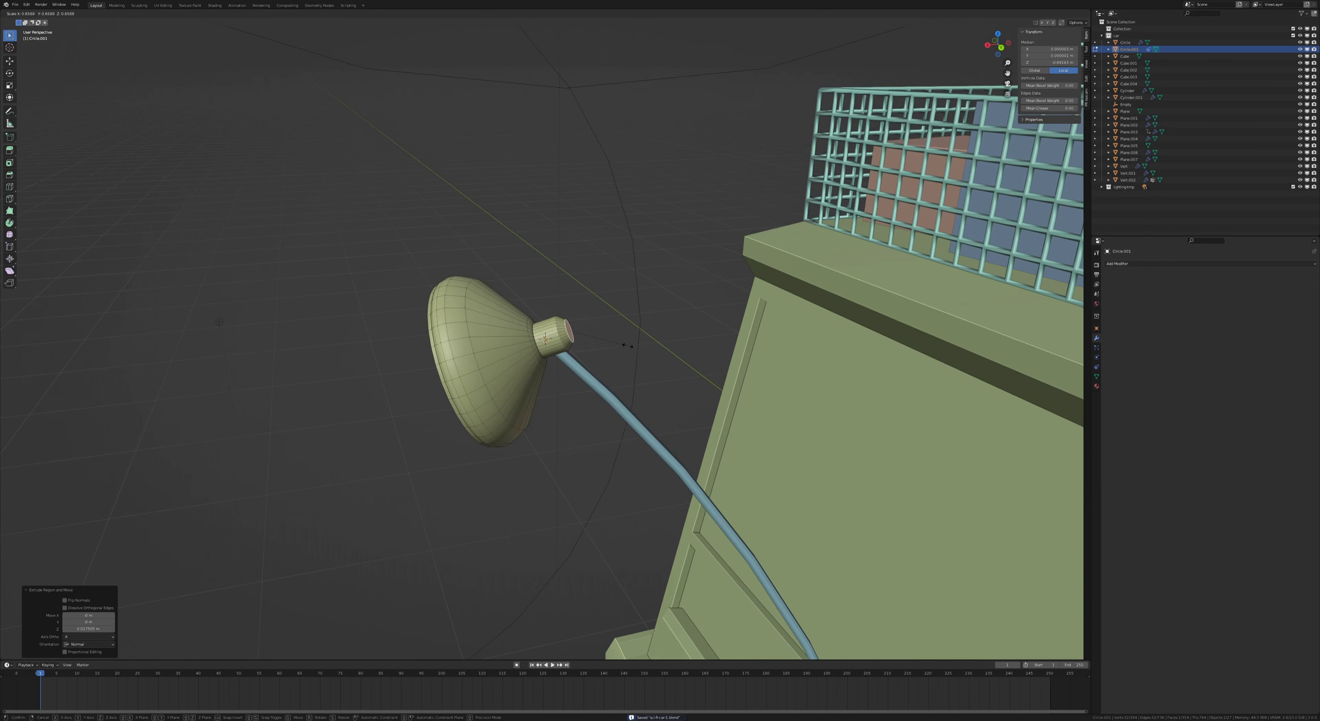
# - Test-swing the arm pipe around Z to check the lamp follows, then cancel
pyautogui.click(601, 338)
pyautogui.press('Tab')
pyautogui.moveTo(601, 338); pyautogui.dragTo(763, 381, button='middle')
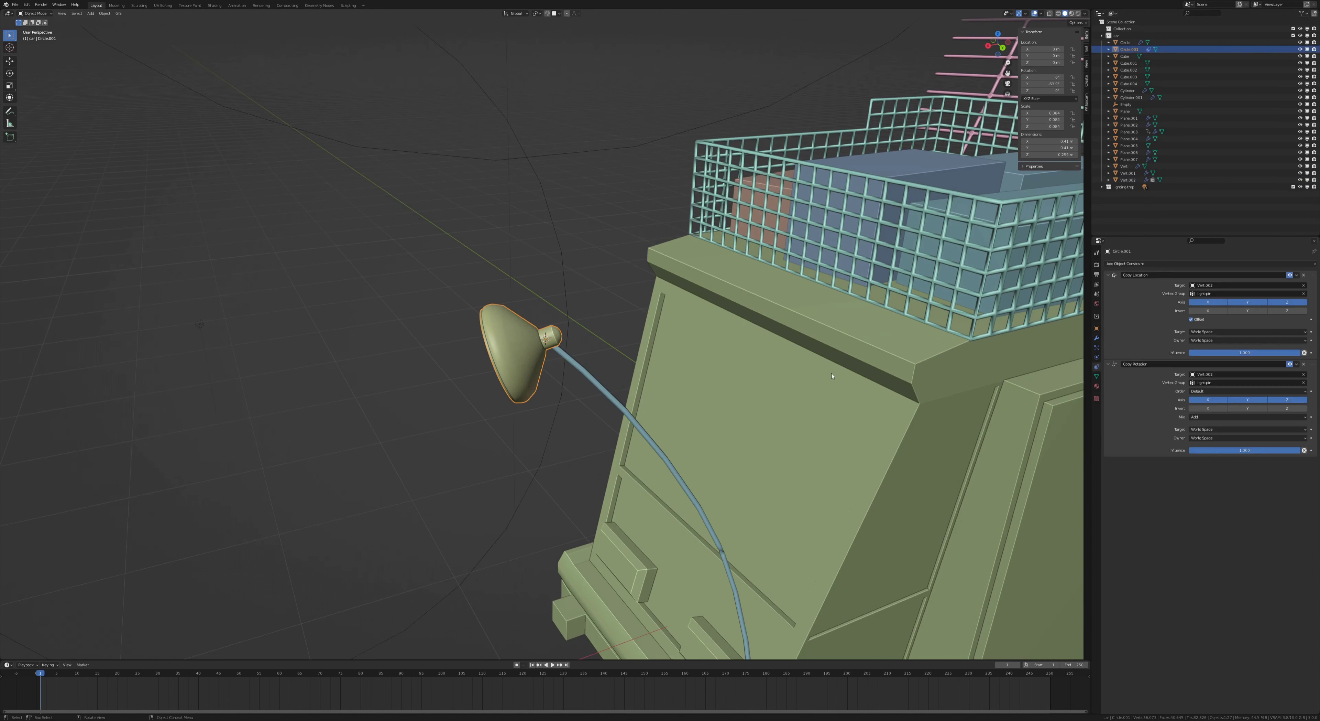
pyautogui.hotkey('ctrl', 's')
pyautogui.press('r')
pyautogui.press('z')
pyautogui.rightClick(762, 381)
pyautogui.scroll(-4, 826, 333)
# - Select the large side body panel's faces in edit mode and save
pyautogui.press('z')
pyautogui.scroll(-3, 699, 324)
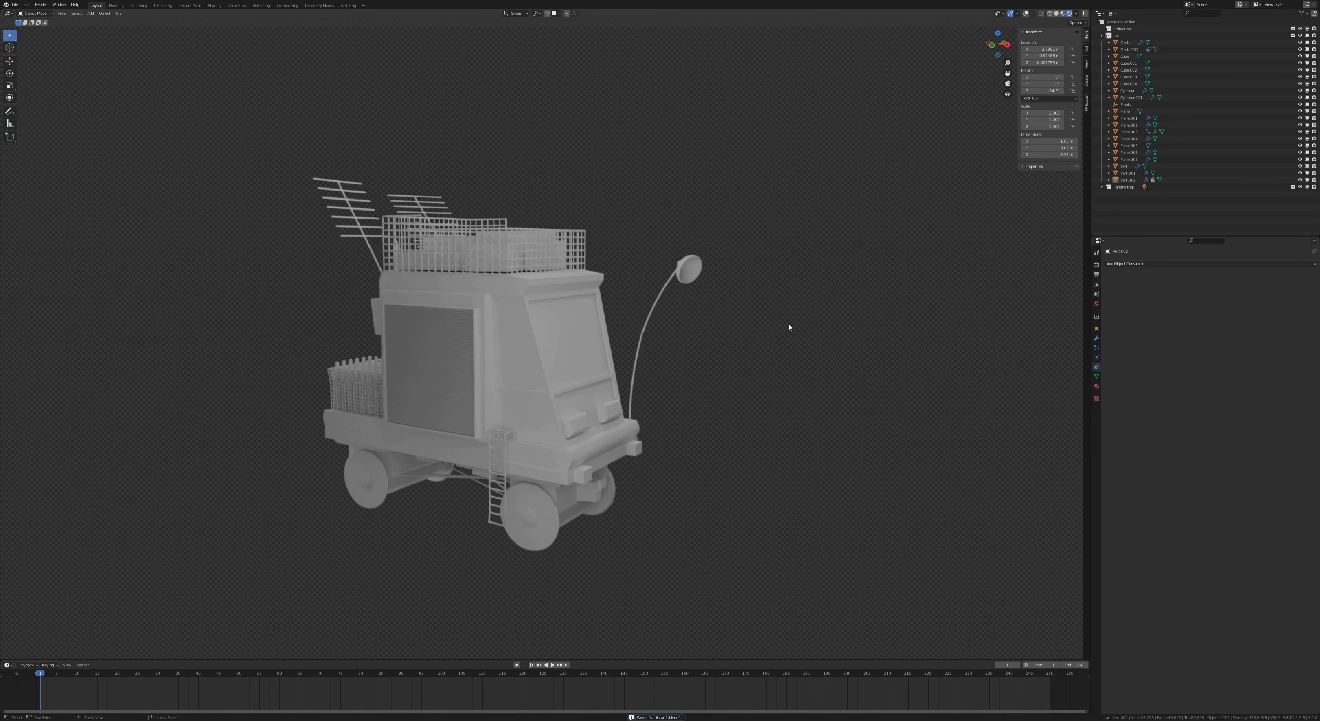
pyautogui.click(1065, 14)
pyautogui.press('Tab')
pyautogui.moveTo(651, 332); pyautogui.dragTo(729, 413)
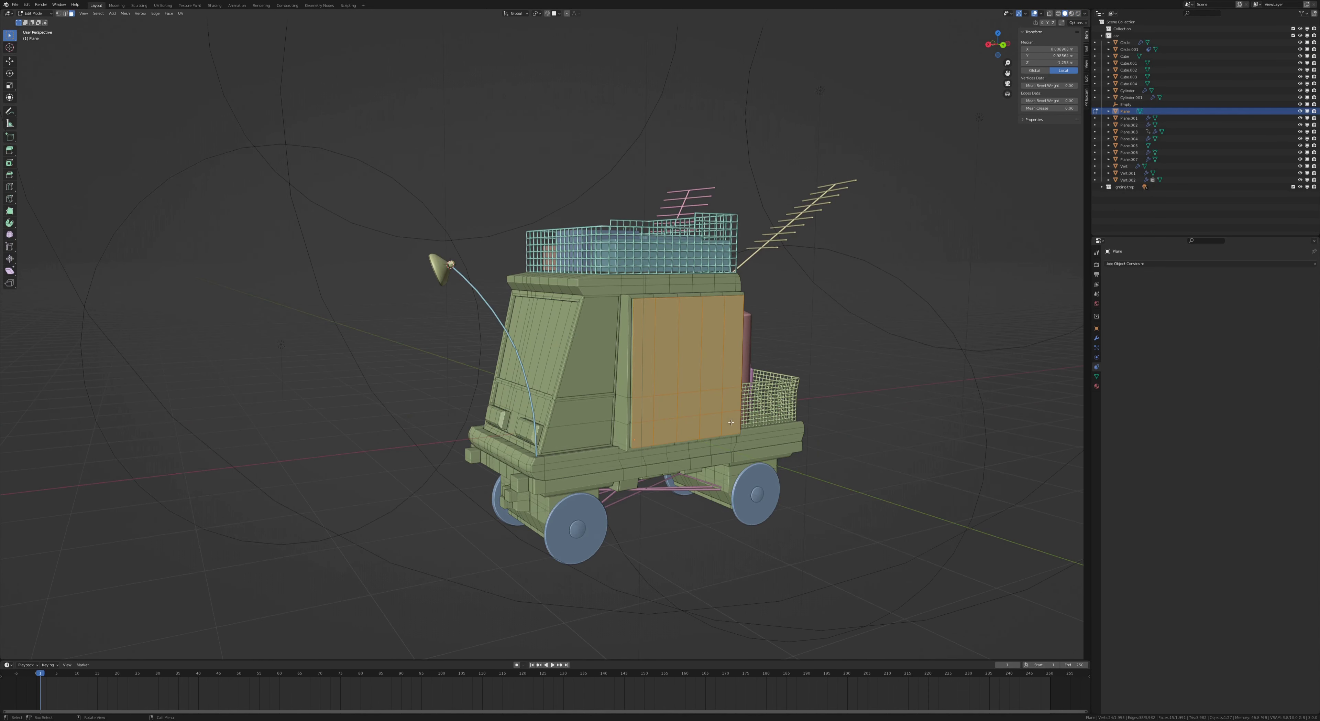
pyautogui.press('Escape')
pyautogui.moveTo(738, 425)
pyautogui.mouseDown(button='middle')
pyautogui.moveTo(699, 406)
pyautogui.moveTo(666, 411)
pyautogui.mouseUp(button='middle')
pyautogui.hotkey('ctrl', 's')
pyautogui.press('Tab')
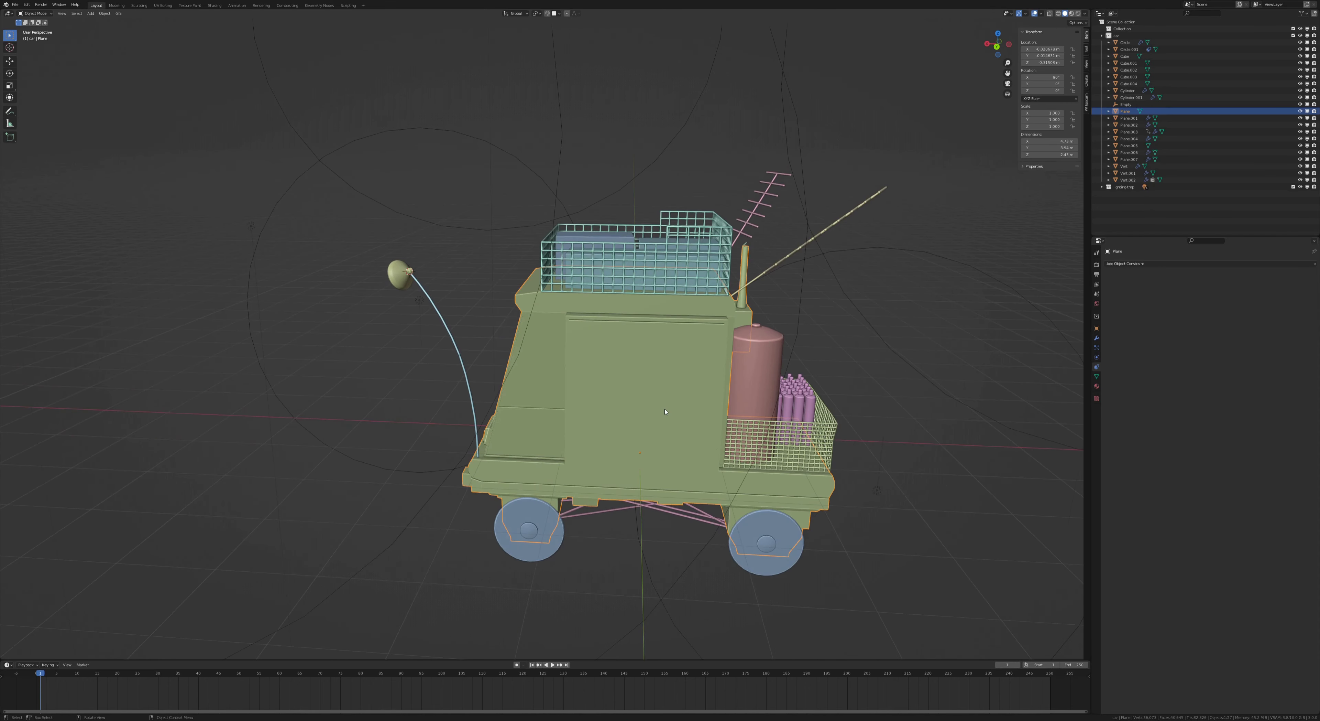
# - Run Random Panels from F3 search, undo the first result, and save
pyautogui.scroll(3, 505, 375)
pyautogui.press('F3')
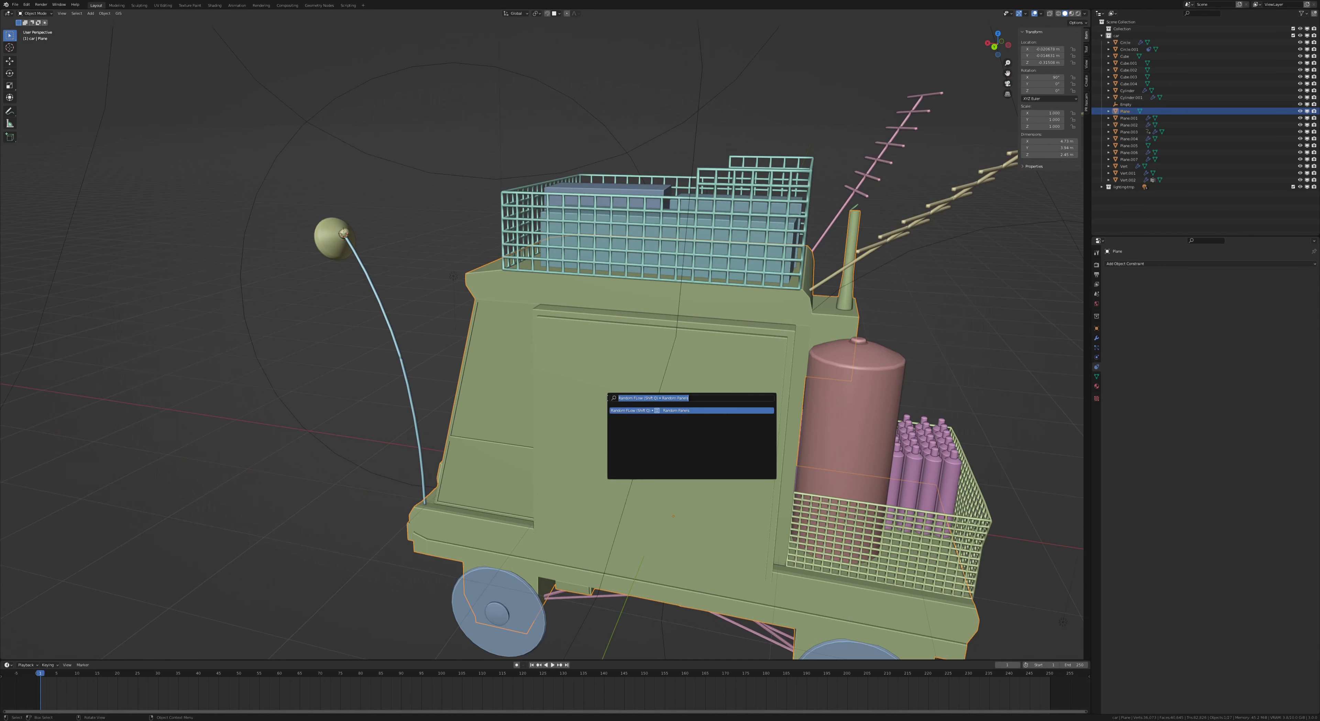
pyautogui.hotkey('ctrl', 'z')
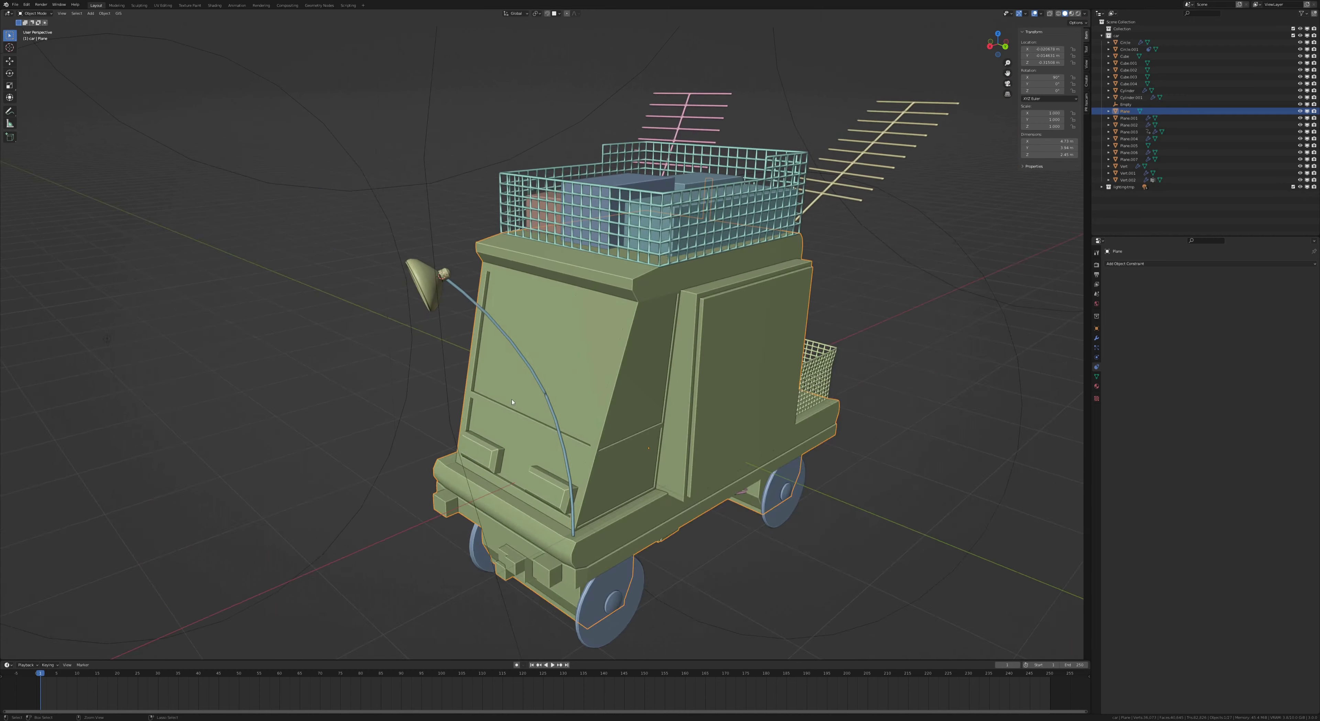
pyautogui.moveTo(657, 455); pyautogui.dragTo(590, 339, button='middle')
pyautogui.hotkey('ctrl', 's')
pyautogui.rightClick(589, 336)
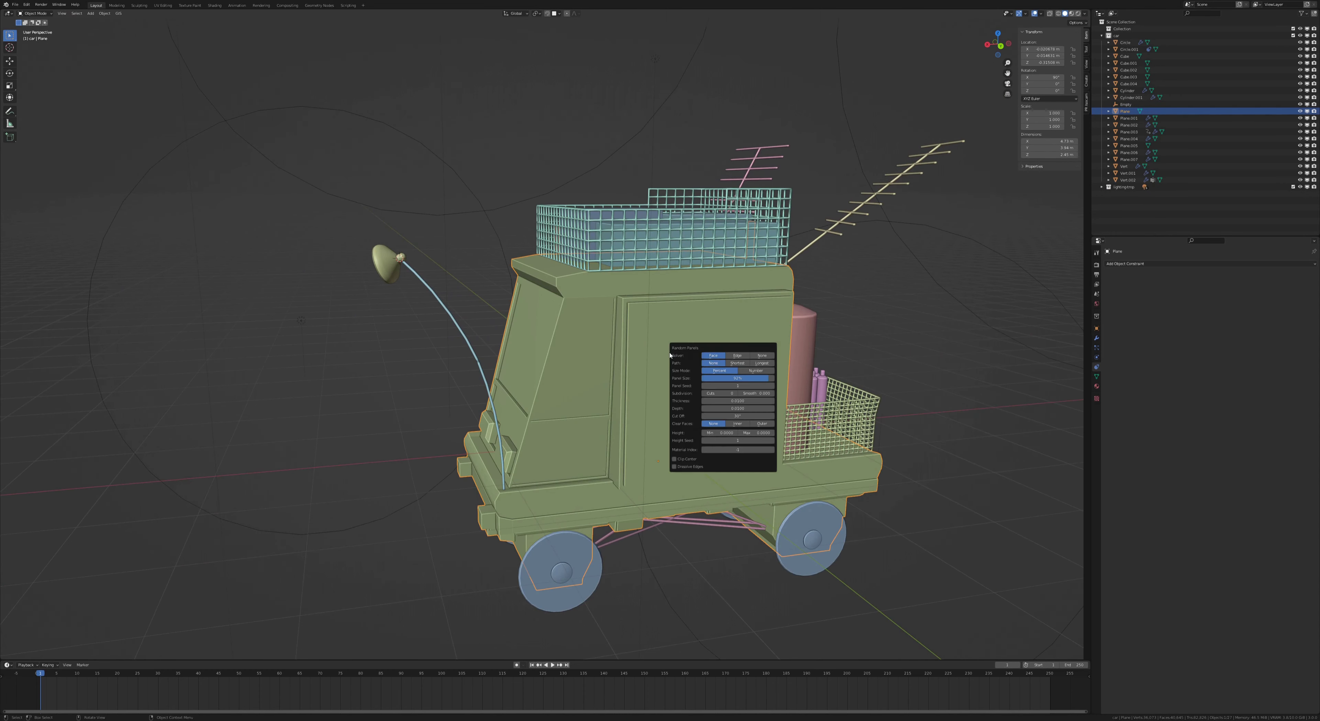
# - Reselect the whole body plane in edit mode and save
pyautogui.moveTo(727, 406); pyautogui.dragTo(621, 368, button='middle')
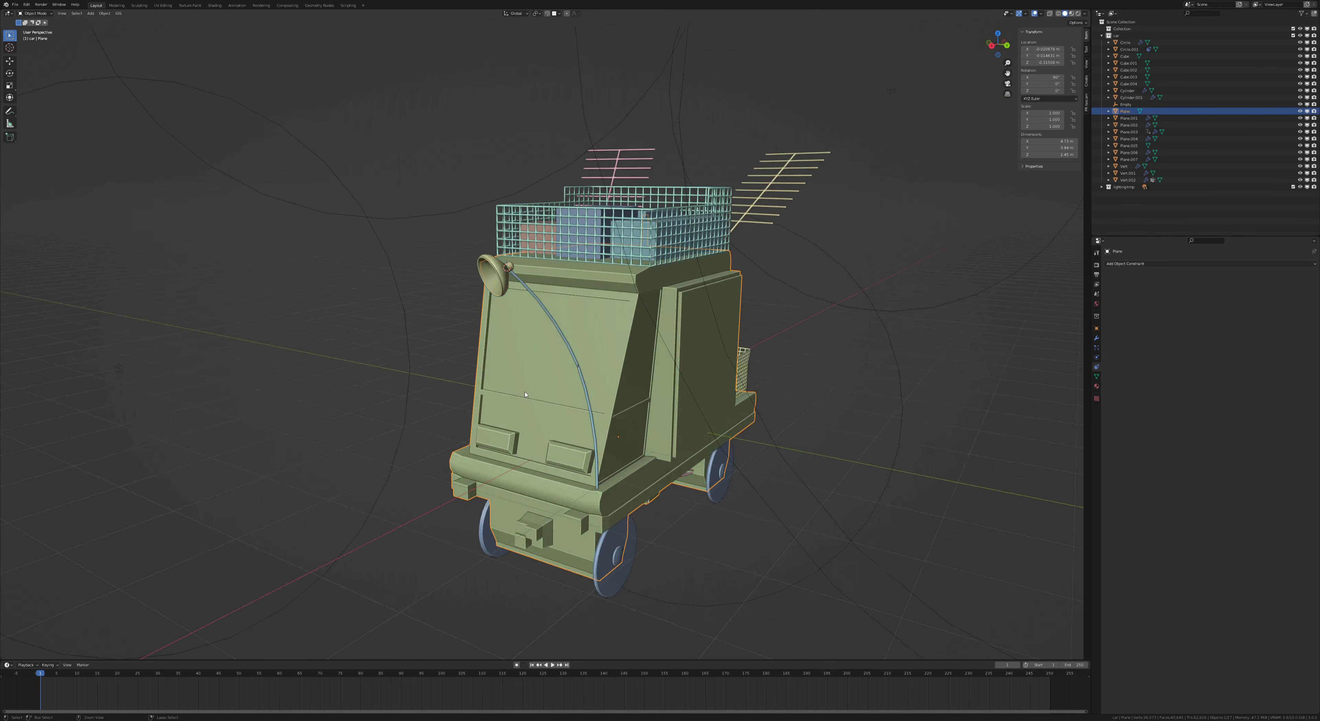
pyautogui.press('Tab')
pyautogui.hotkey('ctrl', 'b')
pyautogui.press('Tab')
pyautogui.moveTo(524, 481); pyautogui.dragTo(603, 361, button='middle')
pyautogui.hotkey('ctrl', 's')
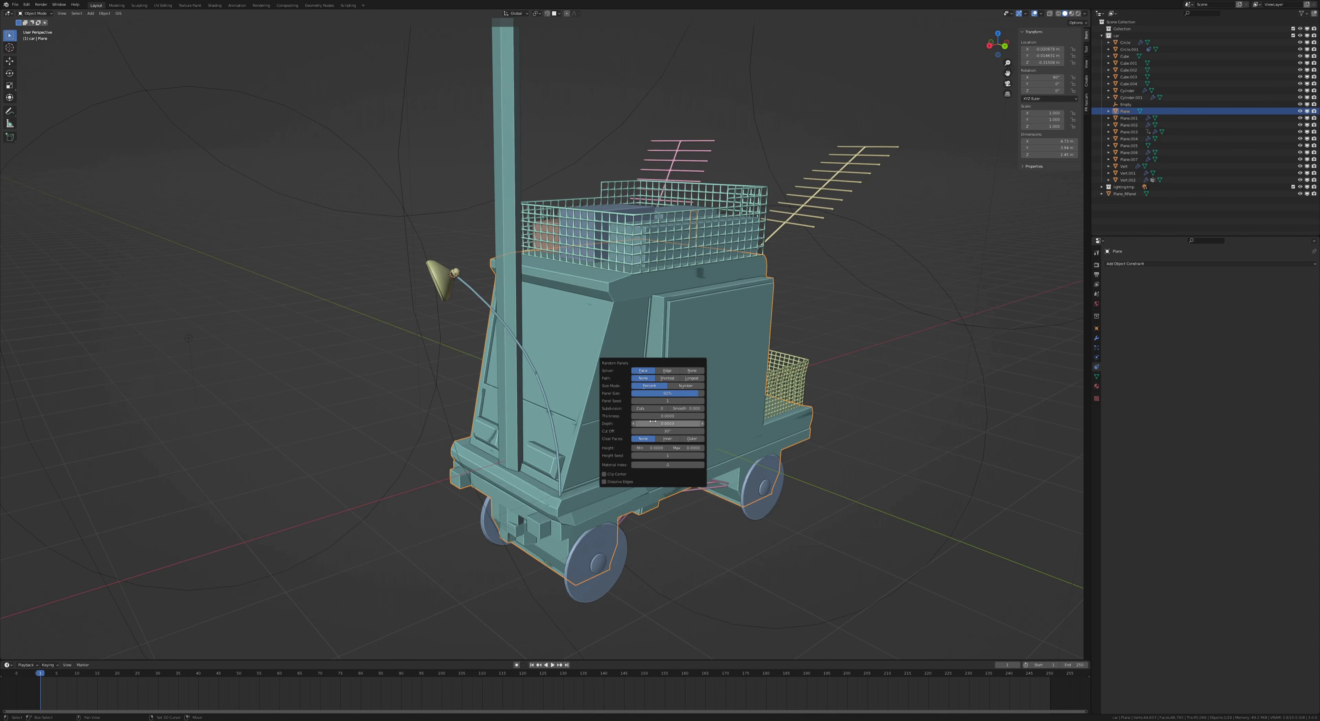
# - Raise the random panel depth to 0.0279 and inspect the greebles in rendered shading
pyautogui.moveTo(667, 423)
pyautogui.mouseDown()
pyautogui.moveTo(687, 424)
pyautogui.moveTo(703, 448)
pyautogui.mouseUp()
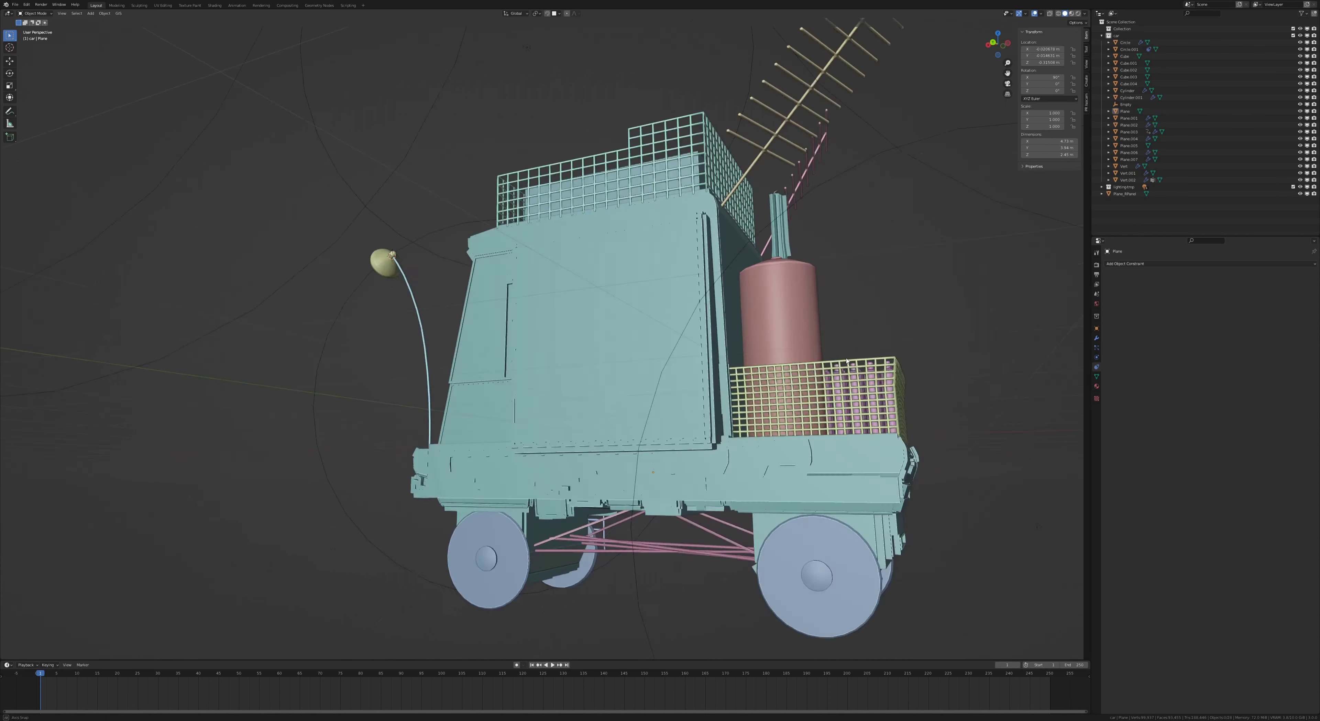
pyautogui.moveTo(664, 410); pyautogui.dragTo(659, 326, button='middle')
pyautogui.hotkey('ctrl', 's')
pyautogui.click(1056, 13)
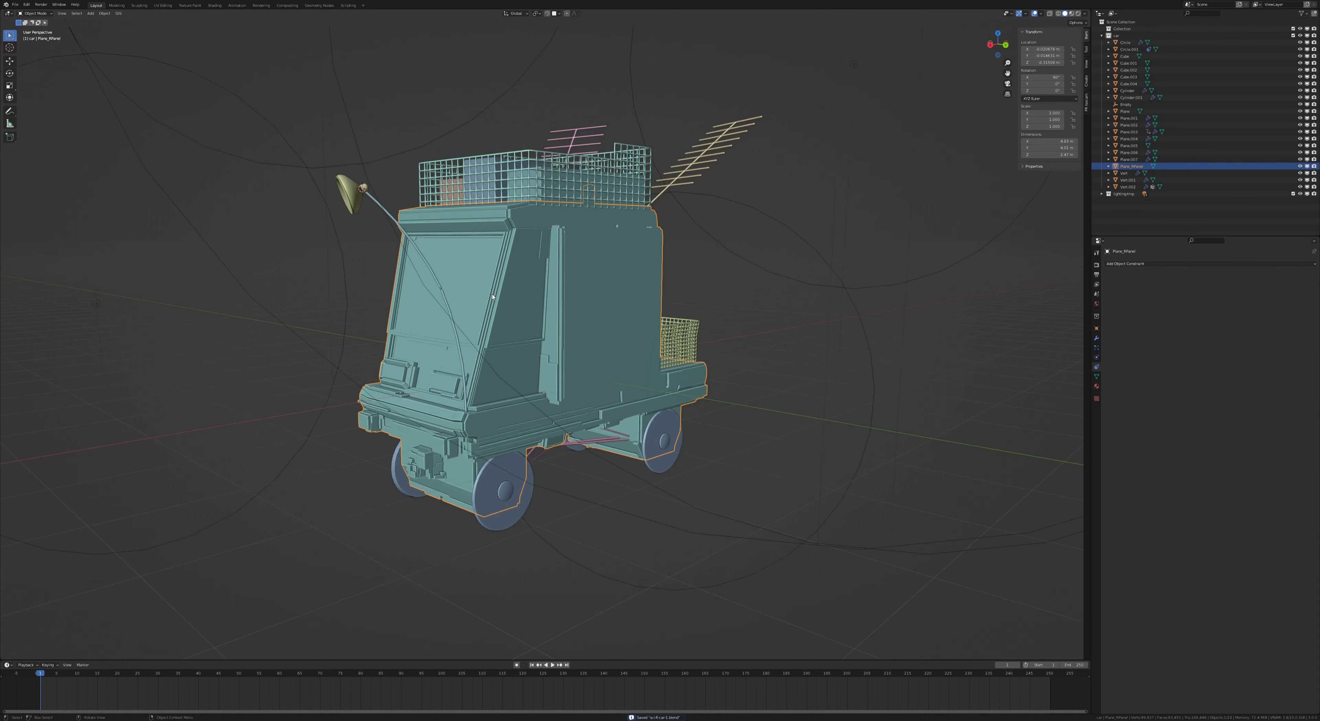
pyautogui.click(1085, 14)
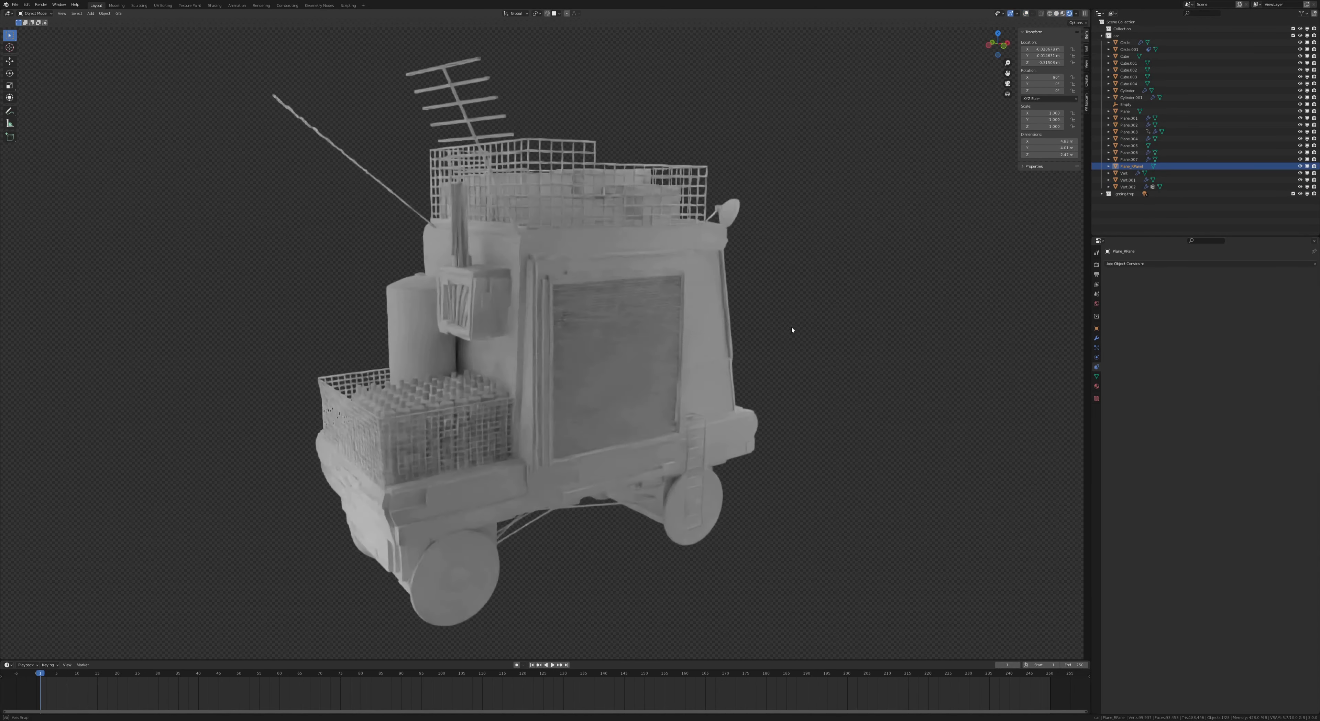